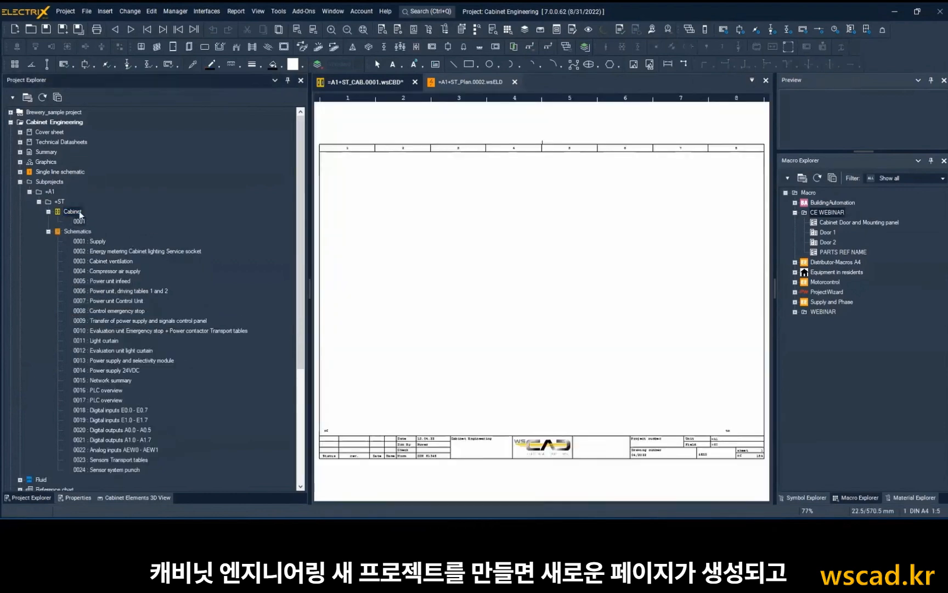
Enter "Cabinet design" as the file contents text of cabinet page 0001 in the project texts.
right_click(79, 211)
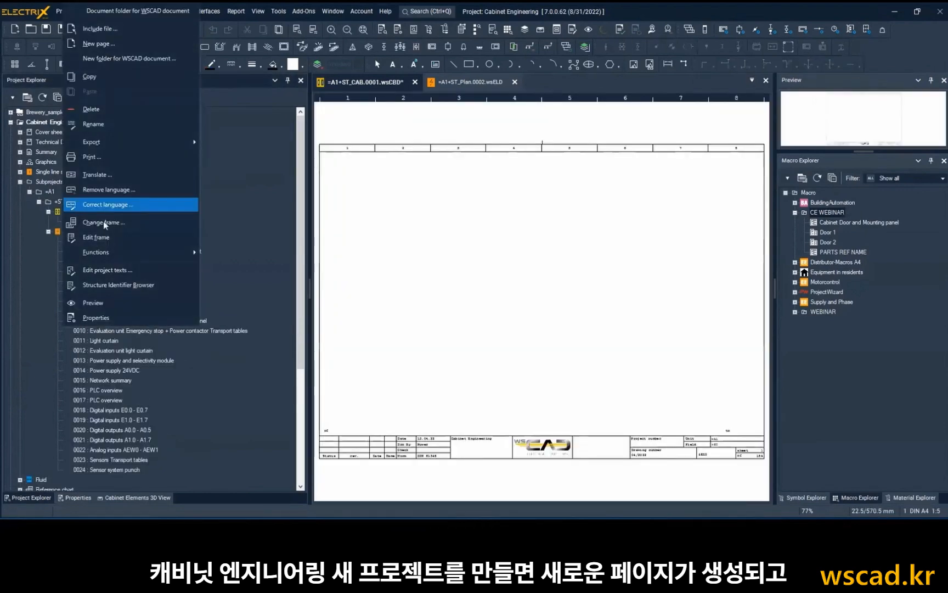
left_click(137, 269)
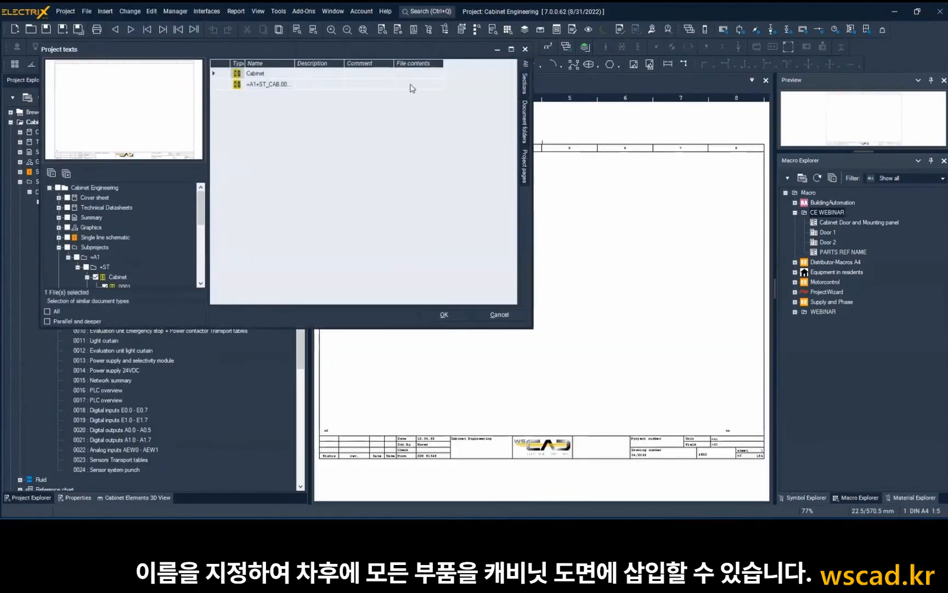
left_click(410, 86)
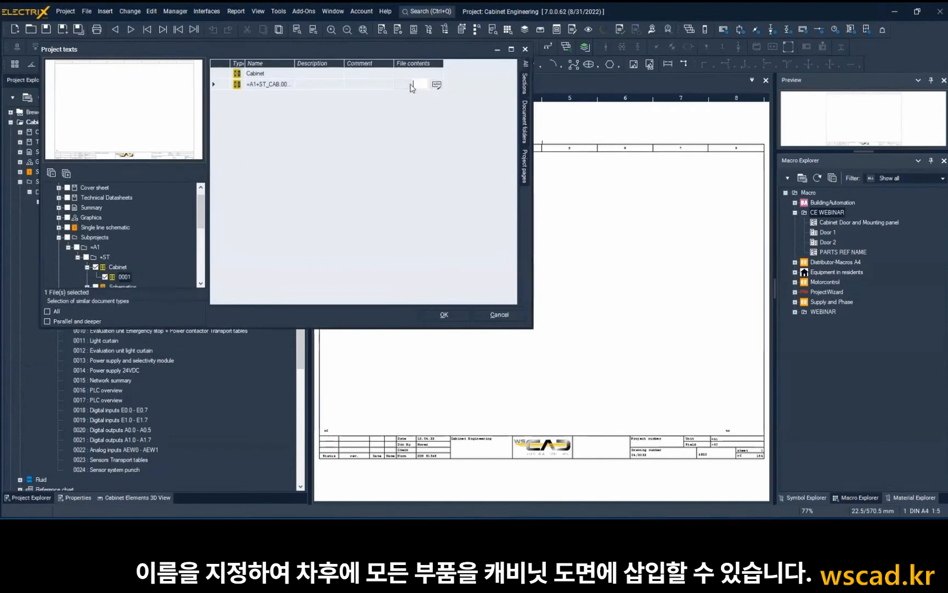
type("Cabinet design")
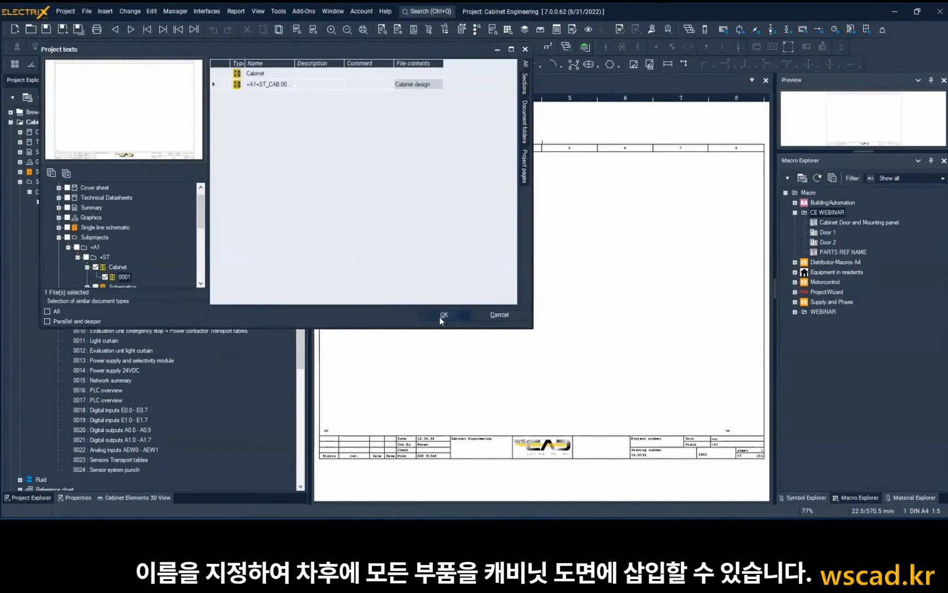
left_click(442, 315)
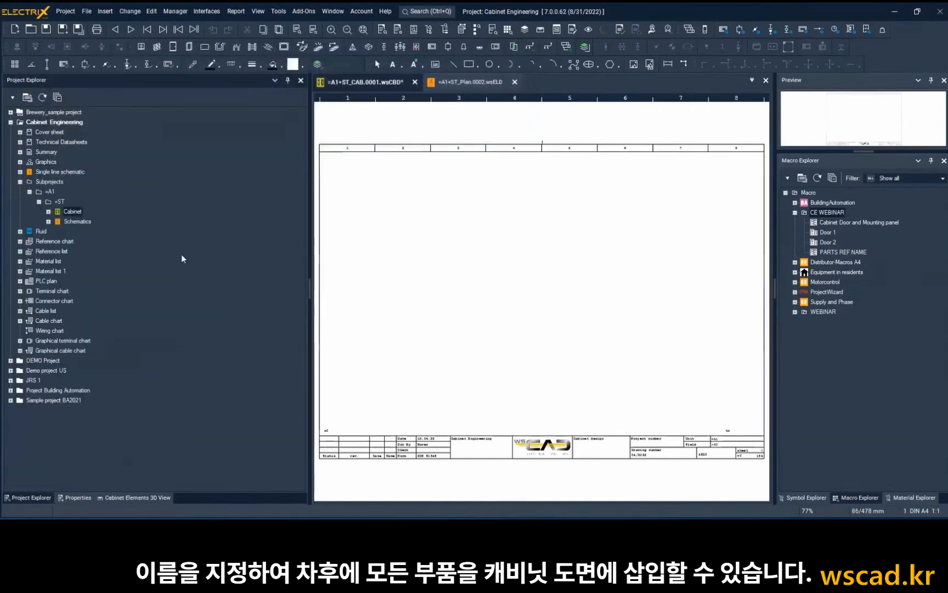
Place the "Cabinet Door and Mounting panel" page macro on cabinet page 0001, increasing the sheet scale to fit.
left_click(49, 212)
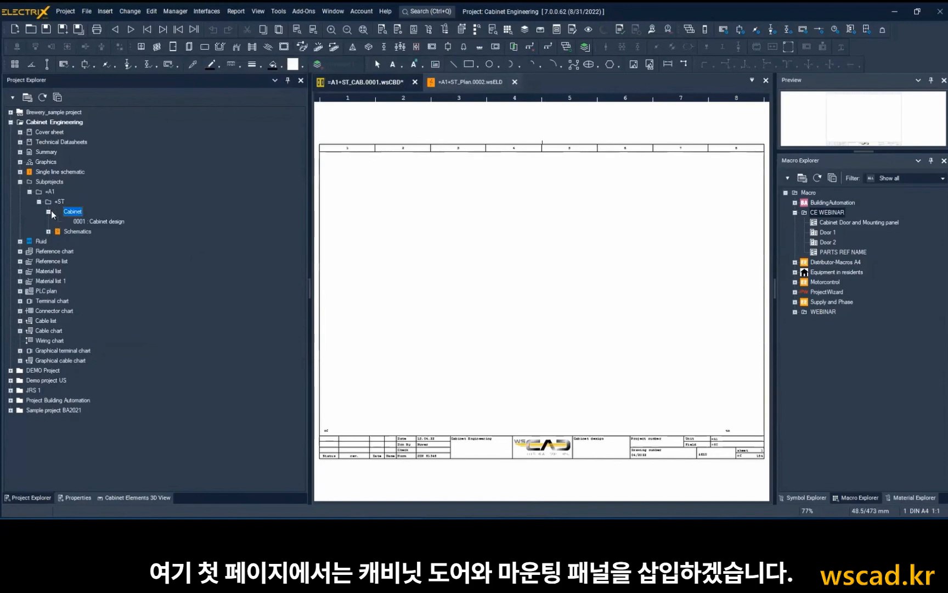
left_click(84, 220)
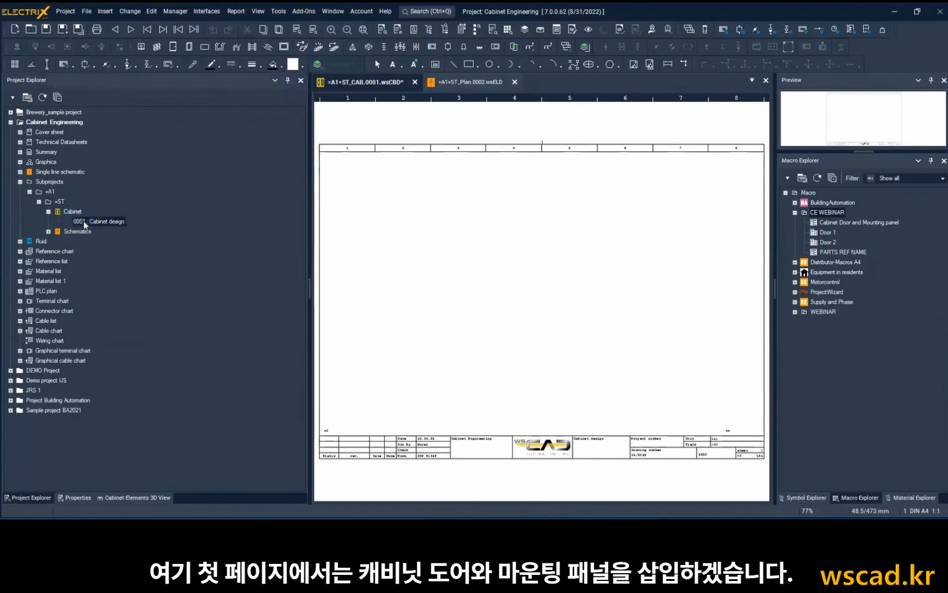
left_click(865, 222)
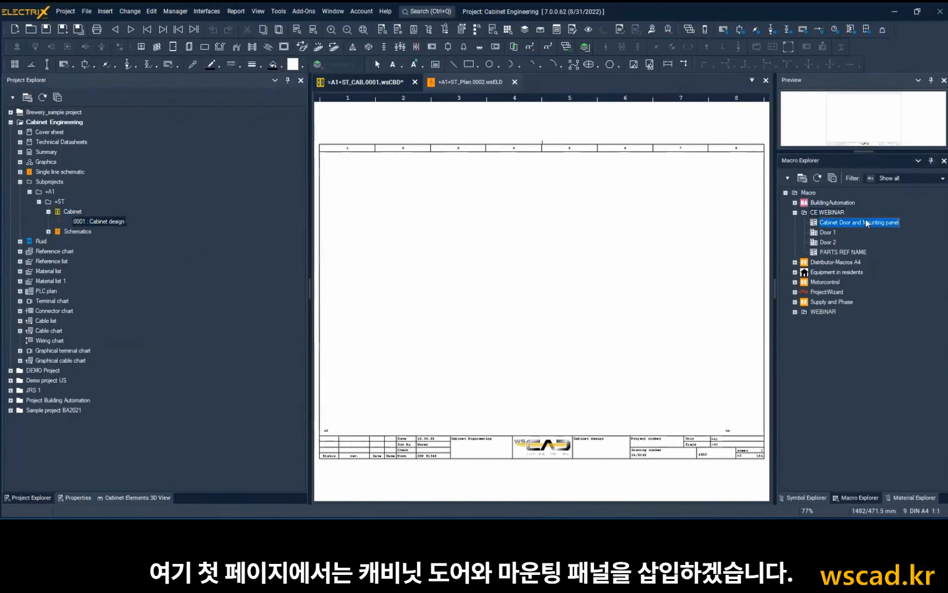
right_click(854, 222)
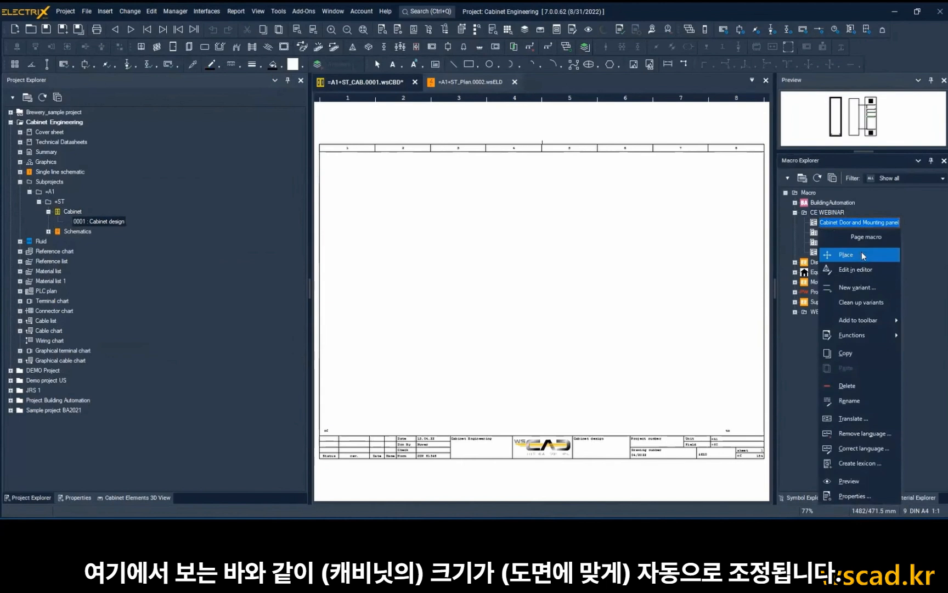
left_click(862, 254)
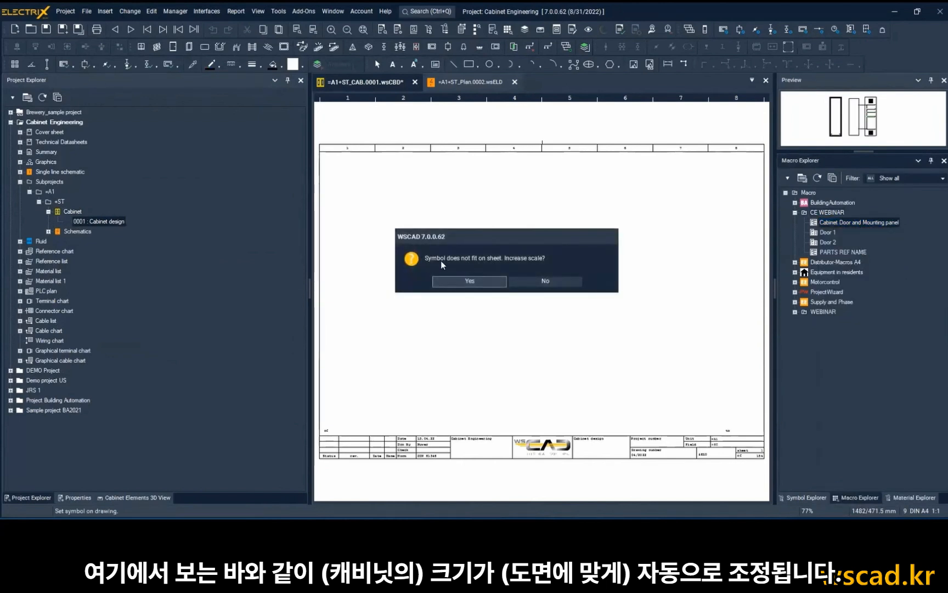
left_click(473, 282)
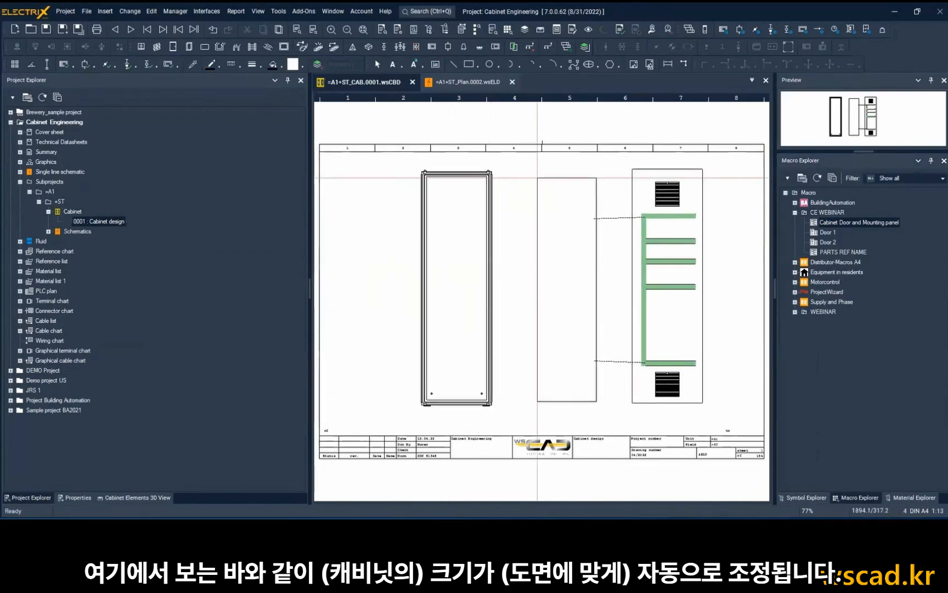
left_click(528, 297)
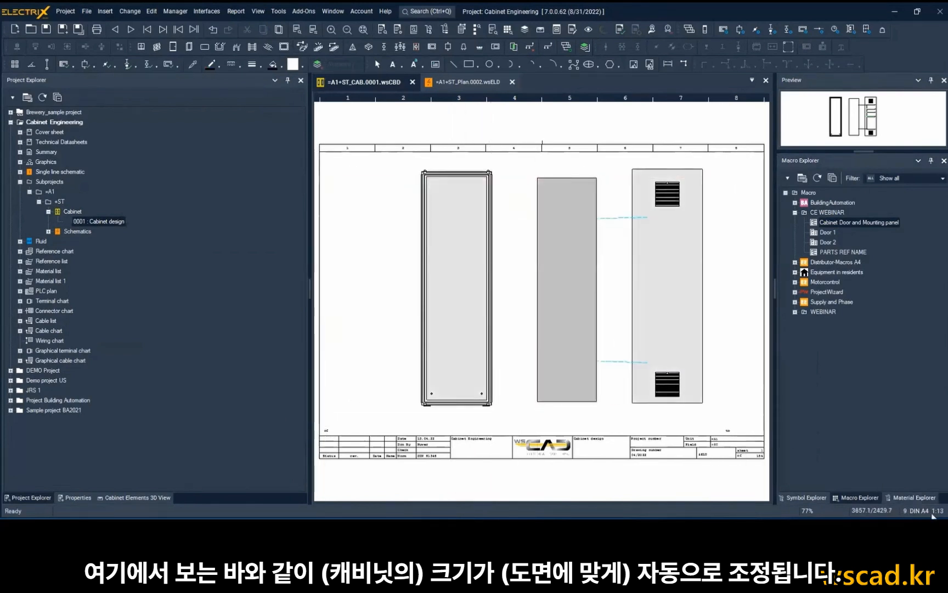
Display the cabinet, mounting plate and door in the cabinet 3D view and reset it to its home view.
scroll(514, 293, "up", 1)
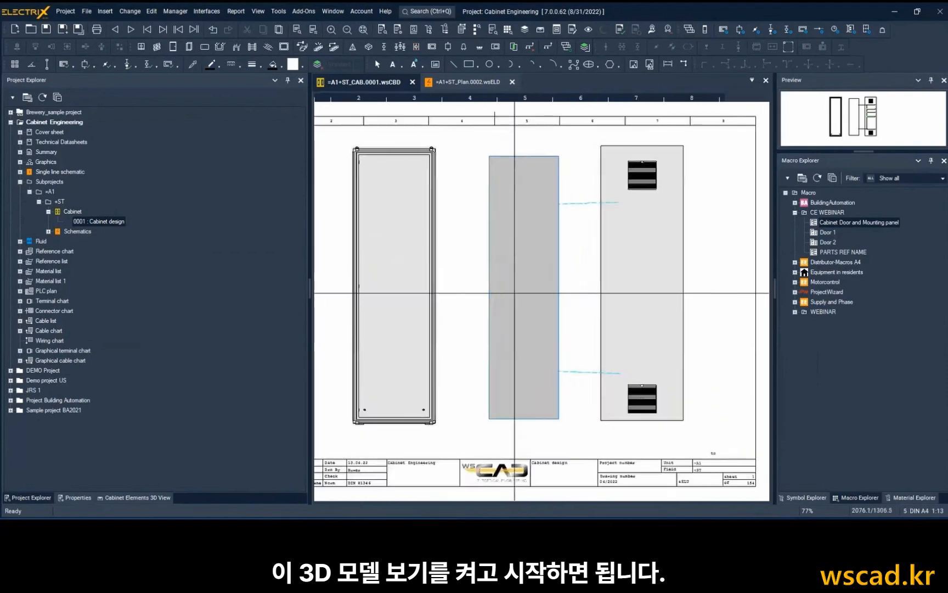
scroll(514, 293, "up", 3)
left_click(157, 497)
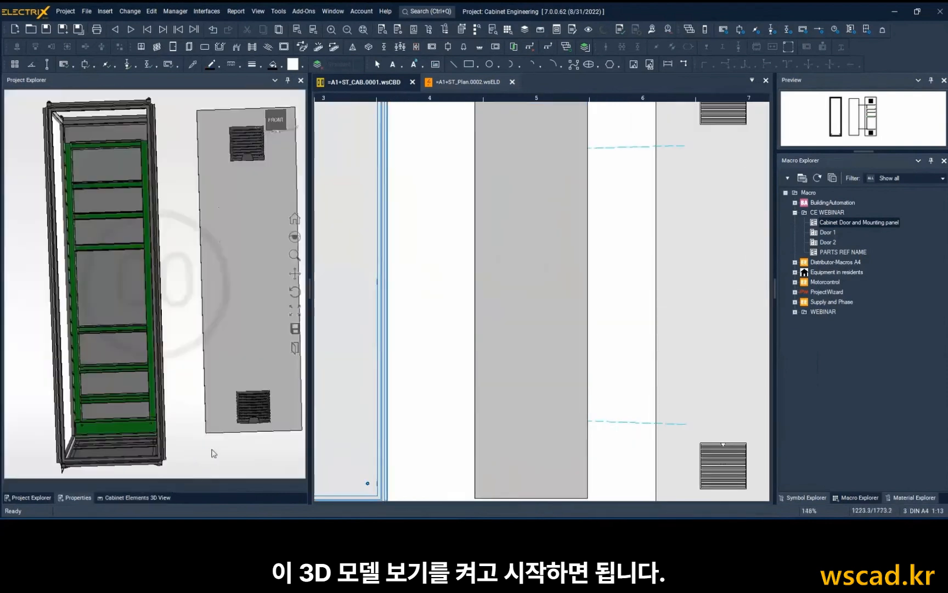
scroll(227, 391, "down", 1)
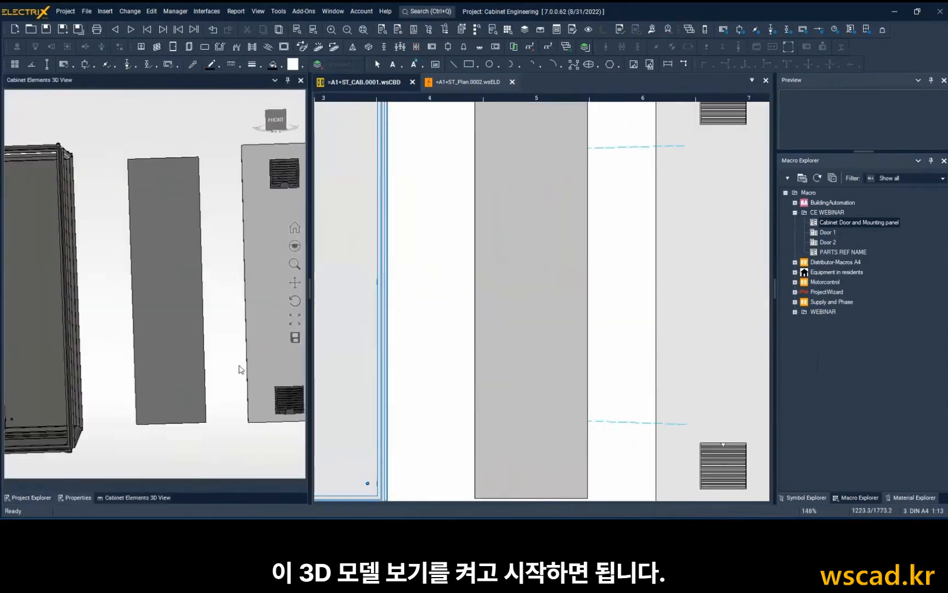
left_click(295, 225)
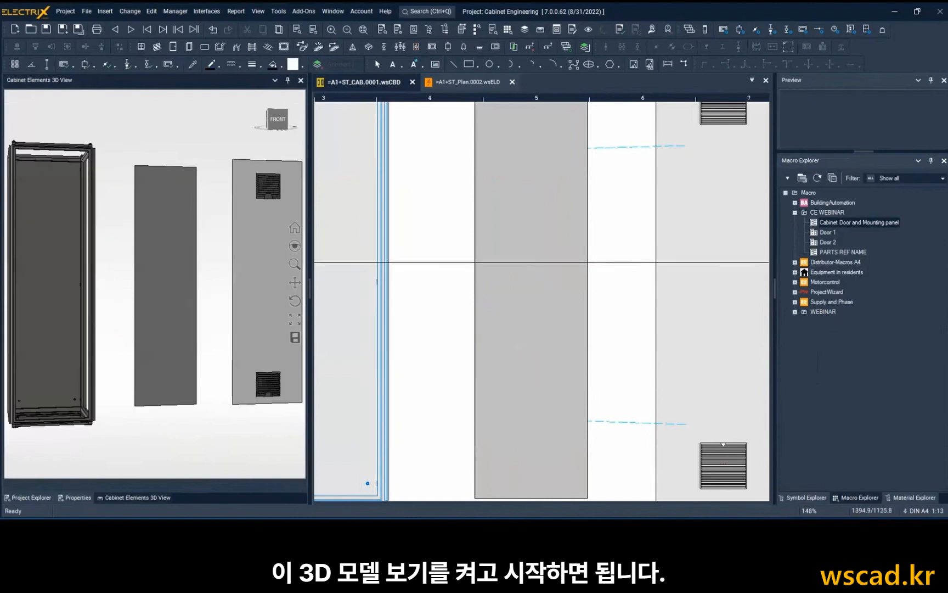
scroll(498, 254, "down", 2)
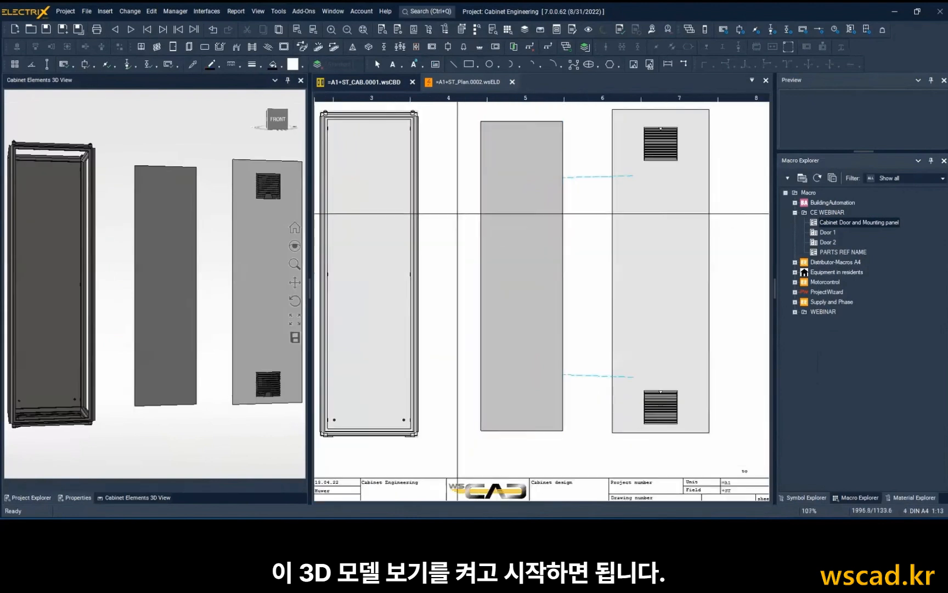
Draw a HAGER BA780100 cable duct manually along the mounting plate's bottom edge, across its full width.
left_click(303, 48)
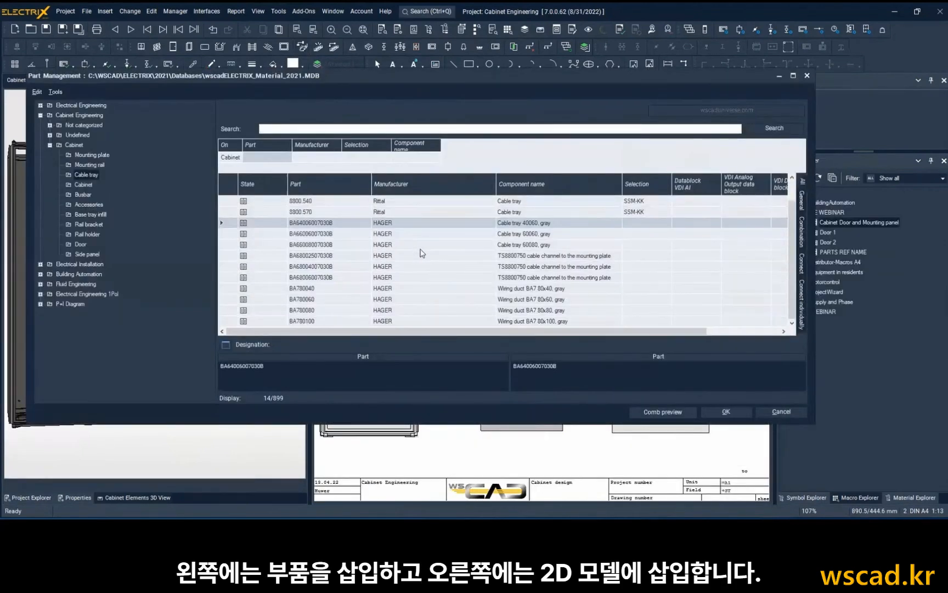
double_click(384, 321)
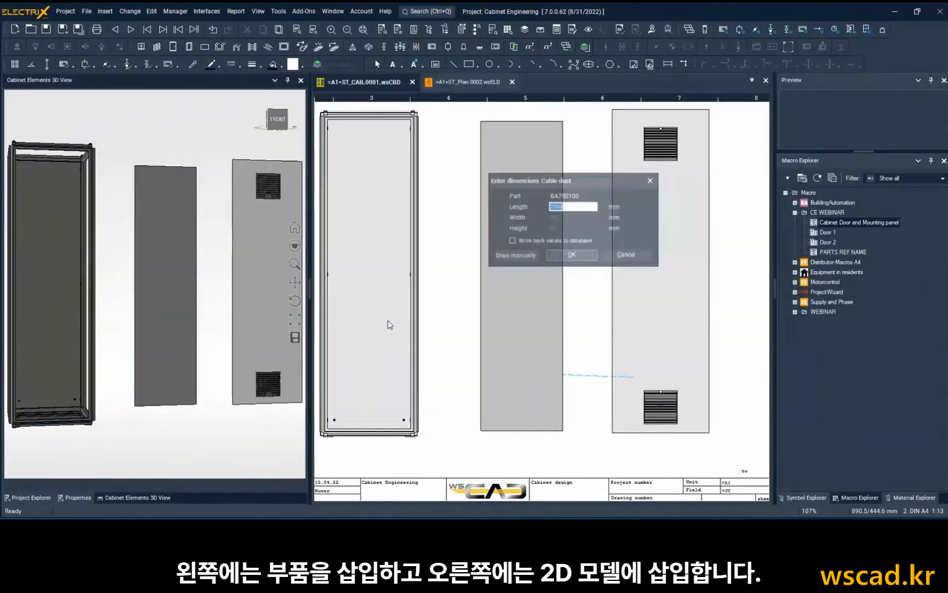
left_click(515, 256)
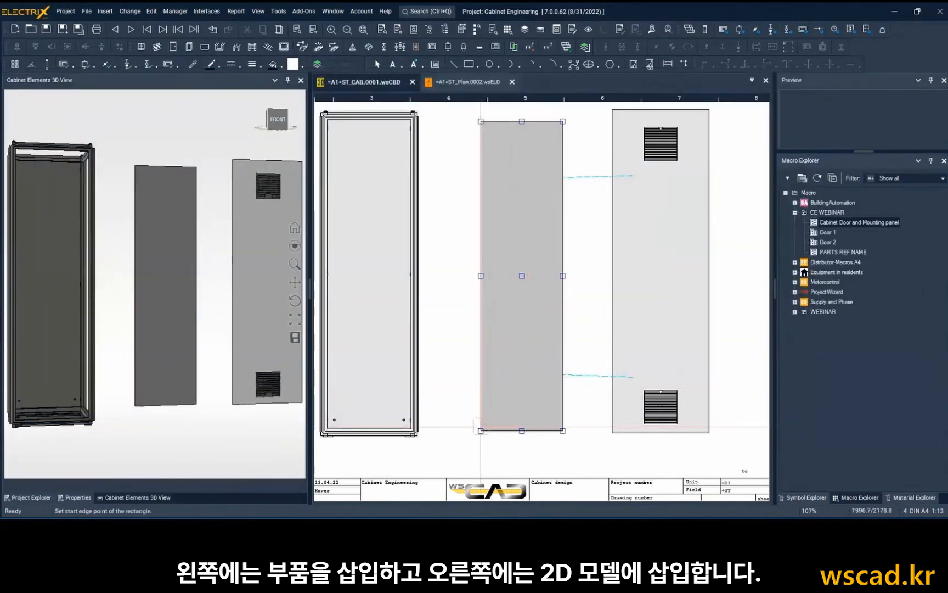
left_click(569, 434)
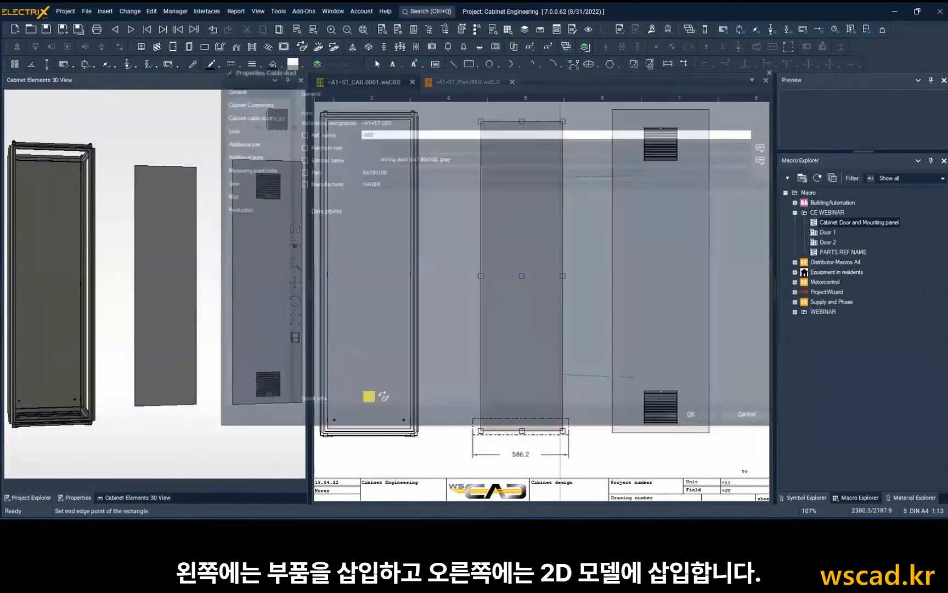
left_click(687, 418)
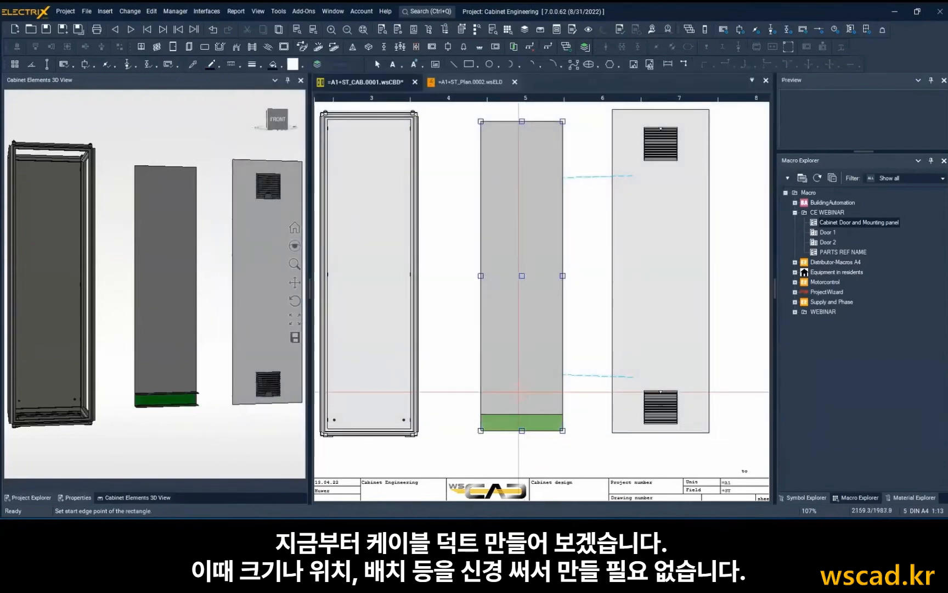
Draw a HAGER BA780040 cable duct along the mounting plate's right edge, from its top corner down to the bottom duct.
left_click(301, 50)
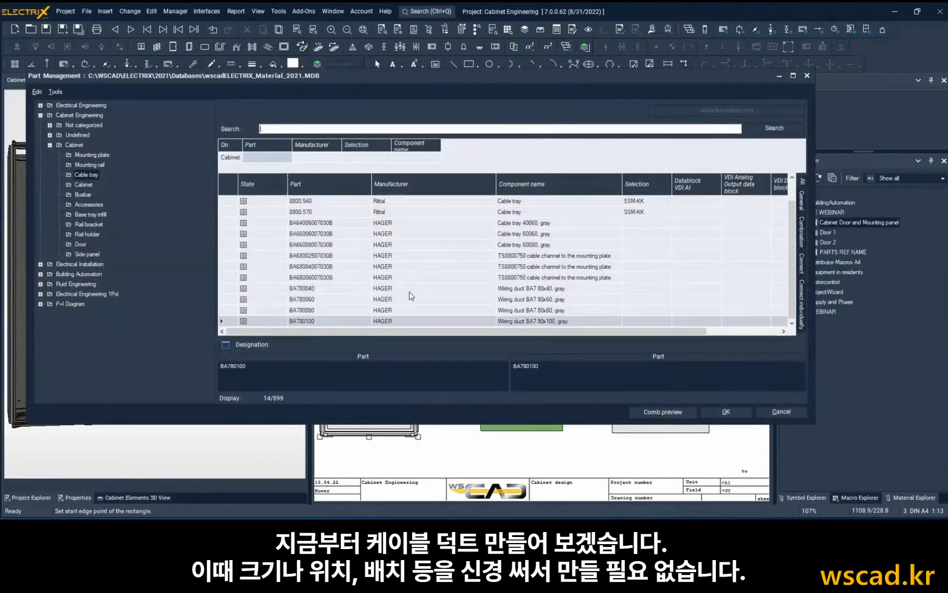
left_click(392, 289)
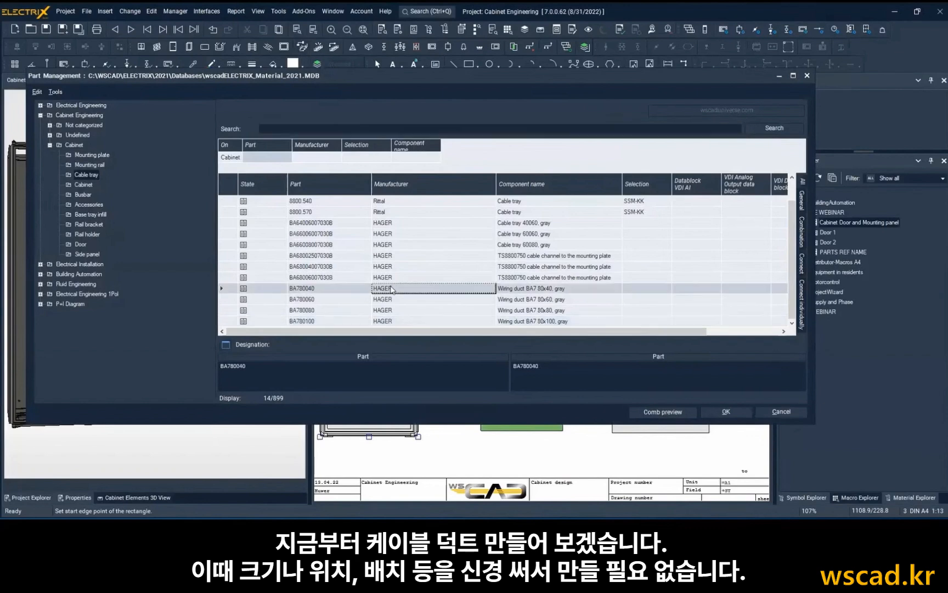
left_click(723, 412)
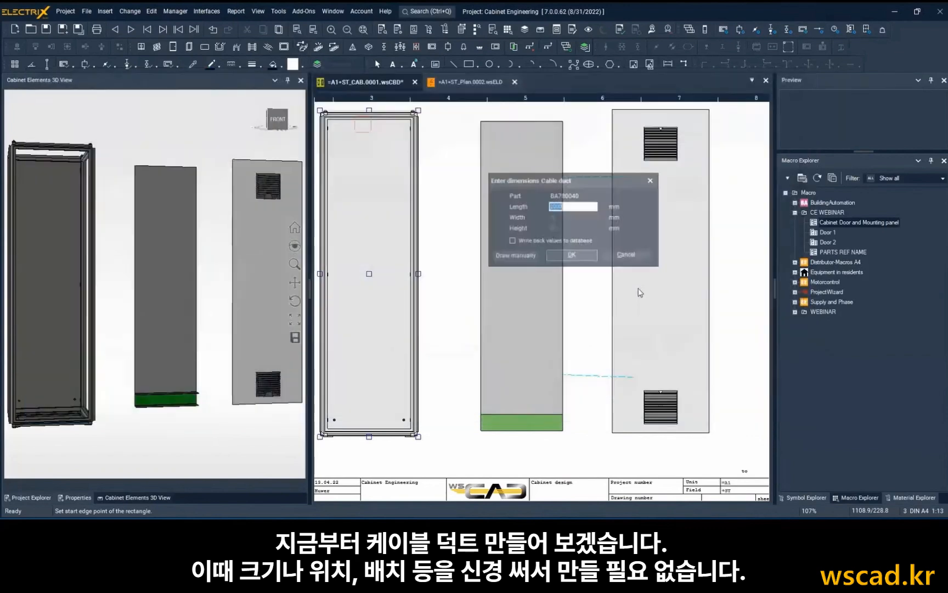
left_click(531, 256)
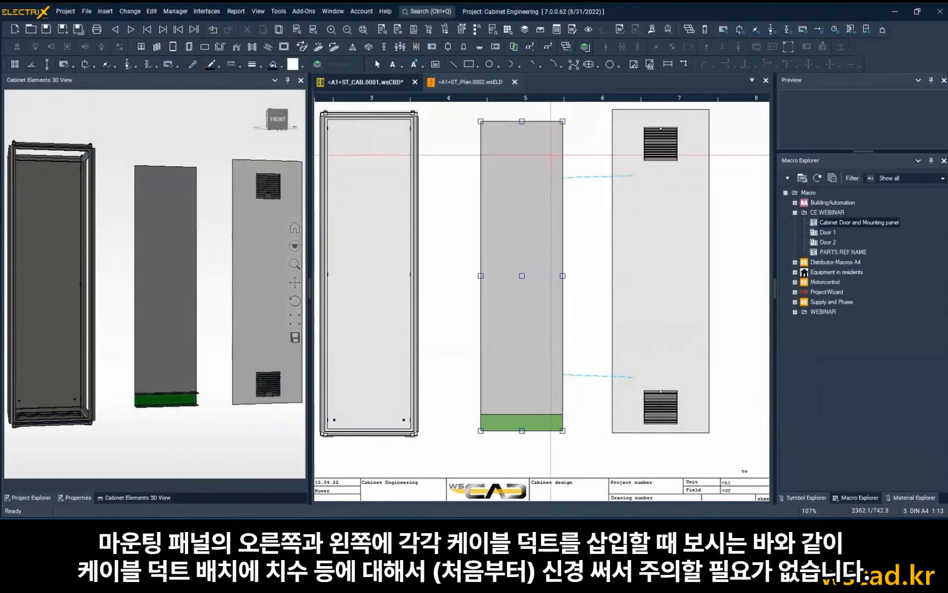
left_click(562, 121)
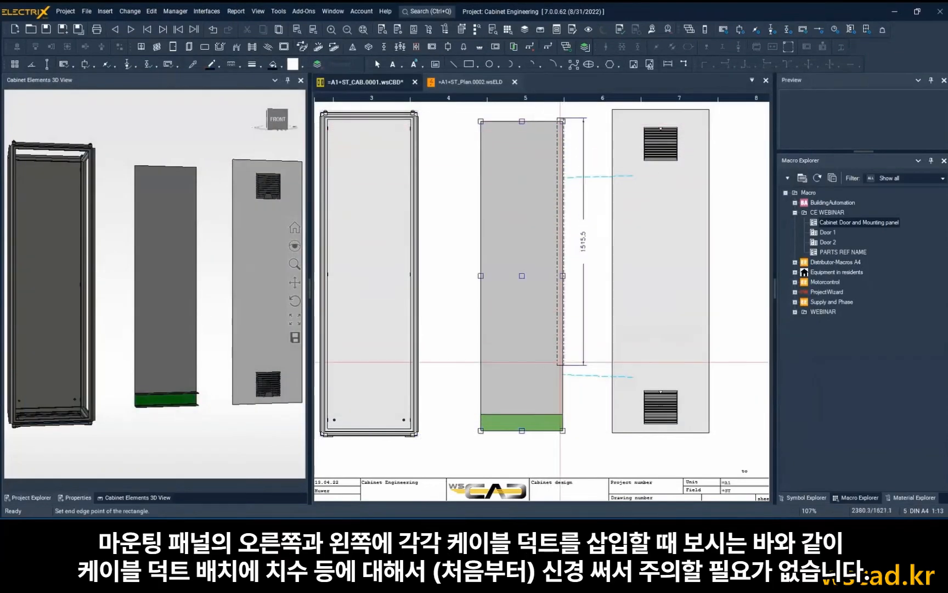
left_click(560, 415)
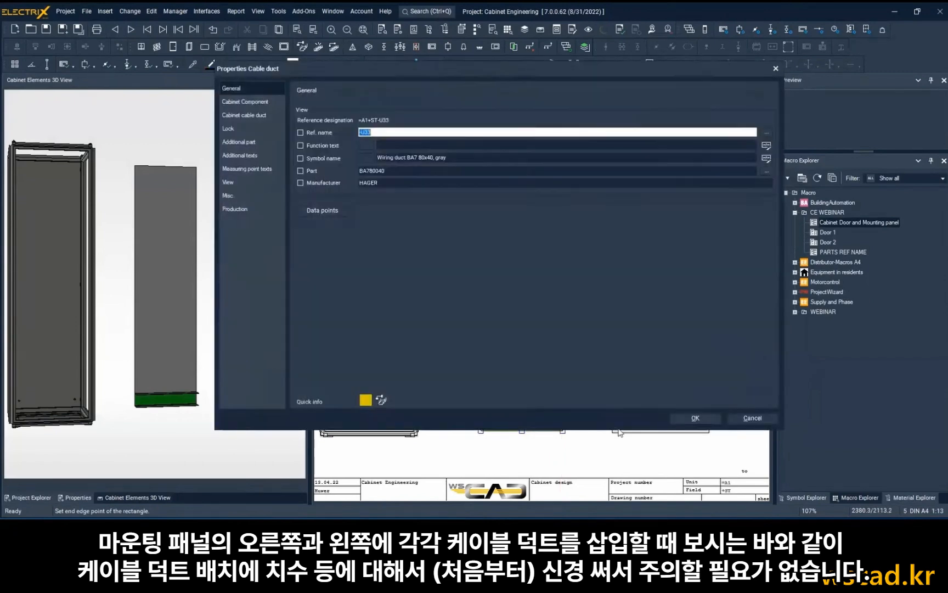
left_click(696, 419)
Draw a second BA780040 cable duct along the mounting plate's left edge, from its top corner down to the bottom duct.
scroll(549, 241, "up", 2)
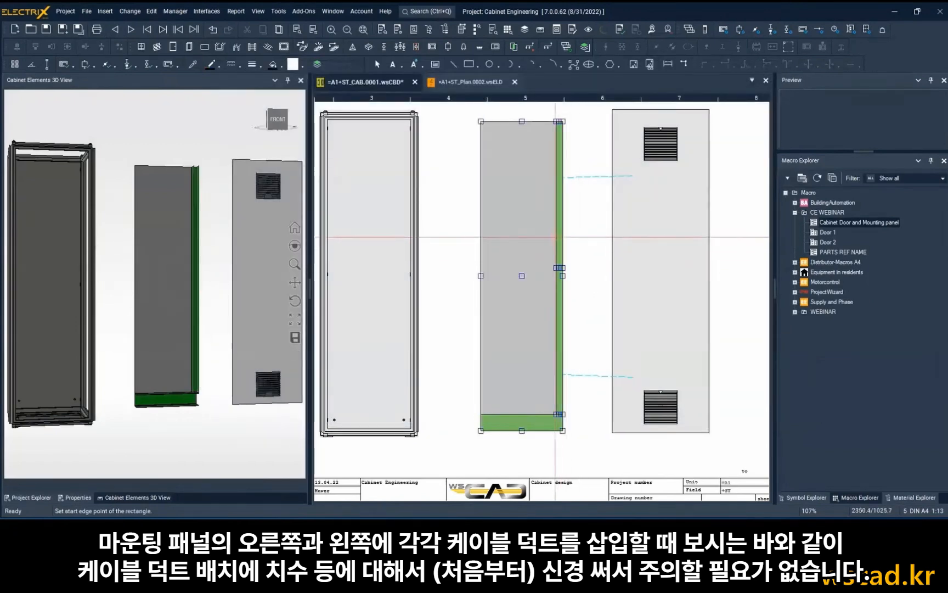
middle_click_drag(517, 259, 503, 334)
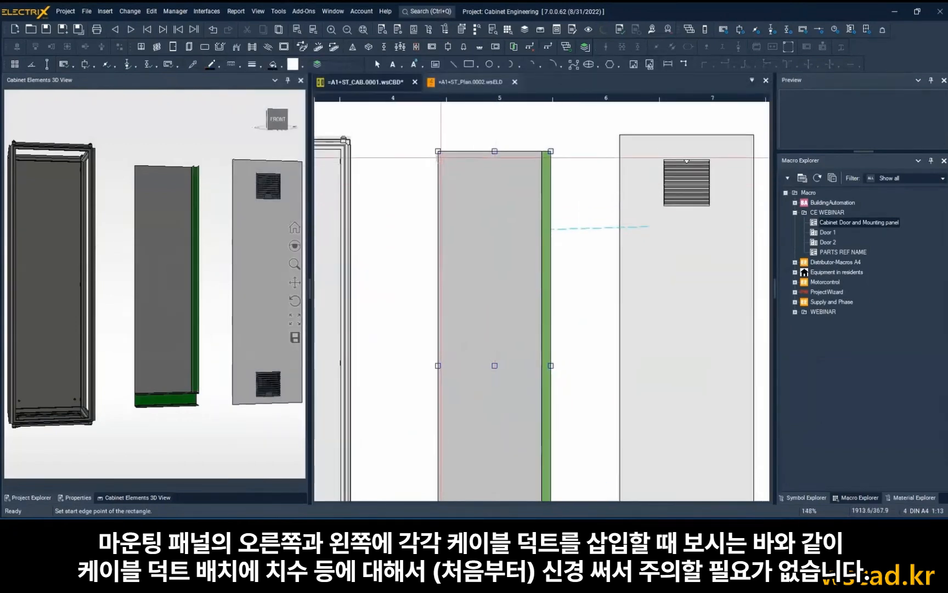
left_click(438, 151)
middle_click_drag(438, 450, 456, 323)
left_click(456, 427)
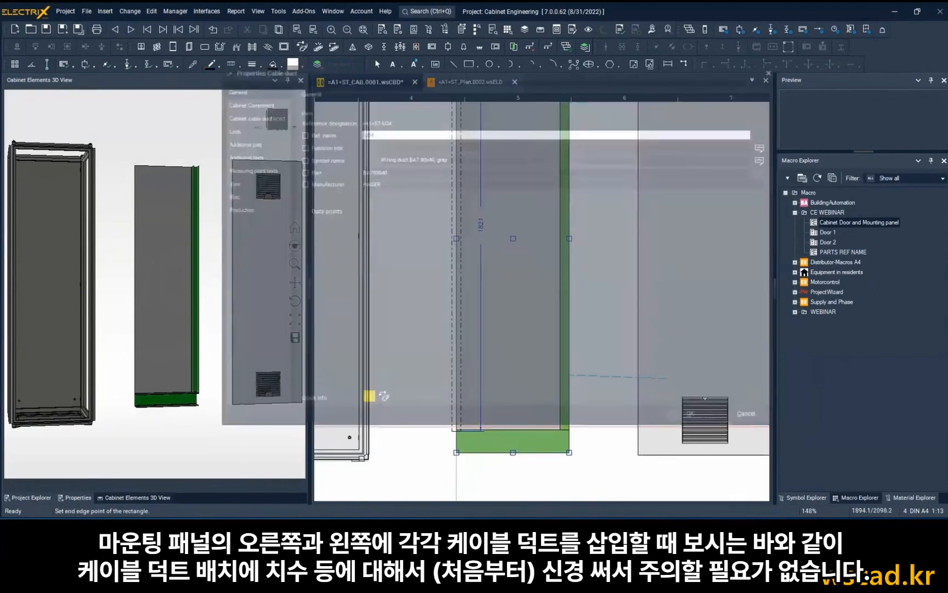
left_click(715, 427)
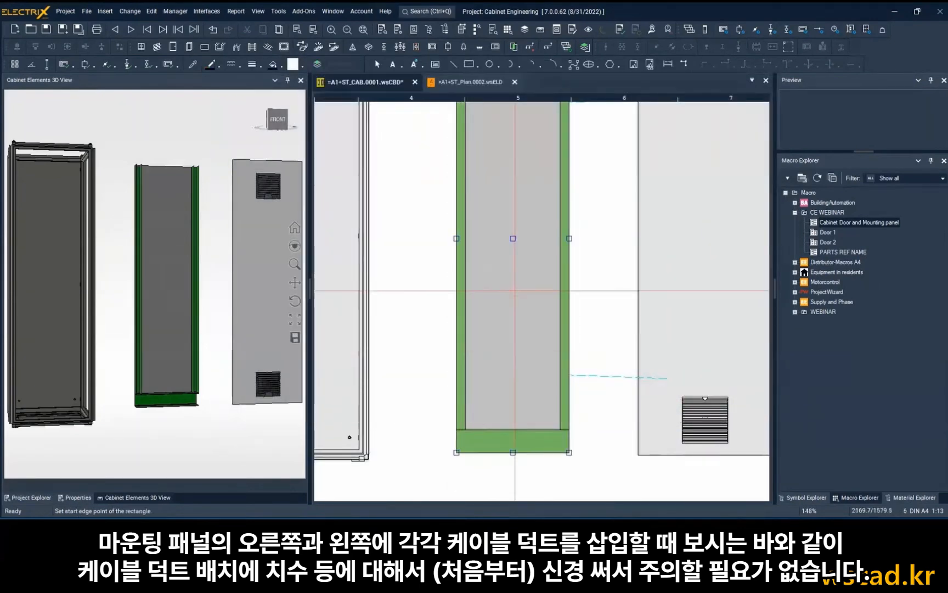
scroll(497, 283, "down", 5)
key("Escape")
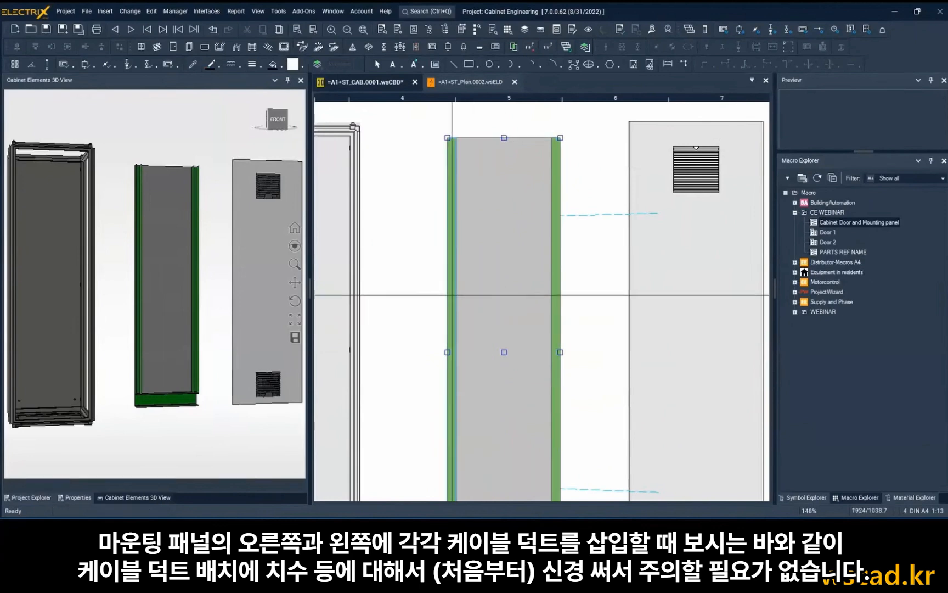
Set the left vertical cable duct's length to 1696 mm, leaving 100 mm of free space at the mounting plate's top.
double_click(452, 294)
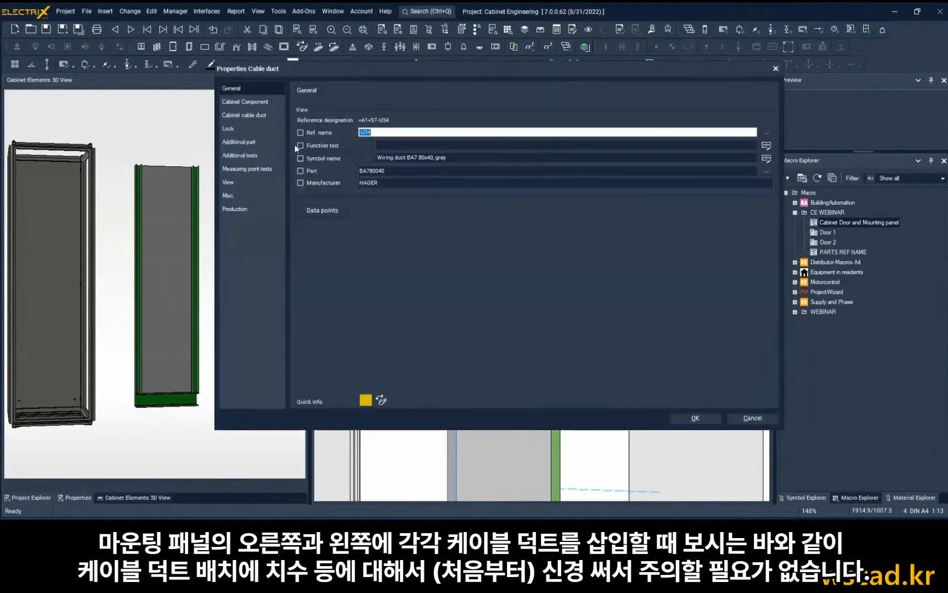
left_click(250, 102)
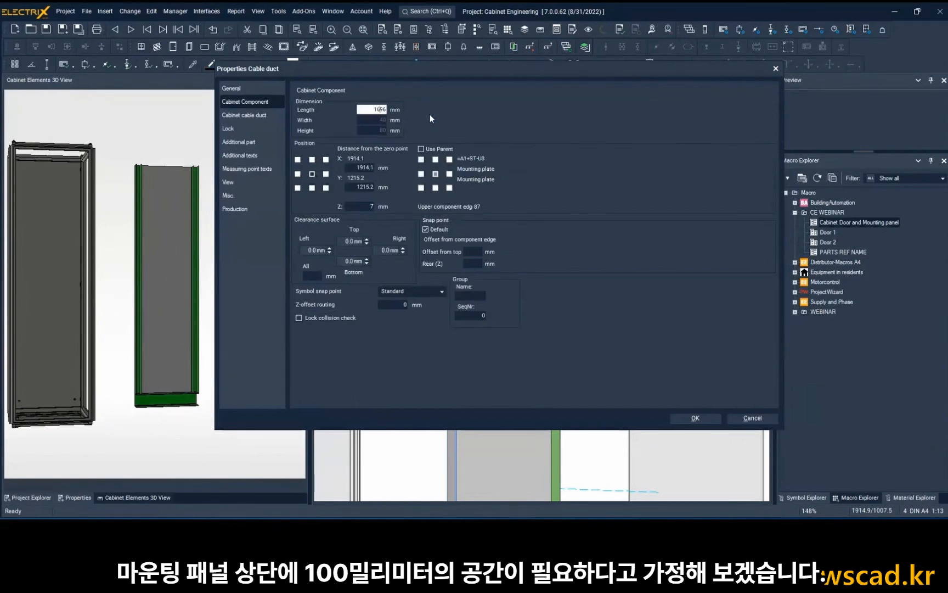
left_click(715, 421)
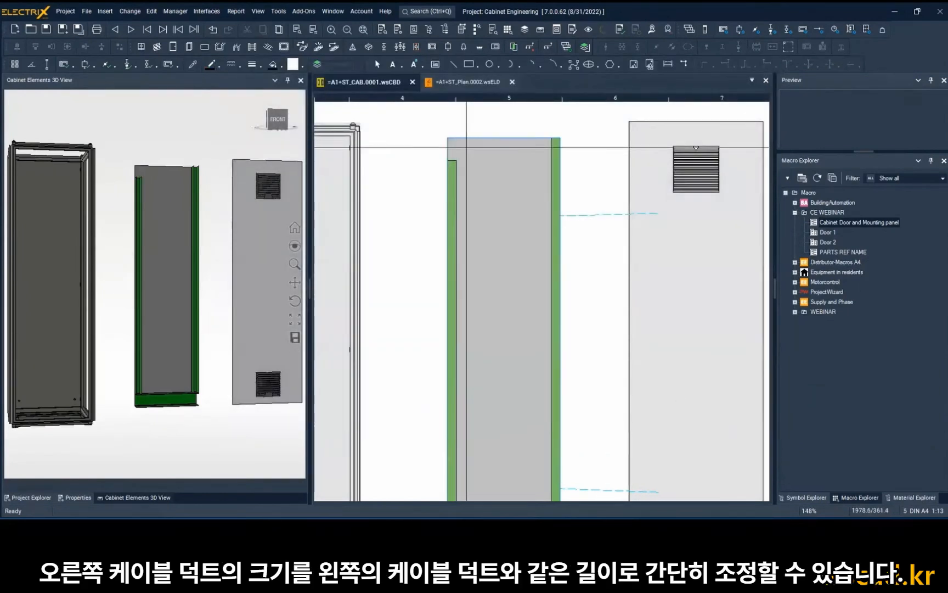
Resize the right vertical cable duct so that its upper end is level with the left vertical duct's upper end.
scroll(554, 164, "up", 2)
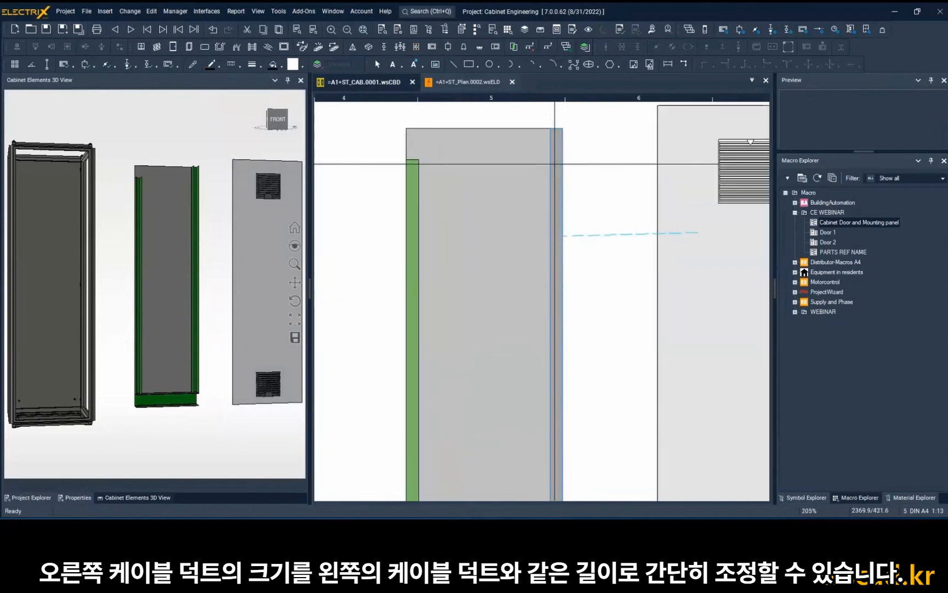
right_click(555, 164)
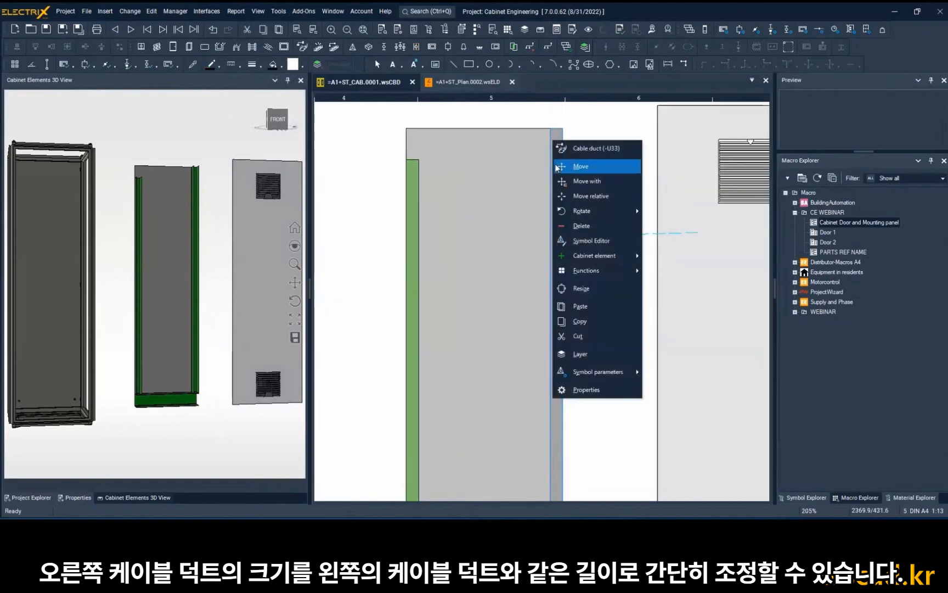
left_click(604, 288)
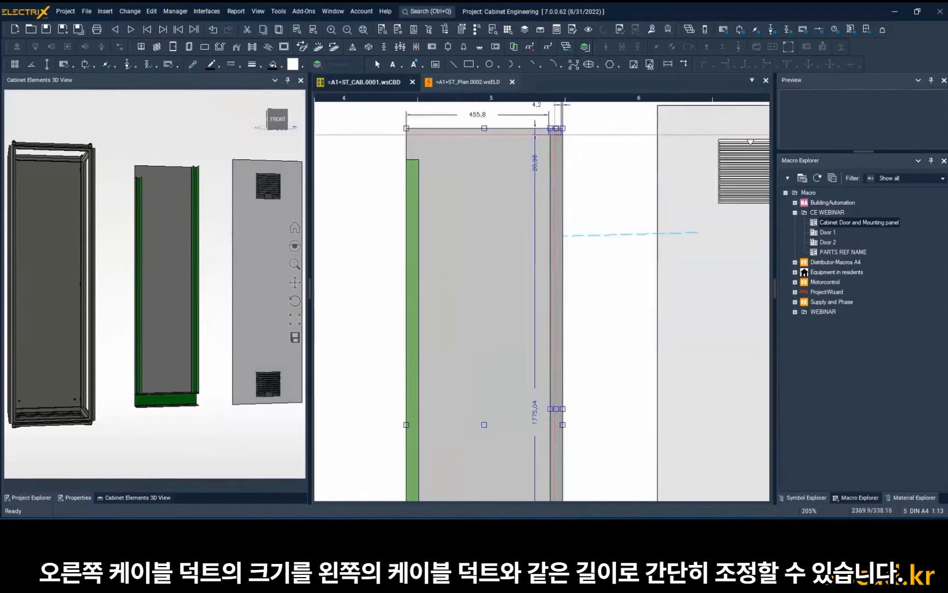
scroll(552, 164, "up", 6)
scroll(552, 163, "down", 5)
middle_click_drag(551, 163, 575, 180)
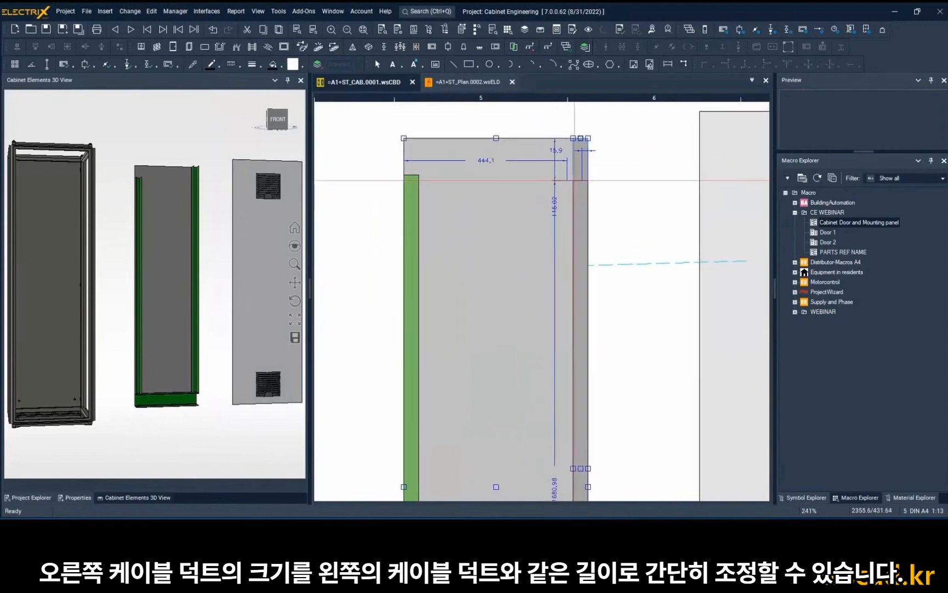
scroll(588, 175, "up", 2)
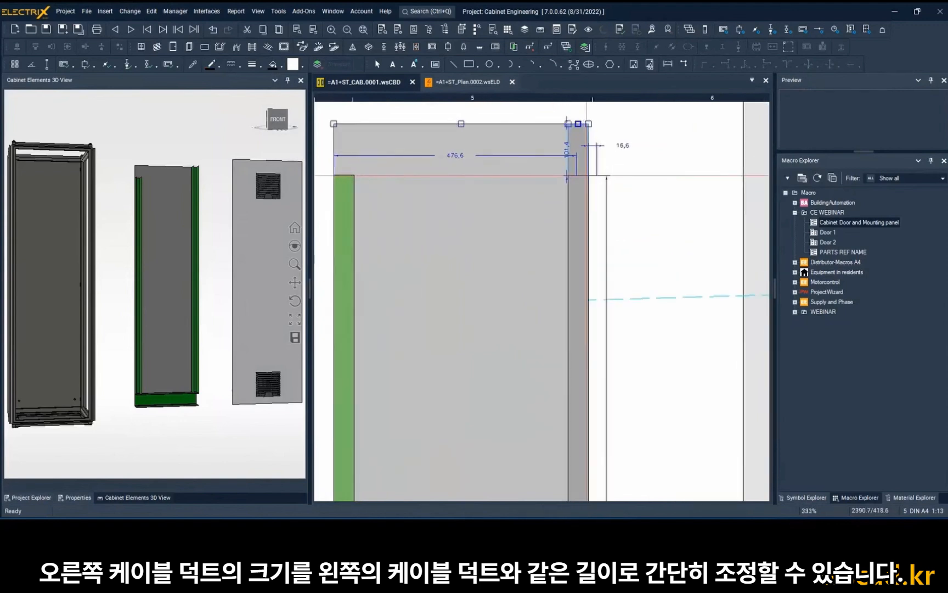
left_click(589, 176)
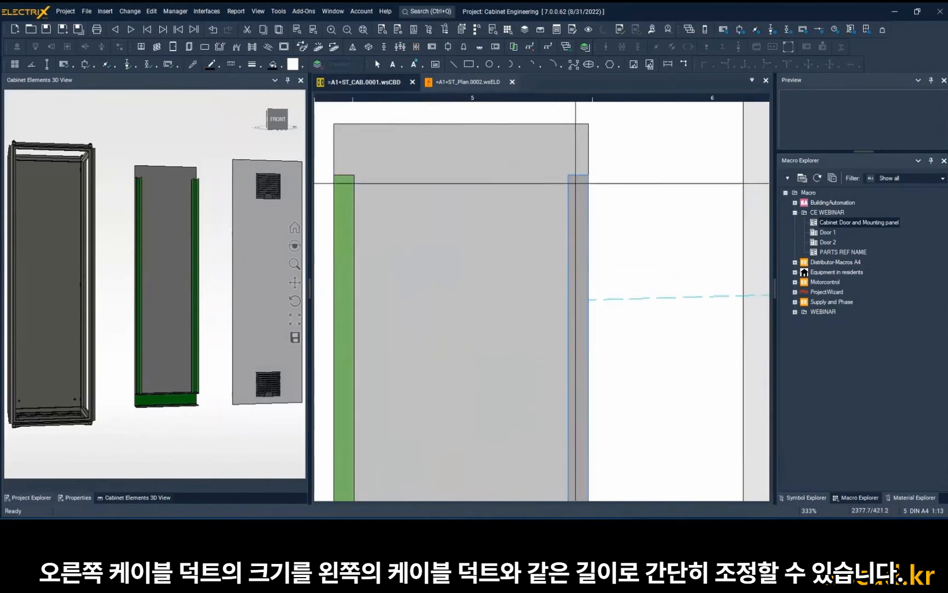
left_click(711, 185)
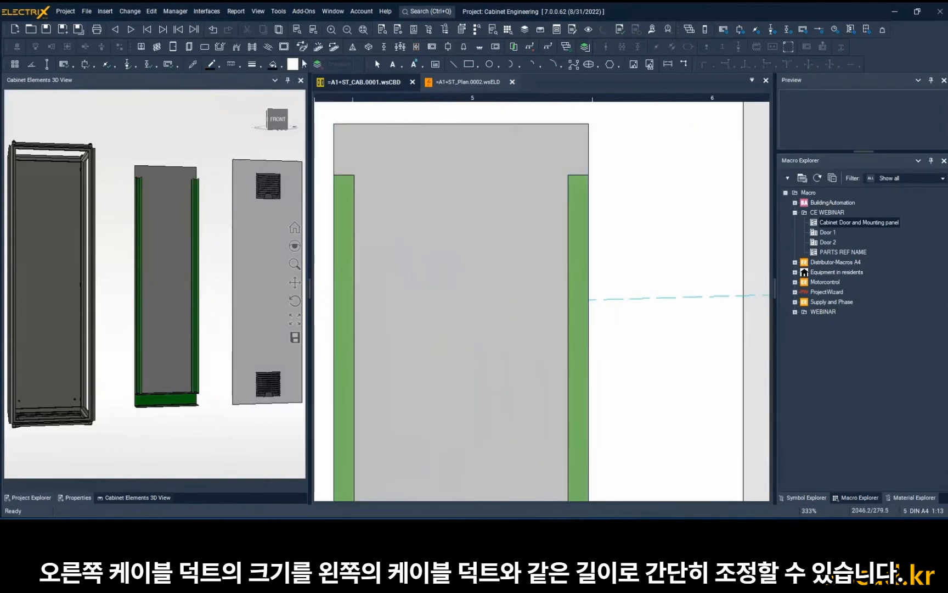
Draw a HAGER BA780040 cable duct horizontally between the upper ends of the two vertical ducts.
left_click(267, 47)
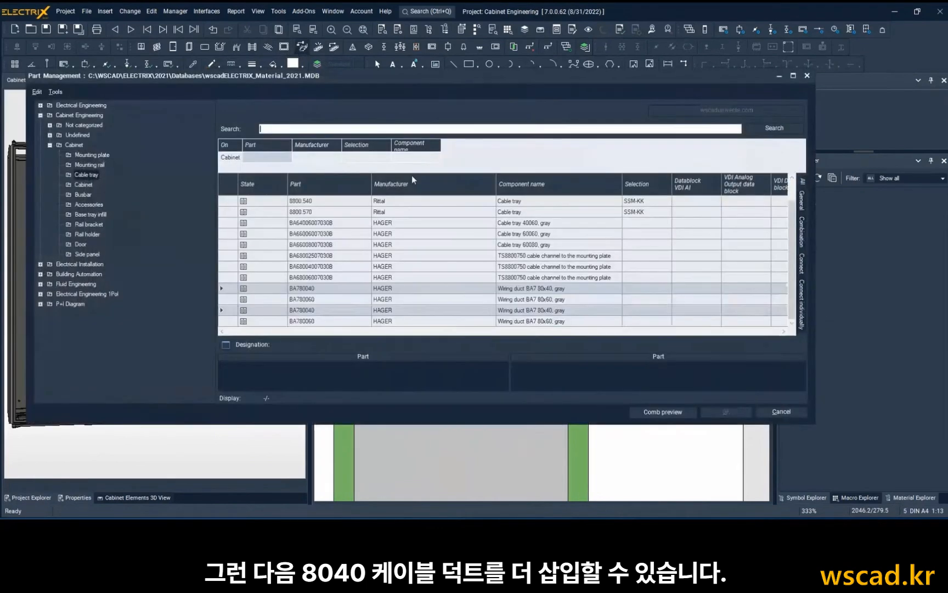
double_click(403, 288)
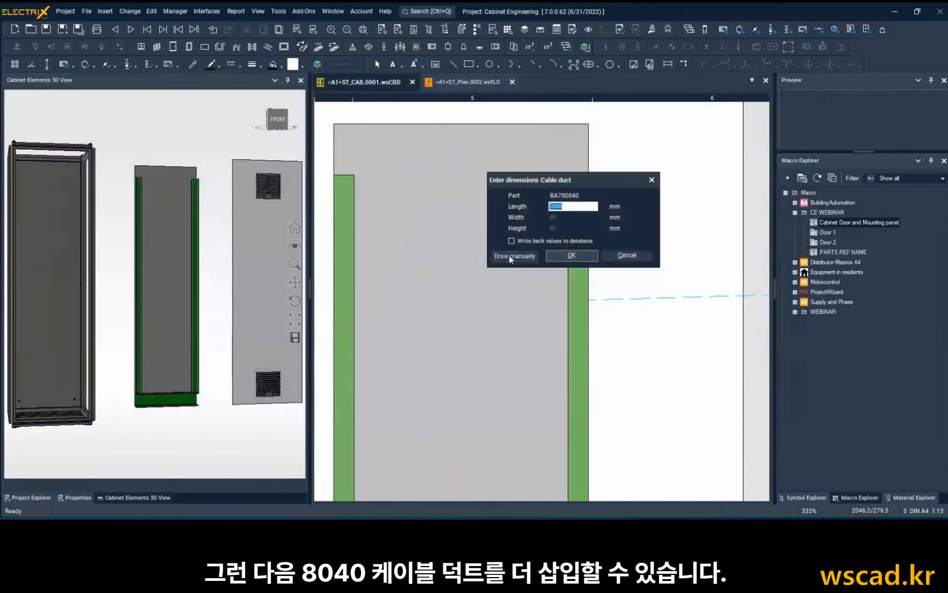
left_click(510, 256)
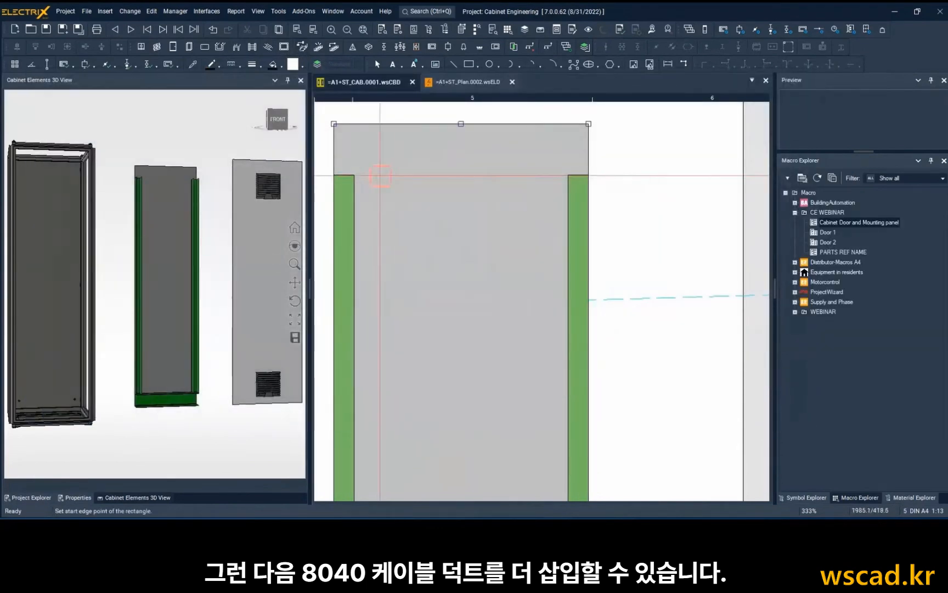
left_click(348, 176)
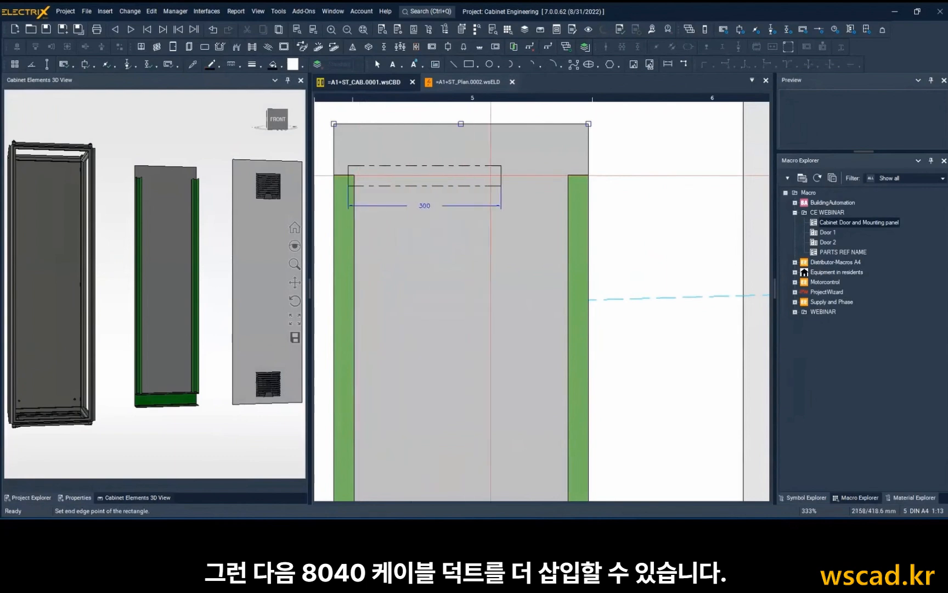
left_click(568, 176)
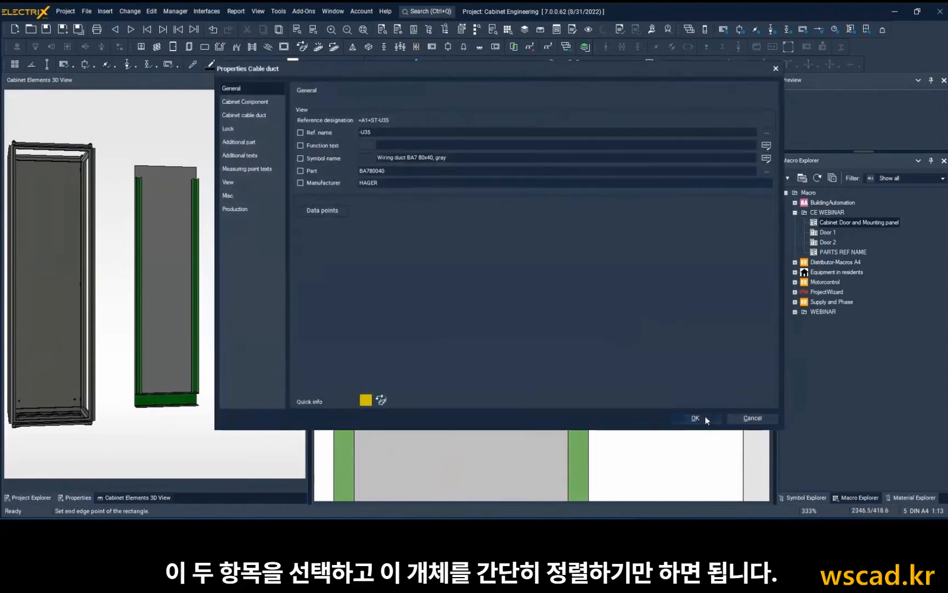
left_click(696, 418)
key("Escape")
Align the horizontal duct's top edge with the upper end of the left vertical duct.
scroll(418, 184, "up", 4)
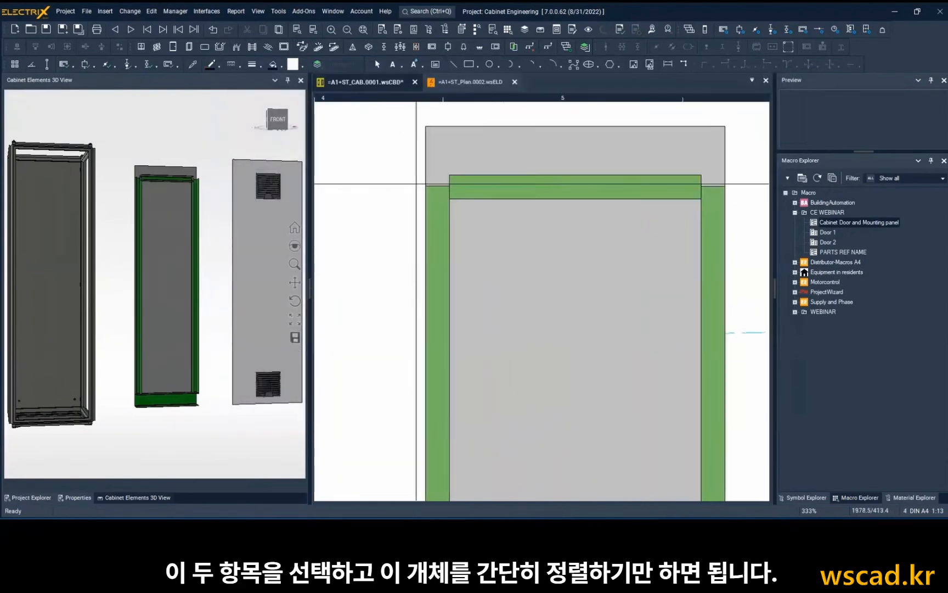
left_click(452, 218)
left_click(496, 184, "ctrl")
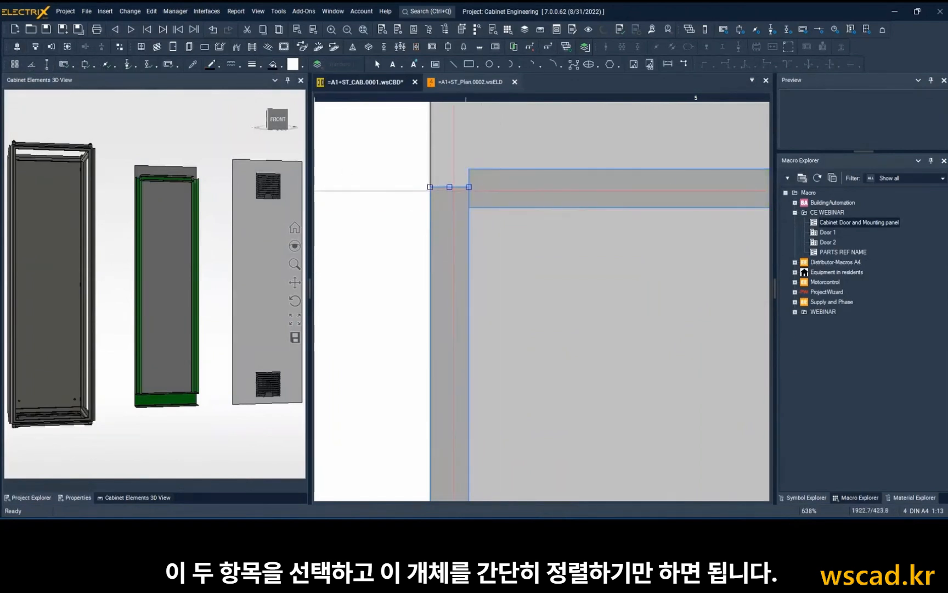
left_click(432, 188)
scroll(547, 239, "down", 5)
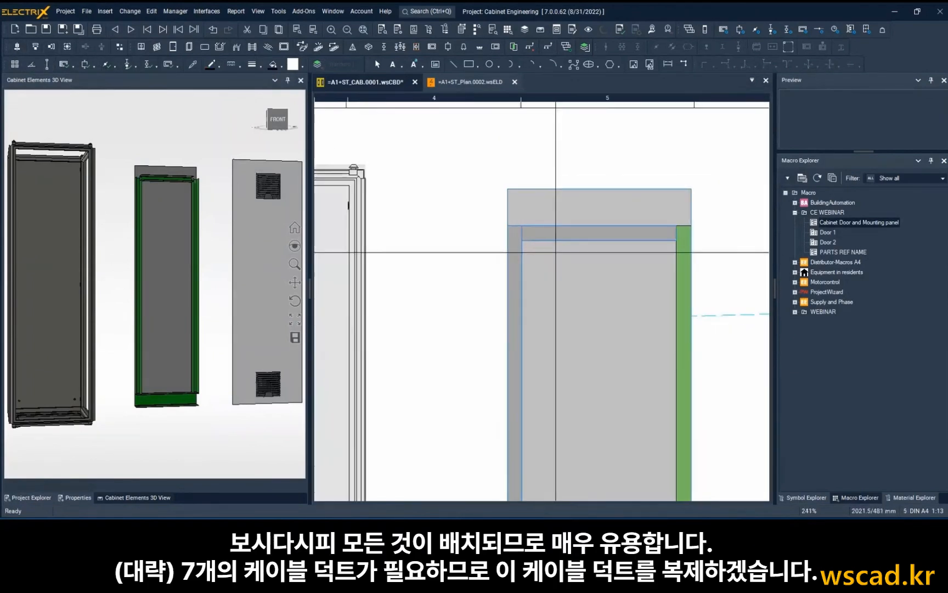
Copy the top horizontal duct six times down the mounting plate between the vertical ducts, about 235 mm apart.
left_click(551, 235)
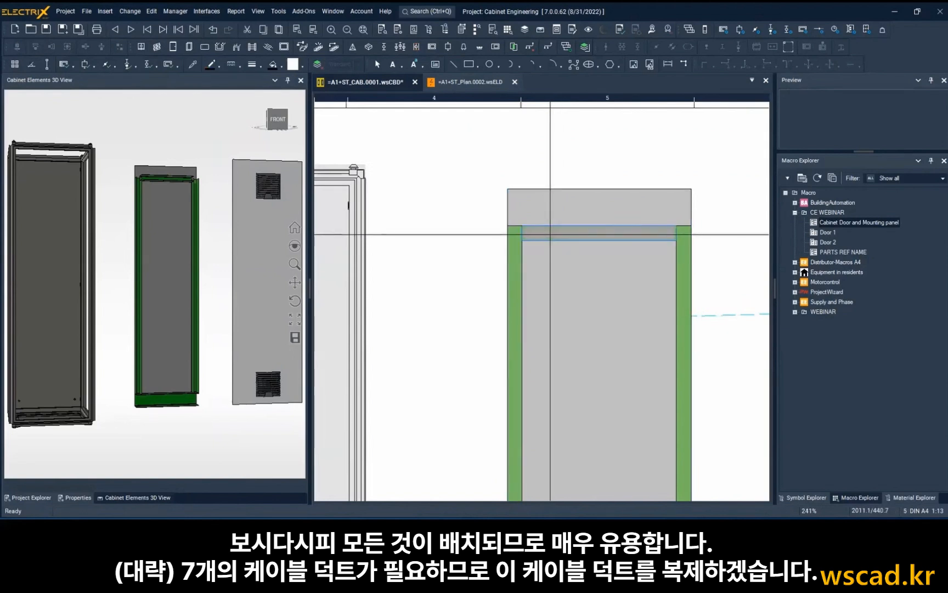
key("ctrl+v")
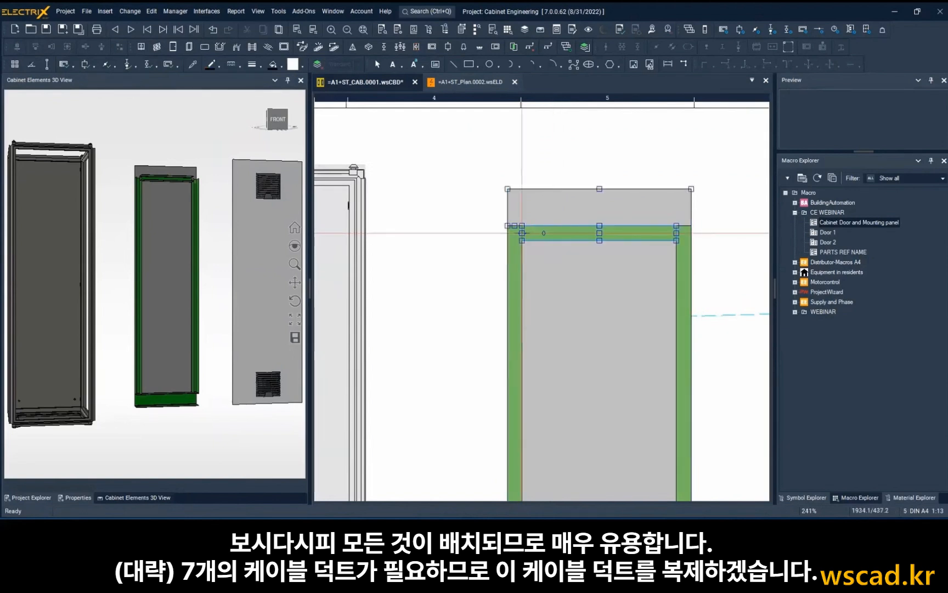
left_click(522, 234)
key("plus")
key("plus")
scroll(525, 282, "down", 1)
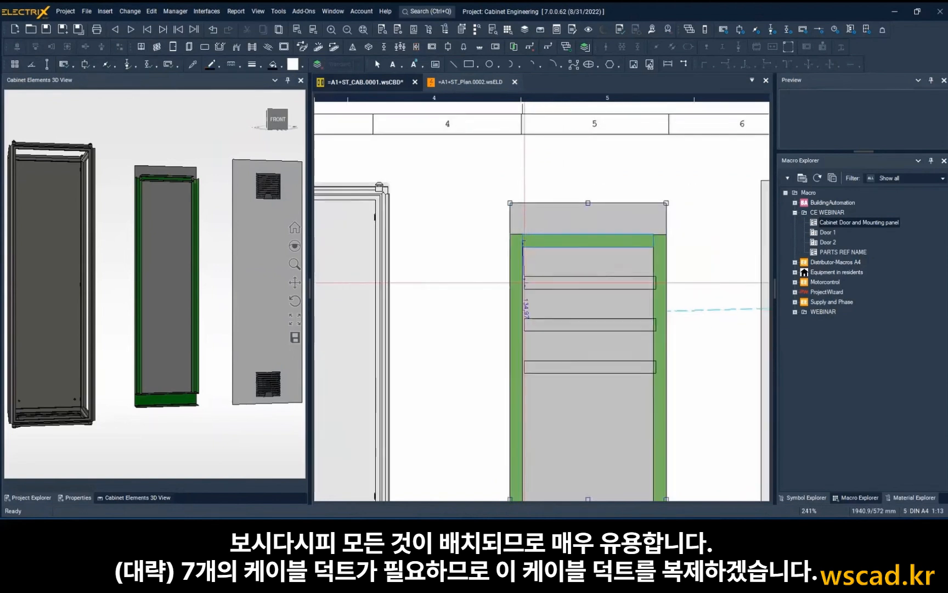
scroll(525, 283, "down", 2)
key("plus")
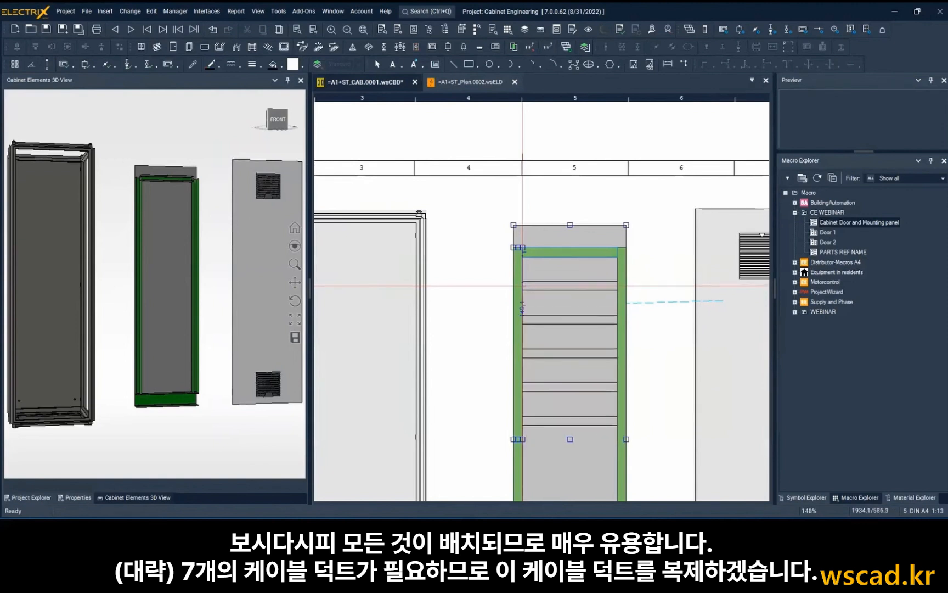
middle_click_drag(523, 286, 530, 155)
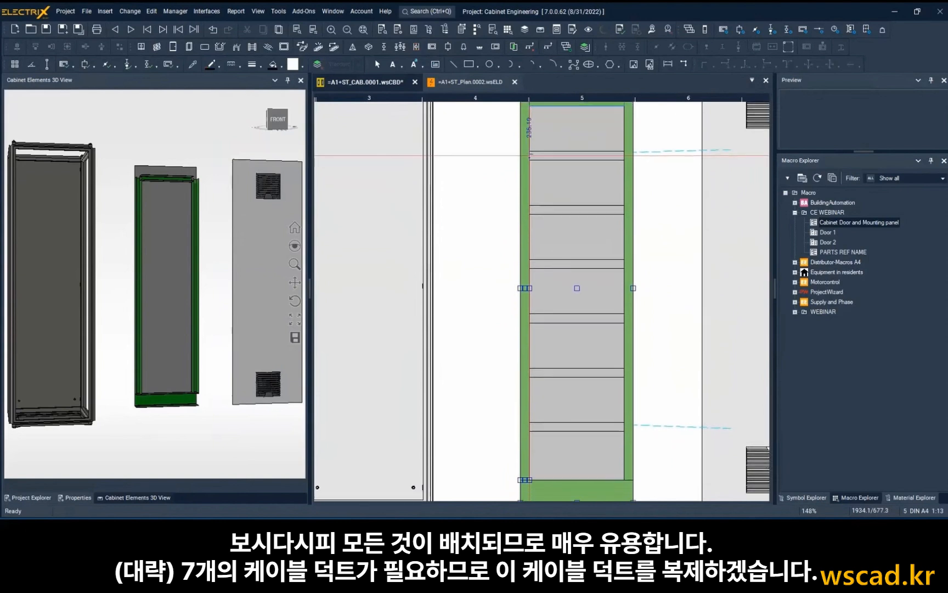
left_click(529, 156)
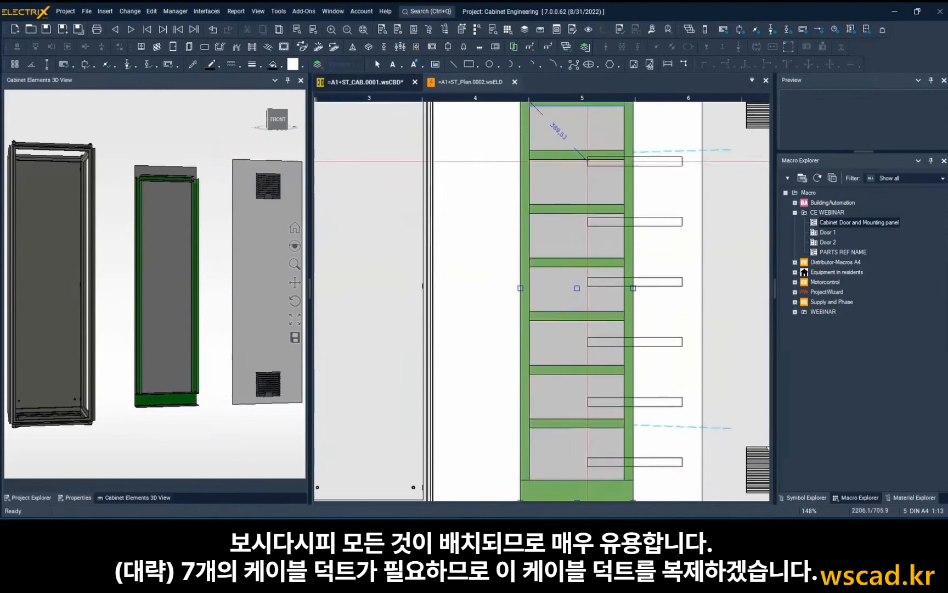
Set the vertical edge-to-edge distance between the first and second horizontal ducts to 200 mm.
scroll(563, 146, "up", 4)
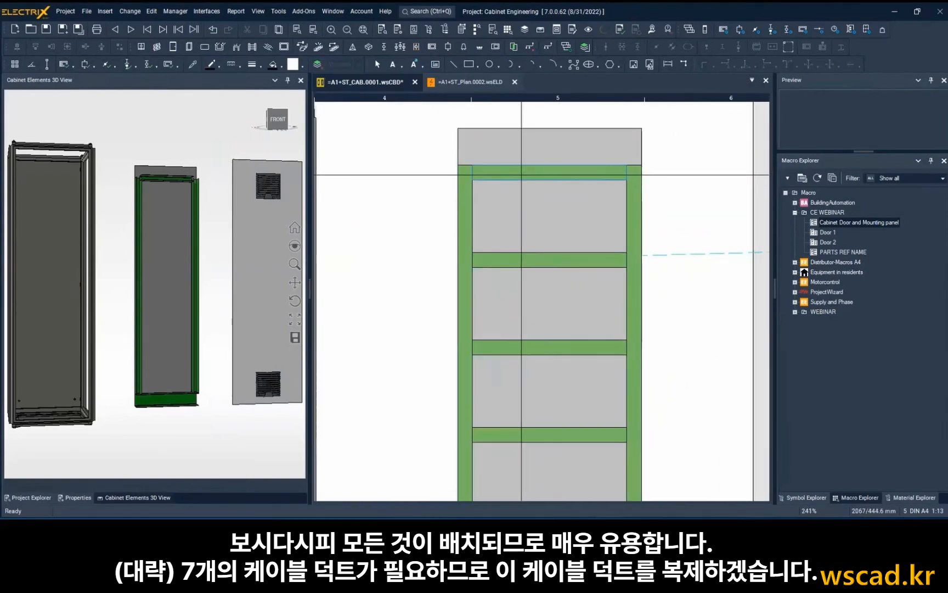
left_click(518, 261, "ctrl")
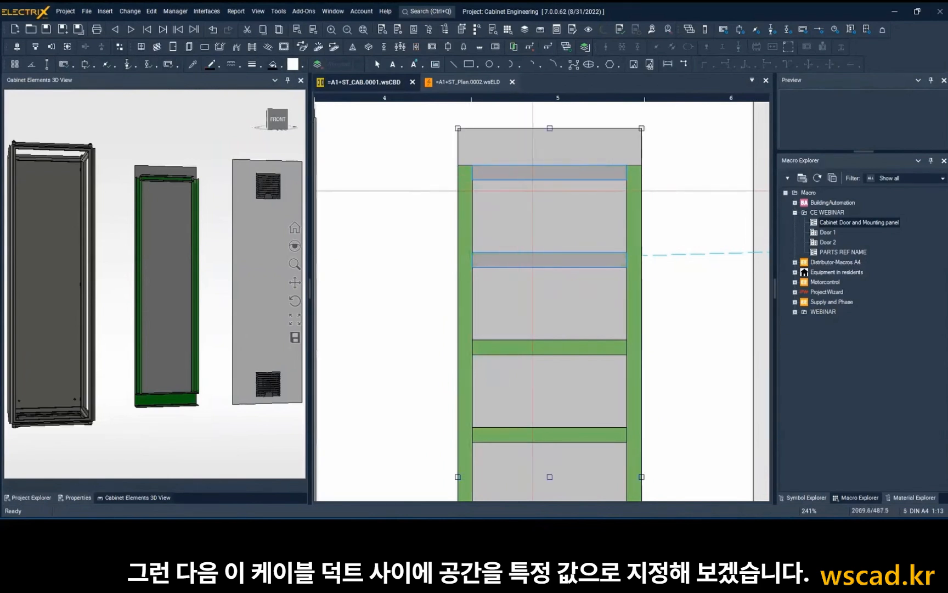
scroll(549, 181, "up", 3)
left_click(549, 178)
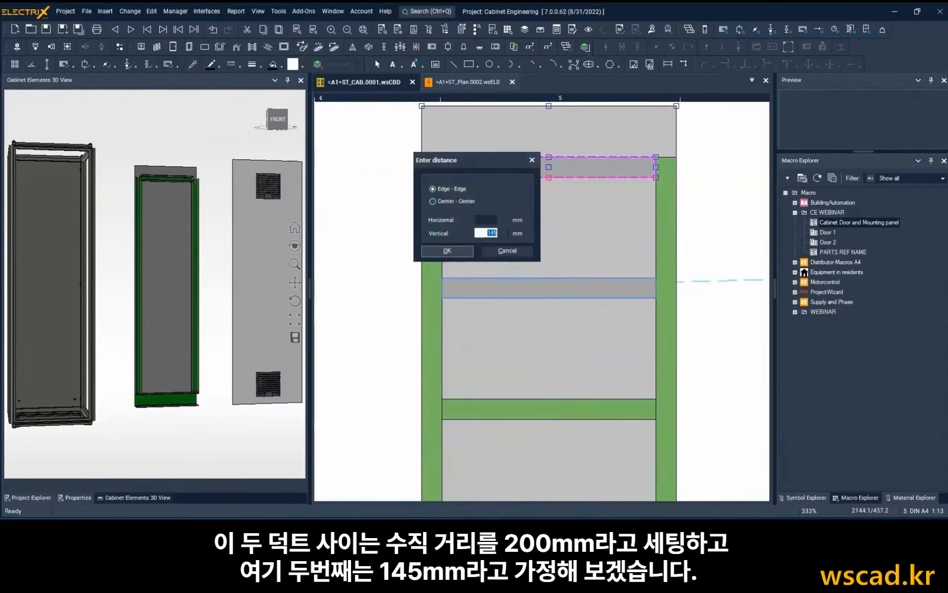
left_click(459, 250)
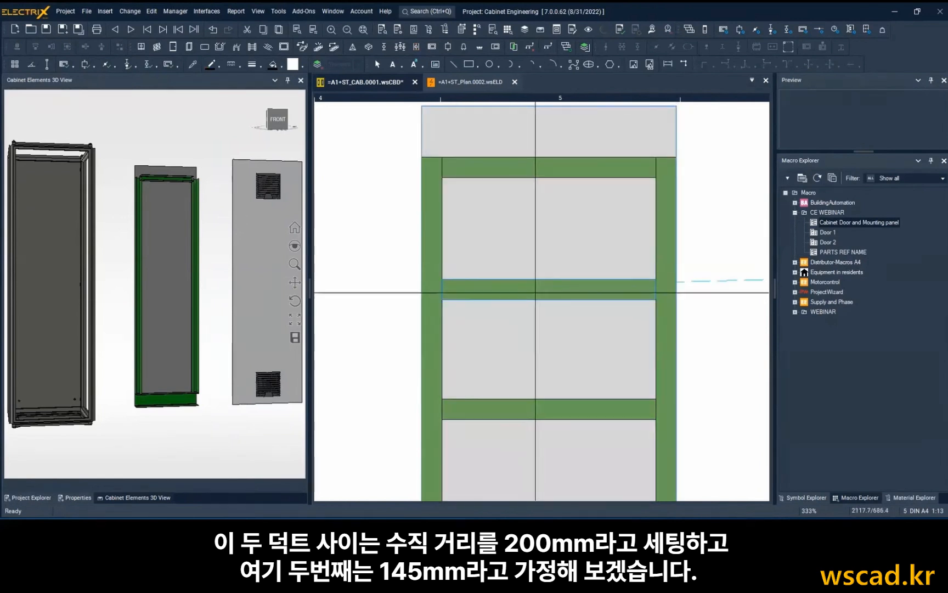
Set the vertical edge-to-edge distance between the second and third horizontal ducts to 145 mm.
left_click(557, 294)
left_click(531, 405, "ctrl")
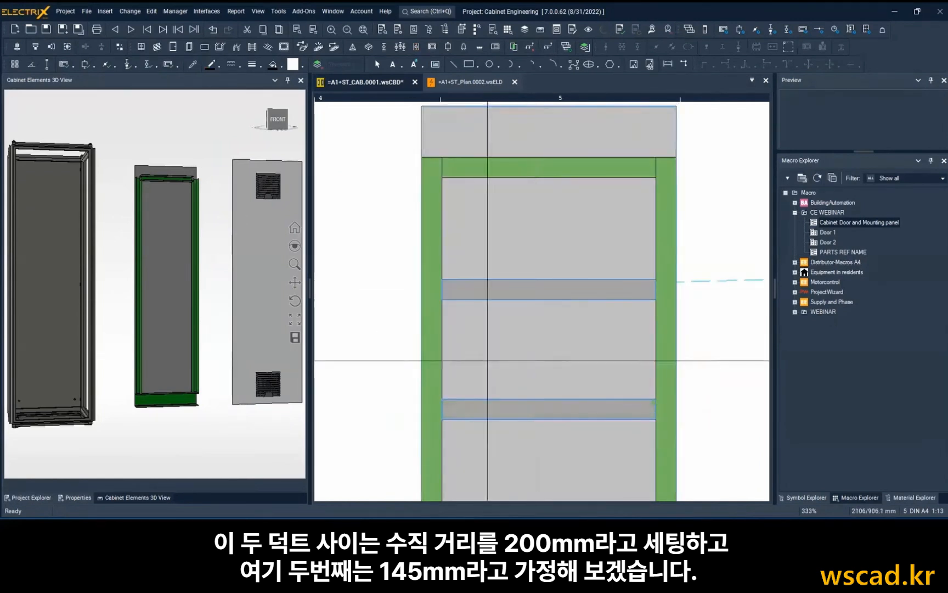
left_click(132, 64)
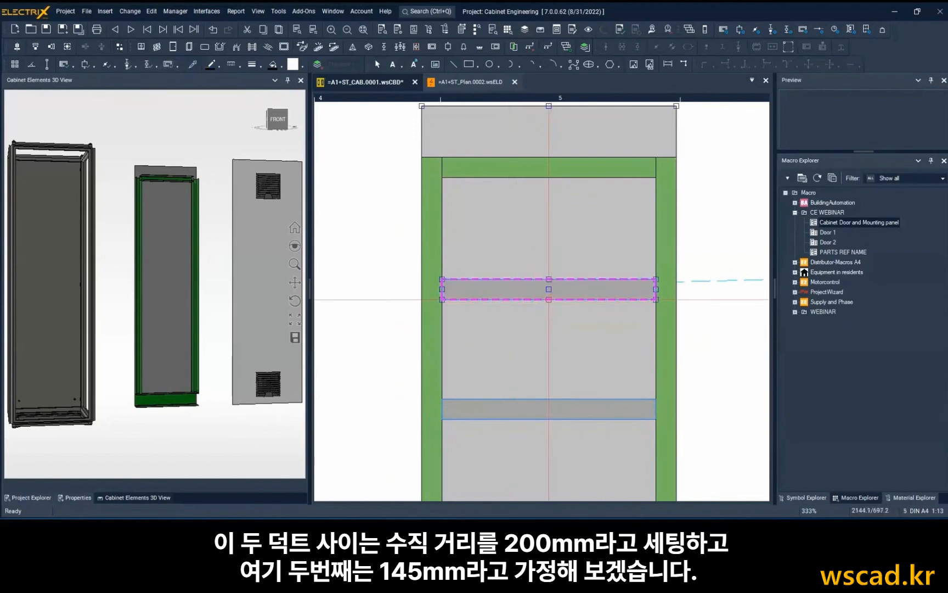
left_click(549, 297)
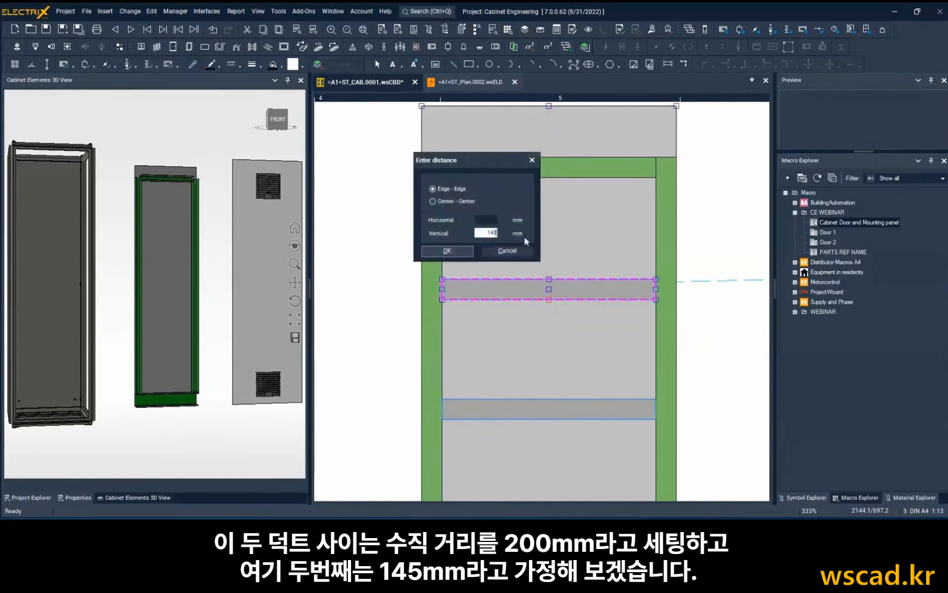
left_click(448, 250)
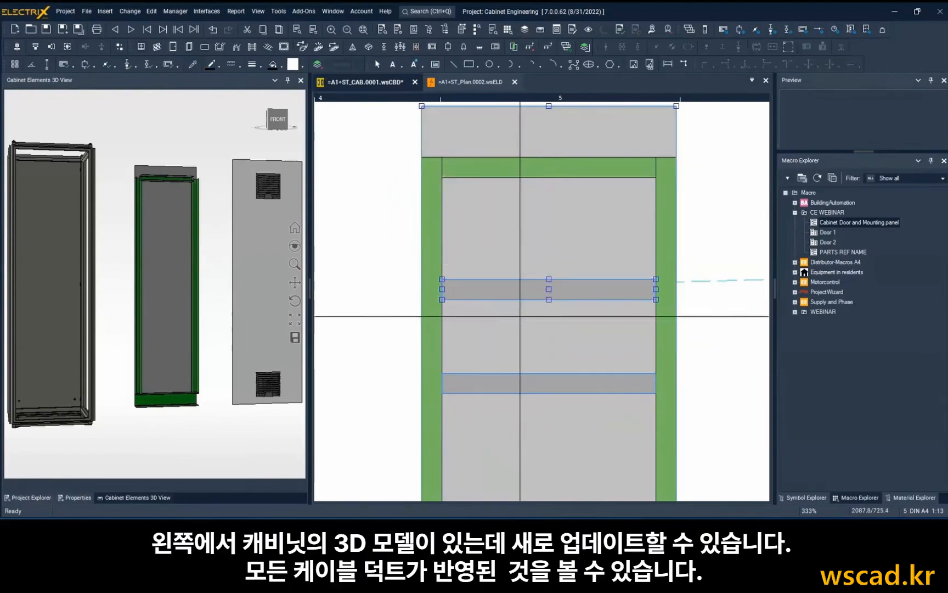
Refresh the cabinet 3D view with the current horizontal cable duct layout on the mounting plate.
scroll(520, 269, "down", 2)
middle_click_drag(520, 269, 523, 256)
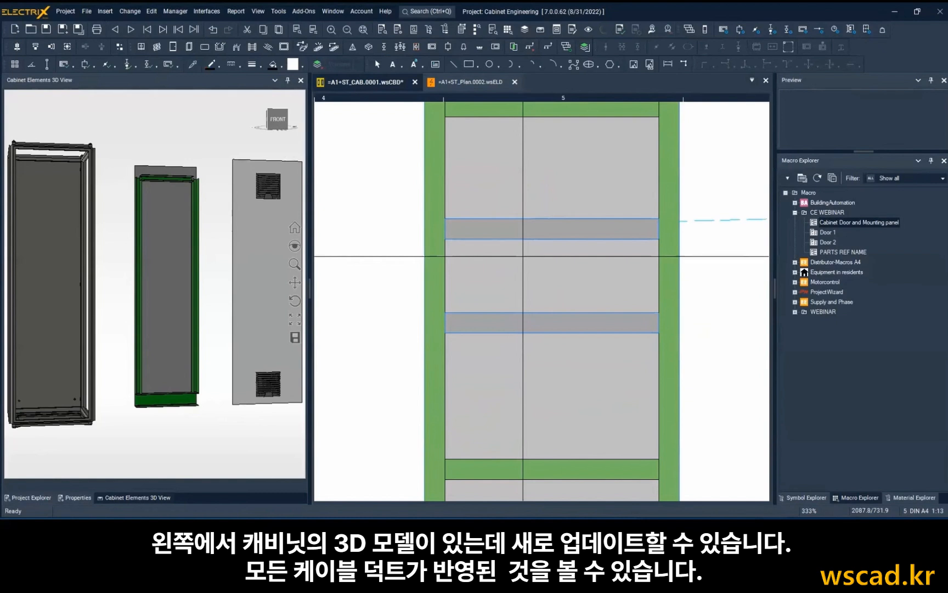
left_click(298, 229)
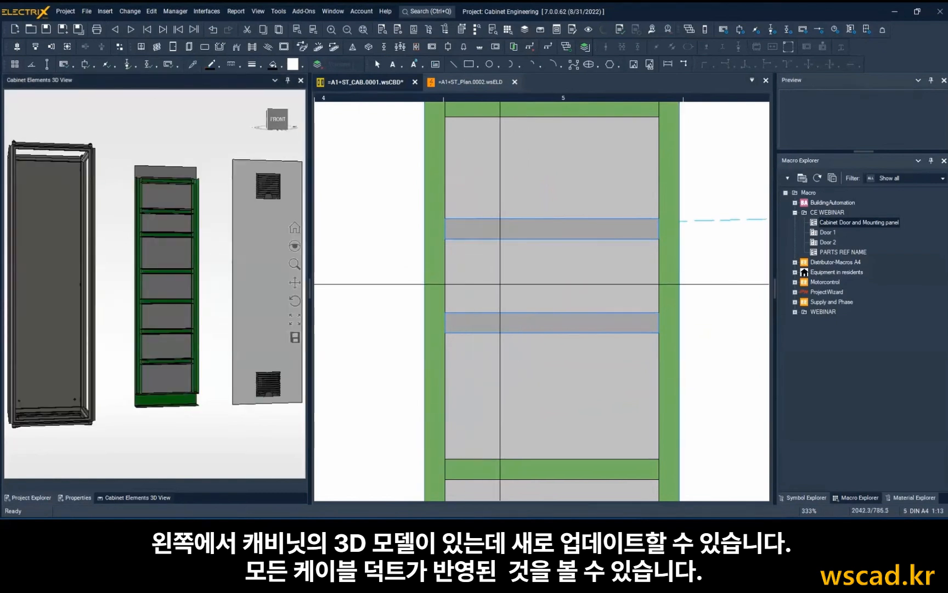
scroll(500, 284, "down", 1)
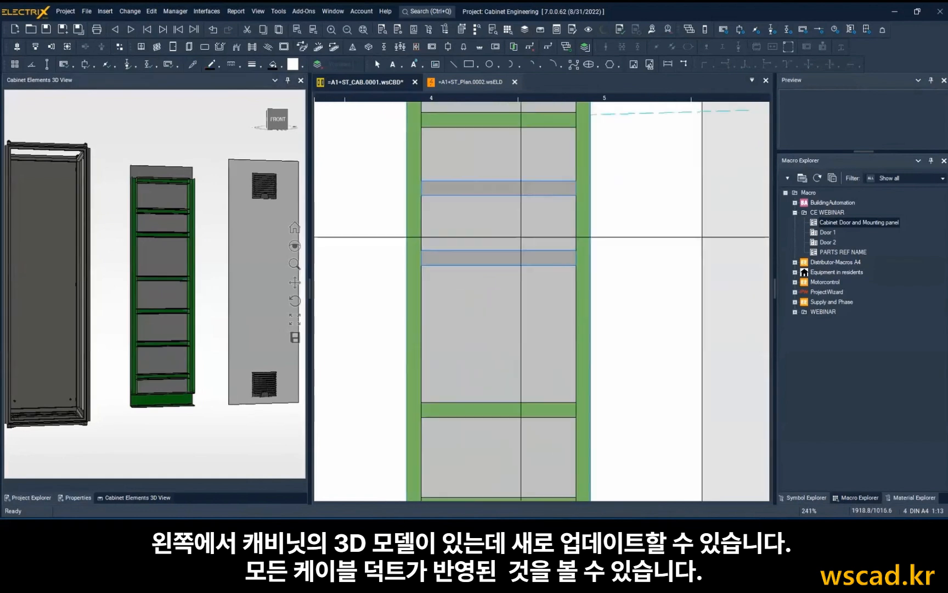
Set the vertical edge-to-edge distance between the fourth and fifth horizontal ducts to 460 mm.
scroll(516, 291, "down", 1)
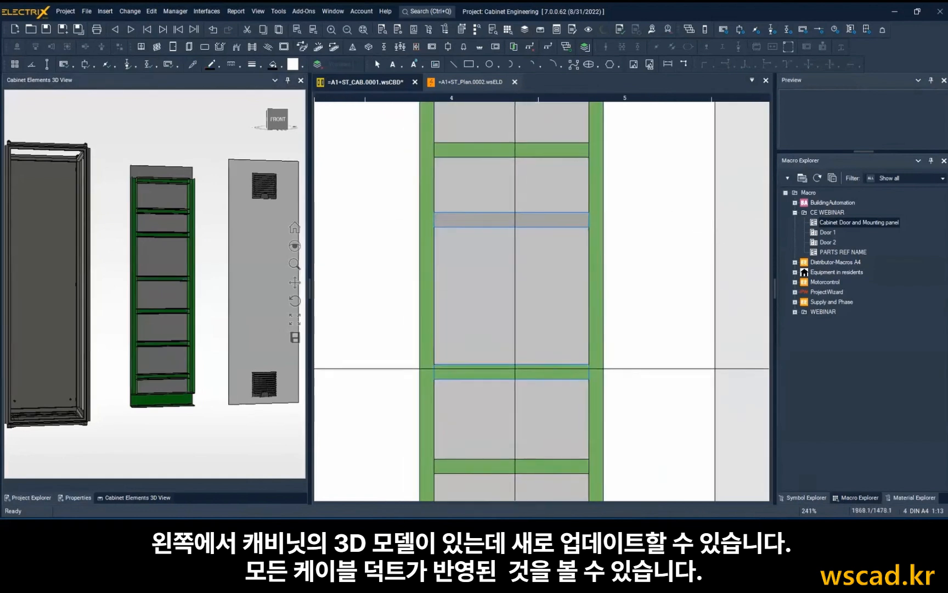
left_click(518, 369, "ctrl")
left_click(120, 47)
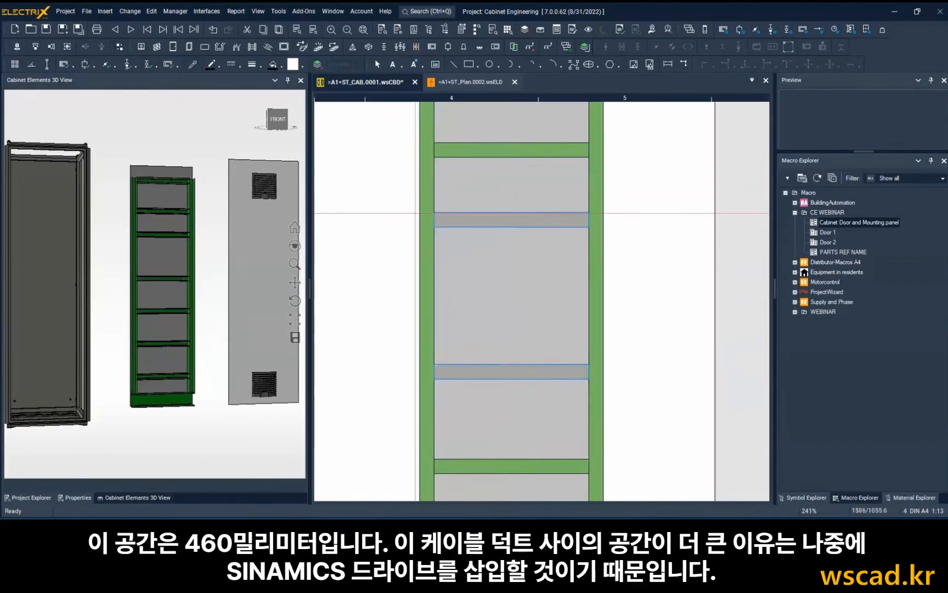
left_click(512, 227)
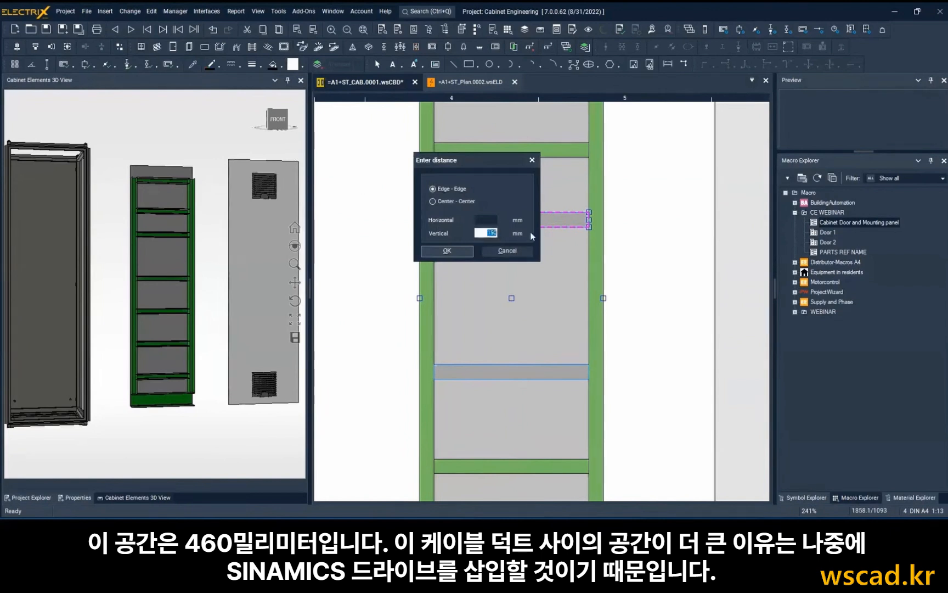
type("460")
left_click(440, 251)
Set the vertical edge-to-edge distance between the fifth and sixth horizontal ducts to 200 mm.
scroll(515, 251, "down", 5)
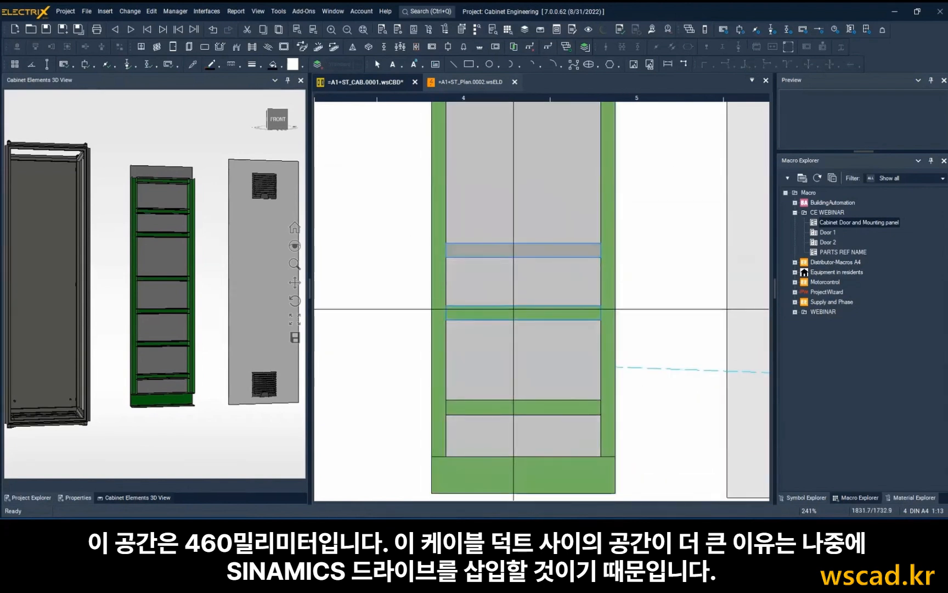
left_click(513, 309)
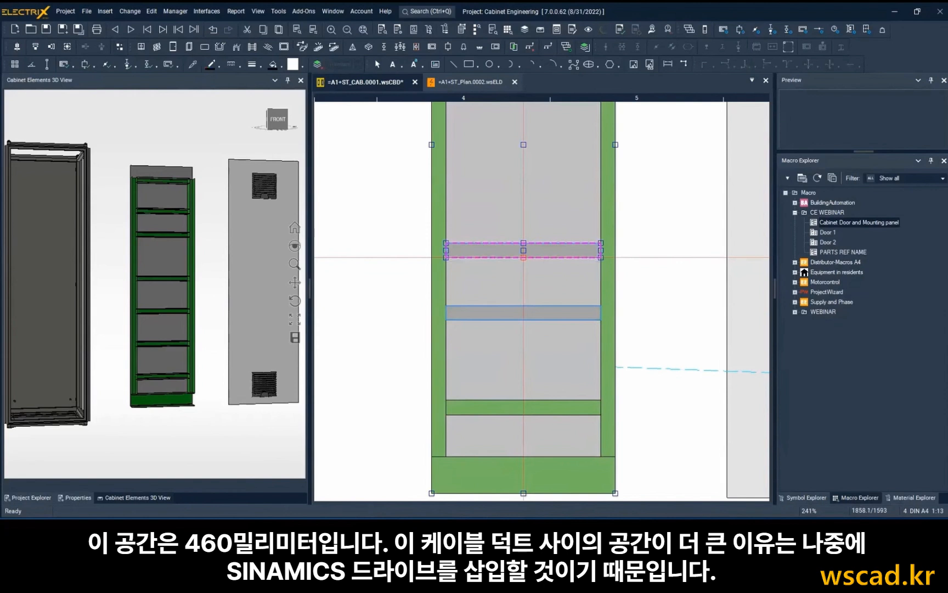
left_click(524, 258)
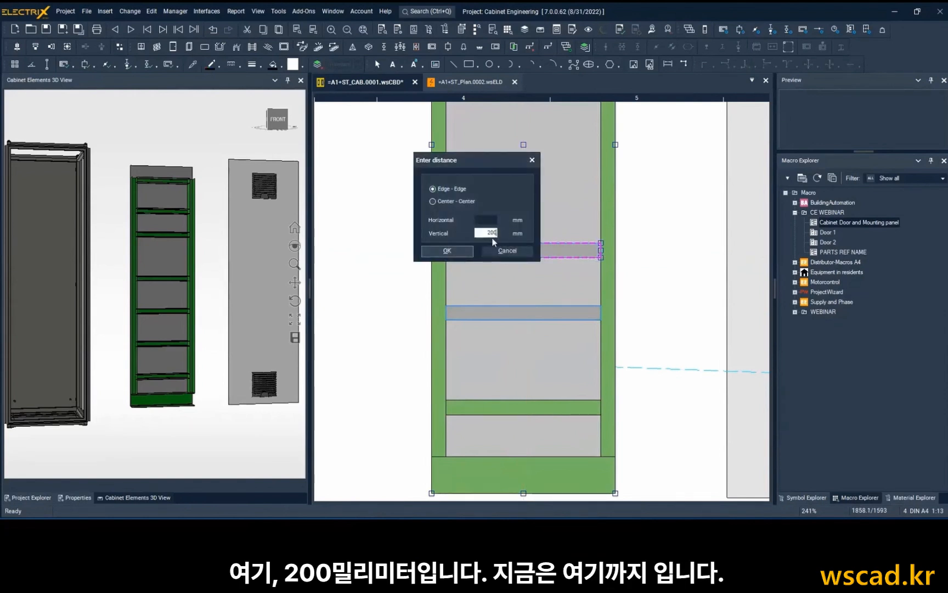
left_click(461, 254)
Add an associative vertical dimension for the gap between the first and second horizontal ducts, placed just left of the mounting plate.
scroll(534, 282, "down", 3)
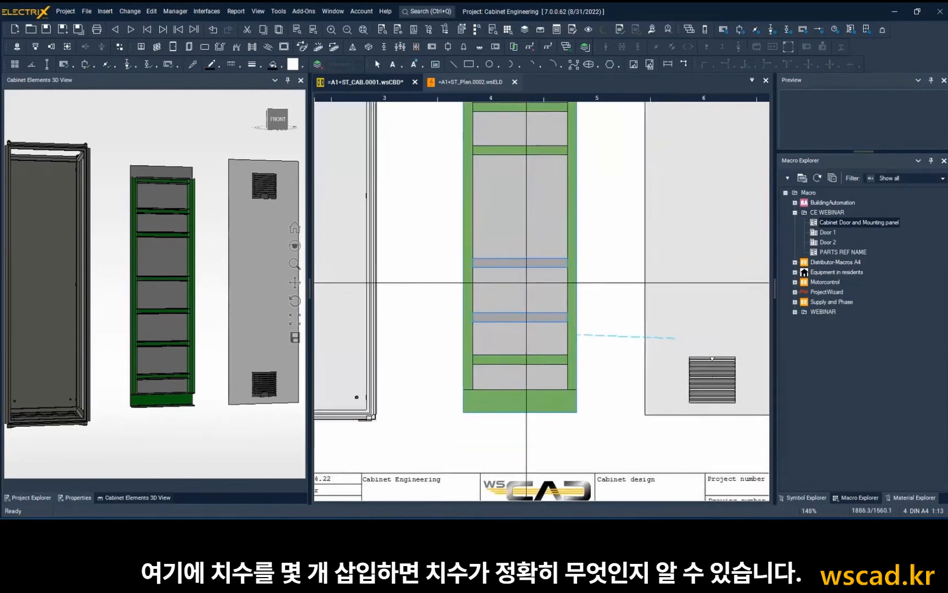
middle_click_drag(453, 251, 485, 300)
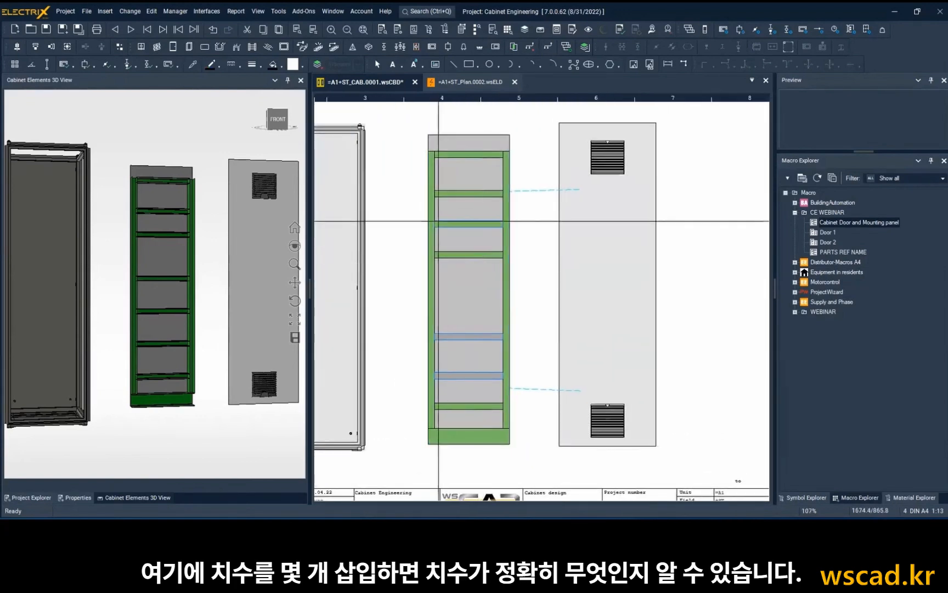
left_click(110, 14)
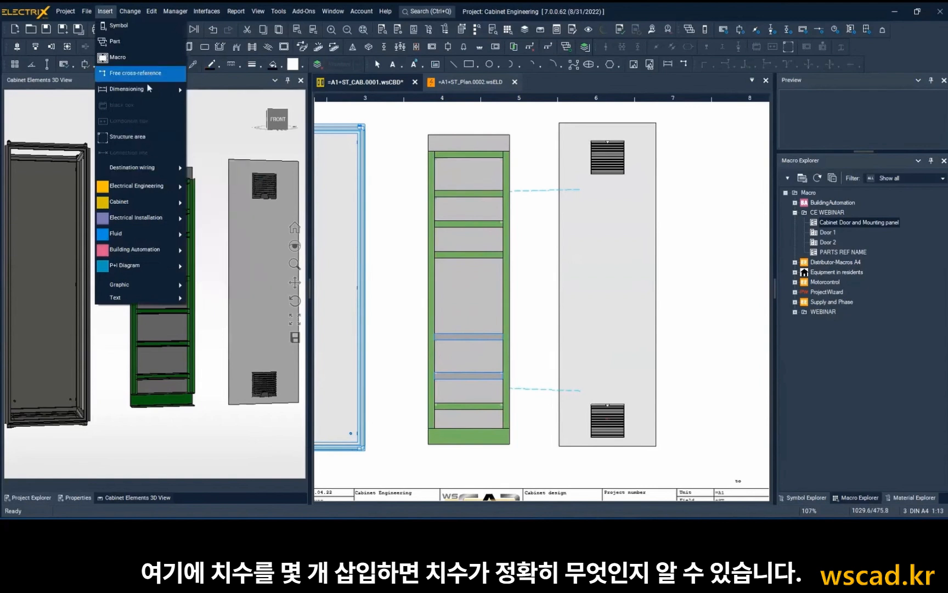
mouse_move(149, 89)
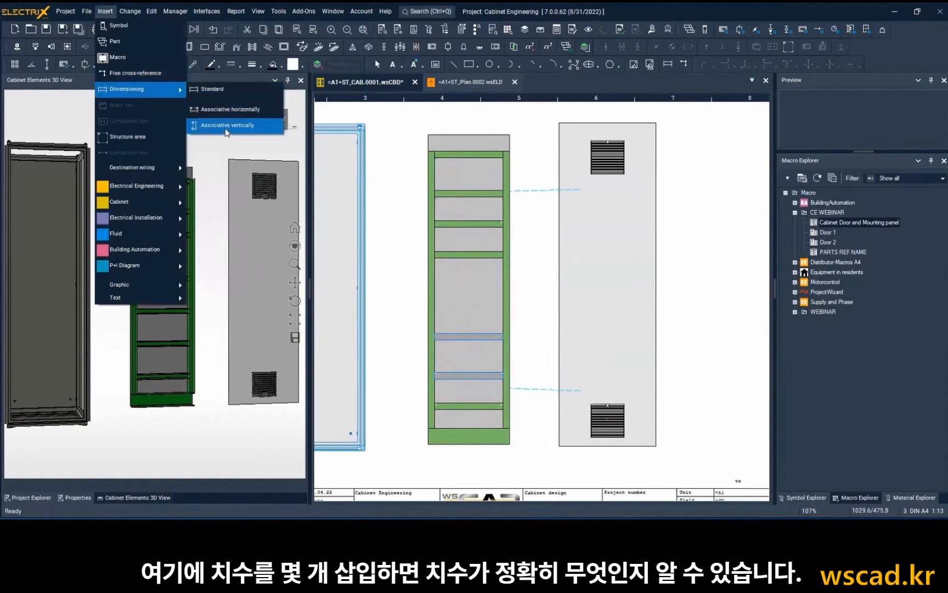
left_click(226, 129)
scroll(466, 157, "up", 5)
left_click(395, 159)
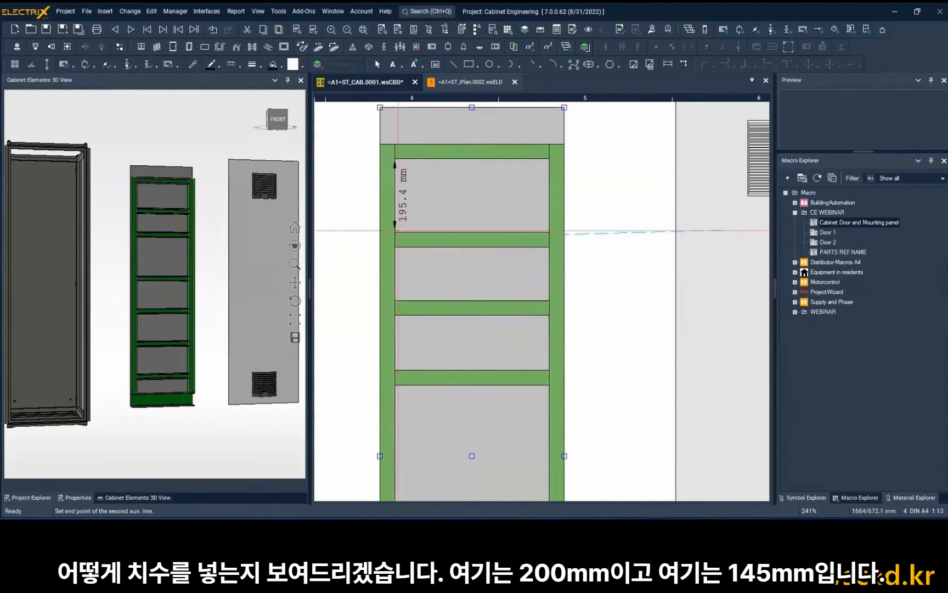
left_click(396, 231)
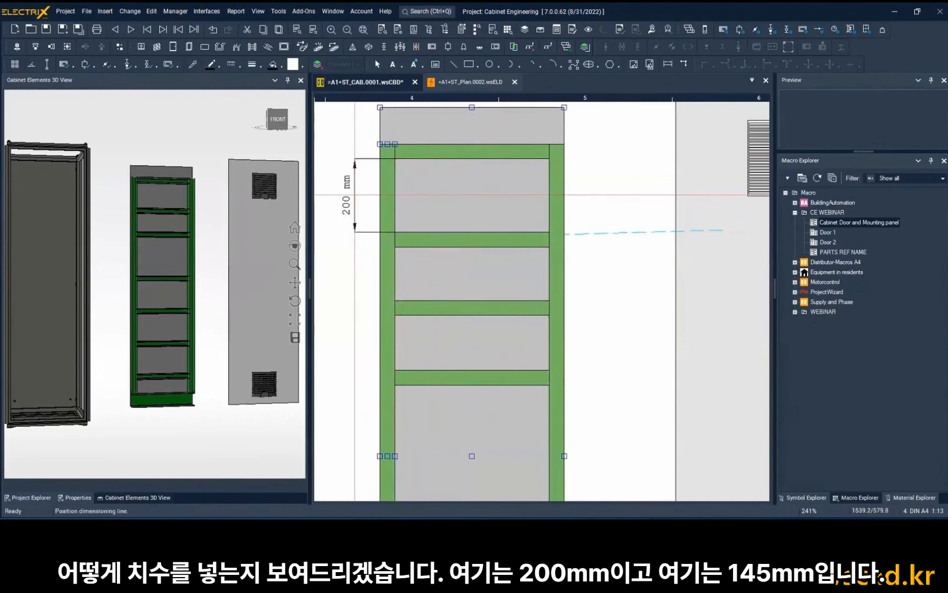
left_click(356, 195)
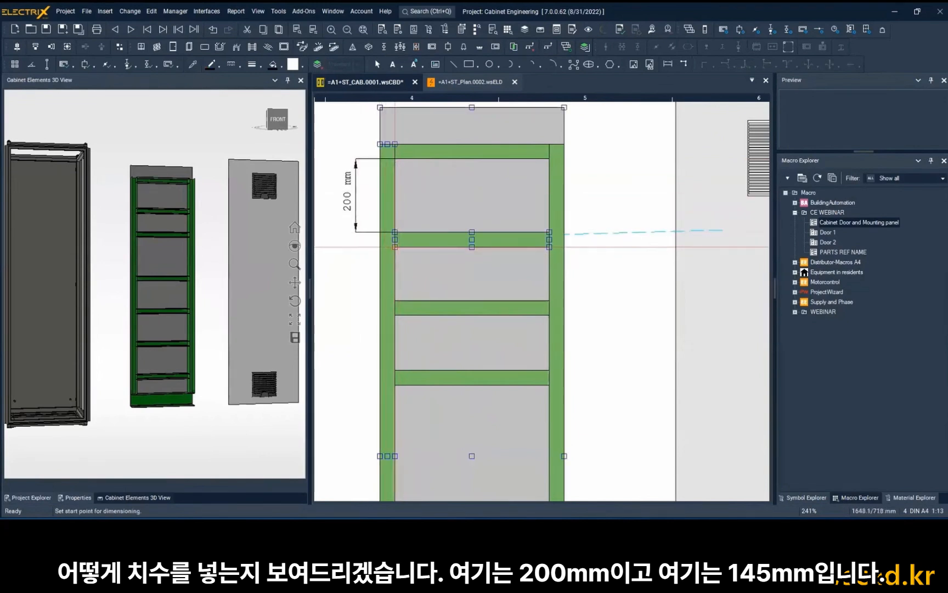
Dimension the vertical gap between the second and third horizontal ducts, lined up with the dimension above, and end dimensioning.
left_click(396, 246)
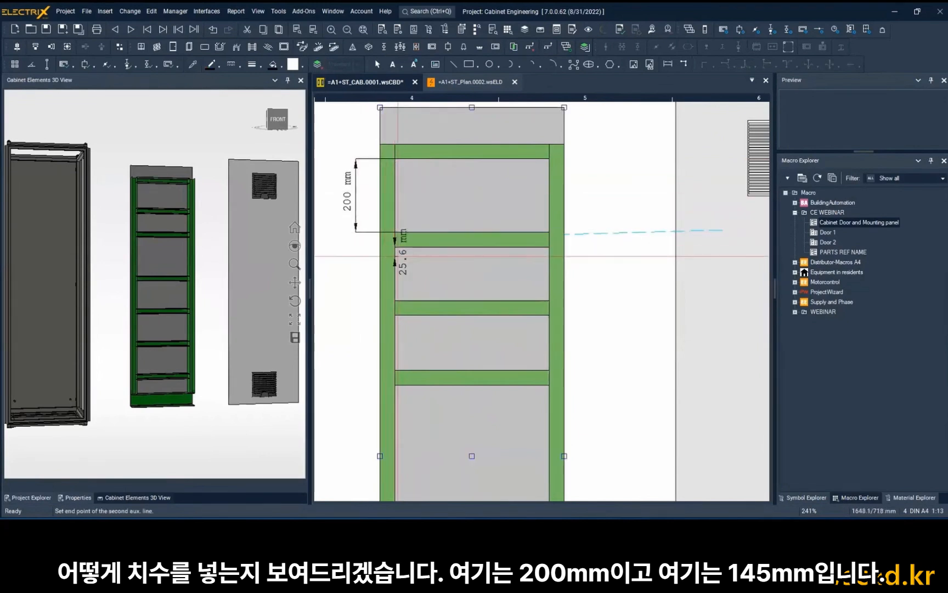
left_click(395, 301)
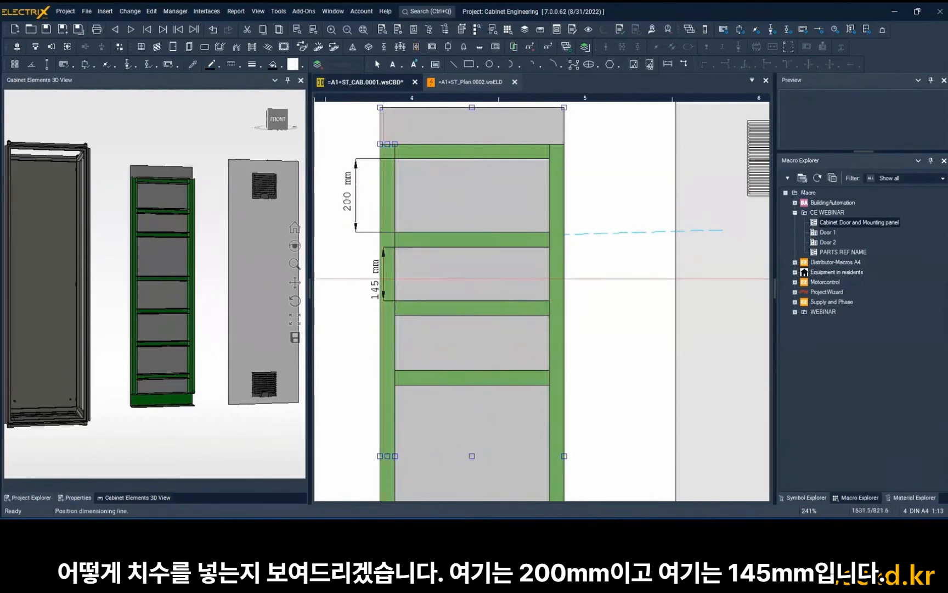
left_click(356, 264)
scroll(432, 254, "down", 3)
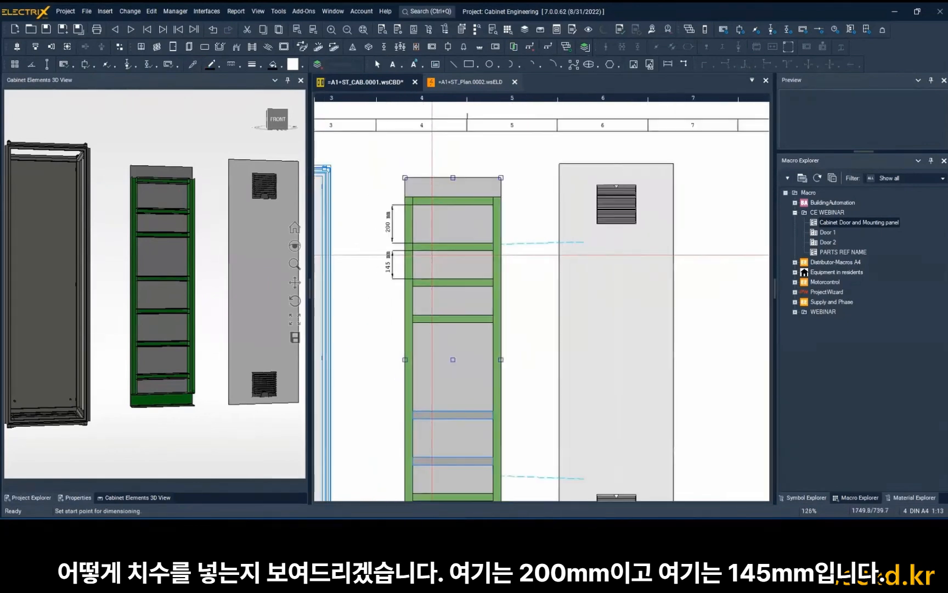
key("Escape")
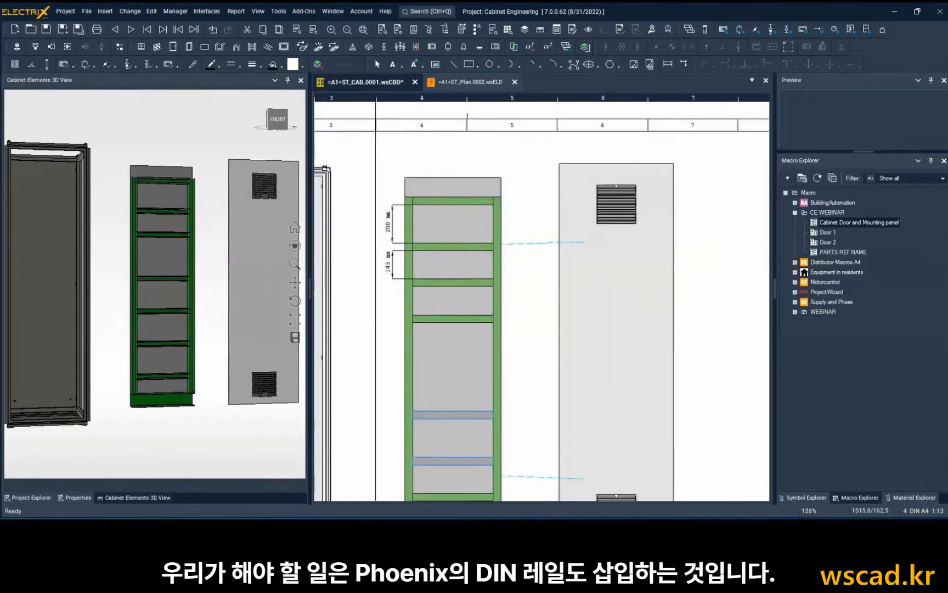
Manually draw a Phoenix 0801733 DIN rail between the first and second horizontal ducts, spanning from one vertical duct to the other.
left_click(221, 49)
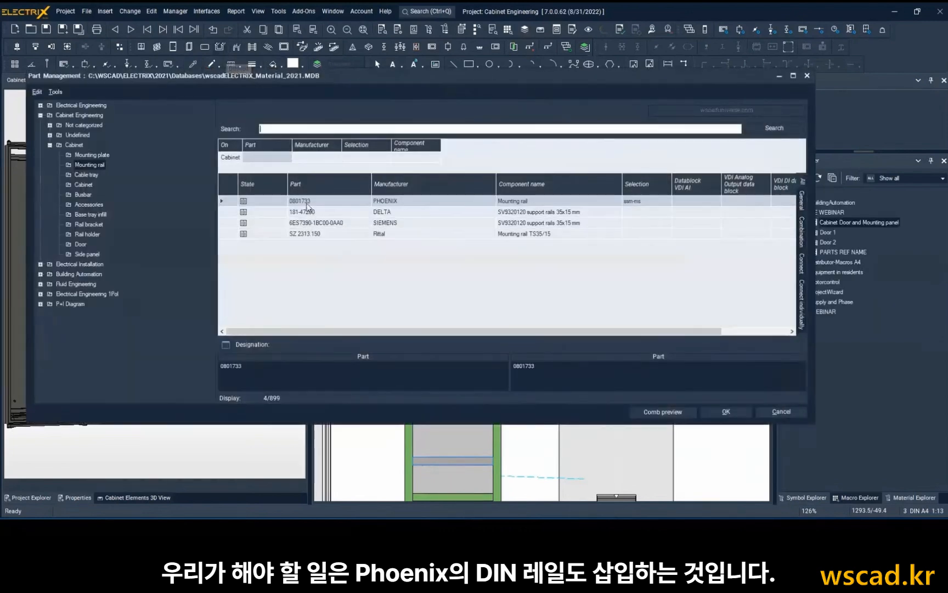
double_click(307, 202)
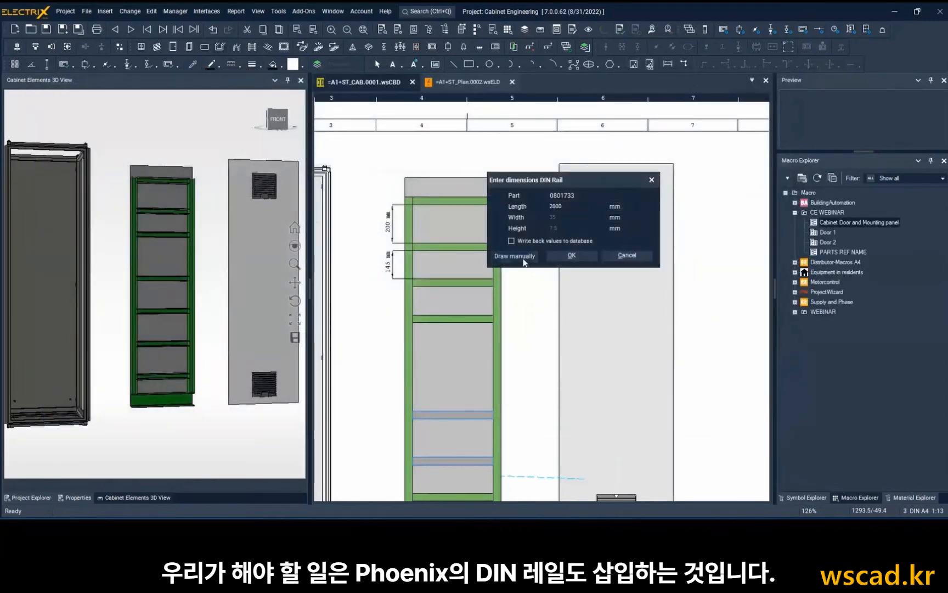
left_click(523, 259)
scroll(473, 217, "up", 3)
left_click(358, 233)
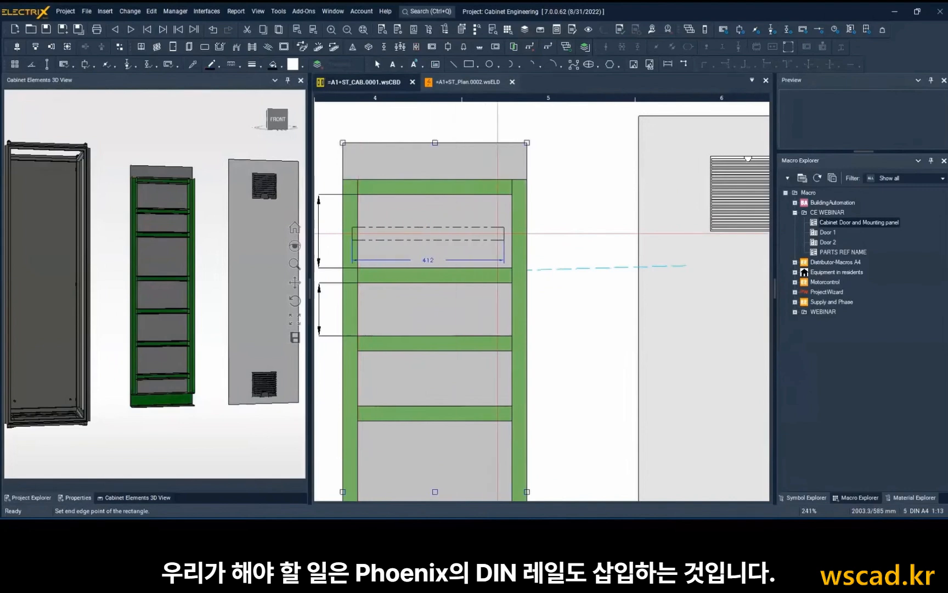
left_click(510, 234)
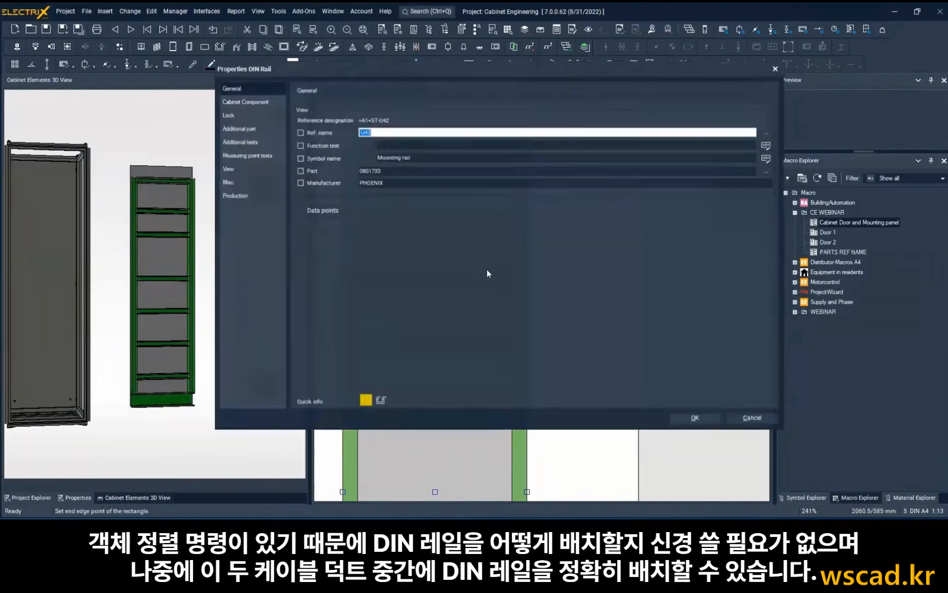
left_click(695, 418)
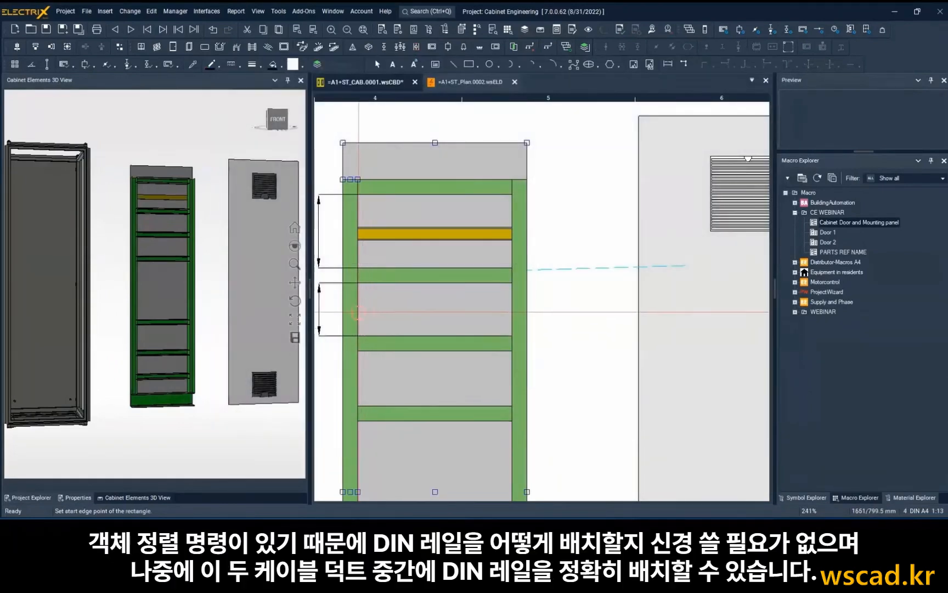
Draw two more Phoenix 0801733 DIN rails across the plate, between the second and third and between the third and fourth horizontal ducts.
left_click(357, 309)
left_click(512, 309)
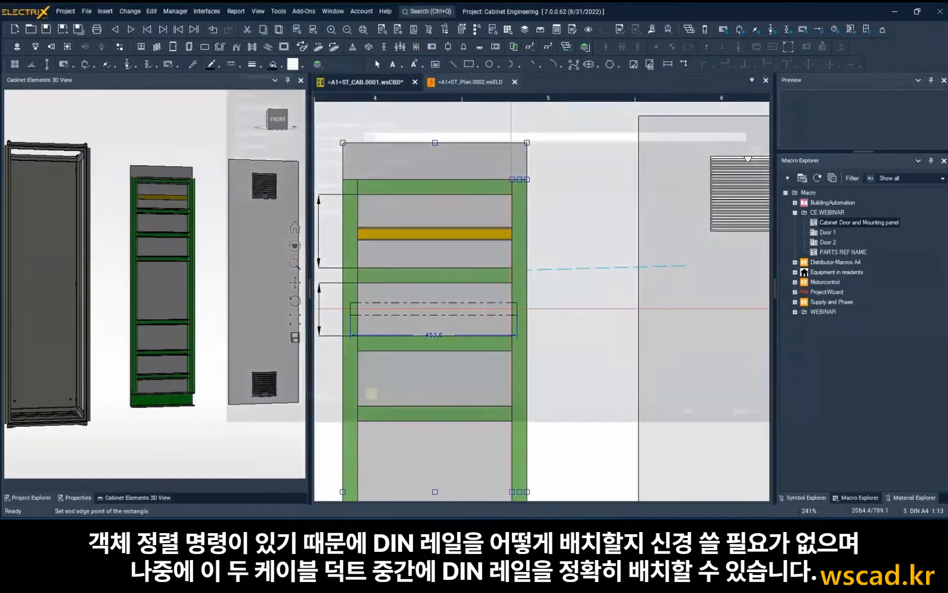
left_click(696, 418)
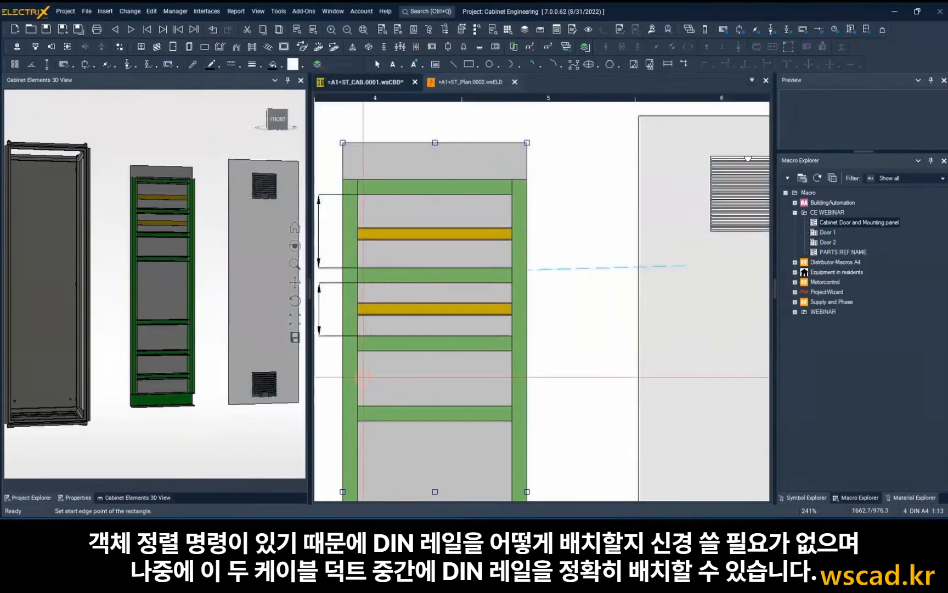
left_click(361, 377)
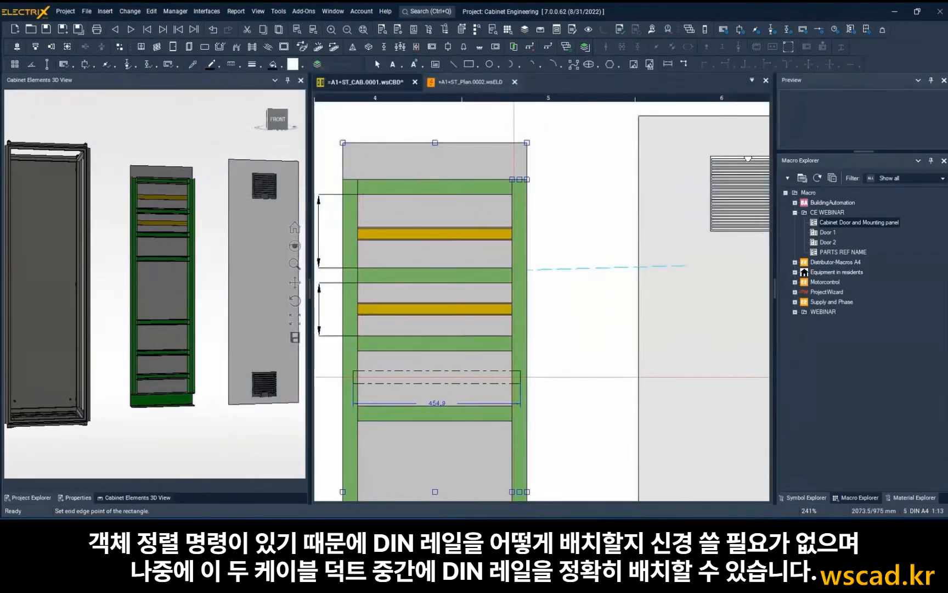
left_click(512, 406)
left_click(693, 415)
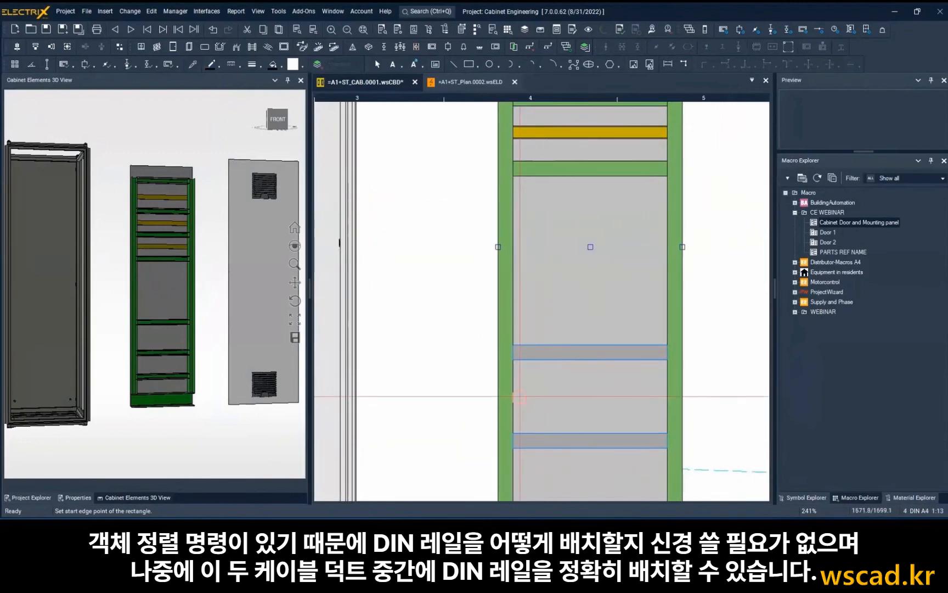
Draw Phoenix 0801733 DIN rails between the fifth and sixth and between the sixth and seventh horizontal ducts, skipping the large gap.
left_click(517, 394)
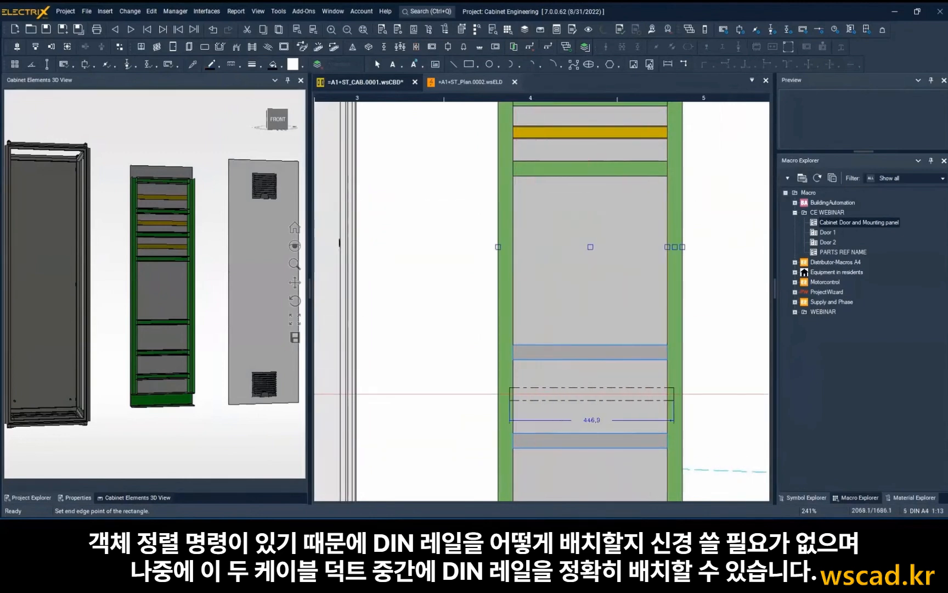
left_click(671, 394)
left_click(692, 415)
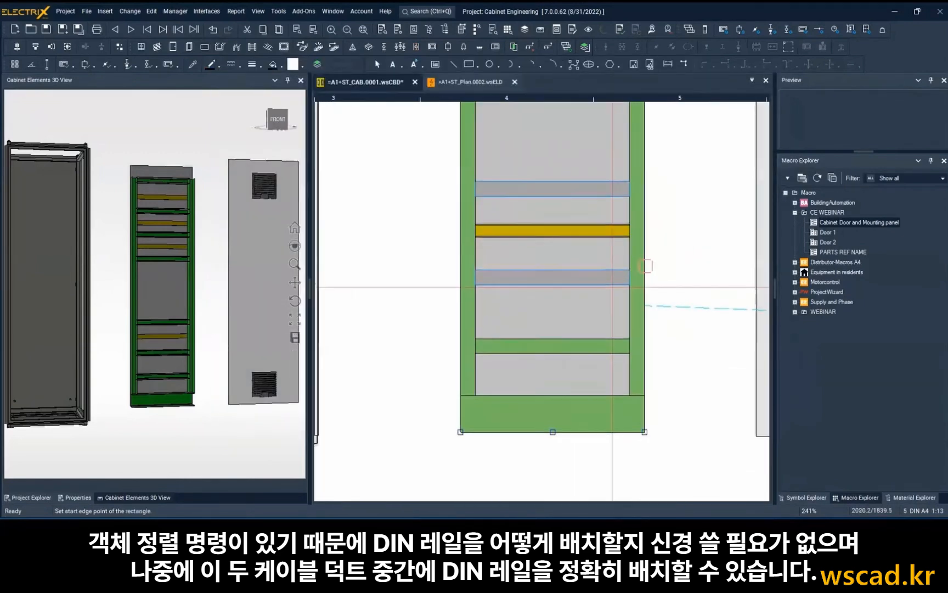
middle_click_drag(613, 288, 612, 278)
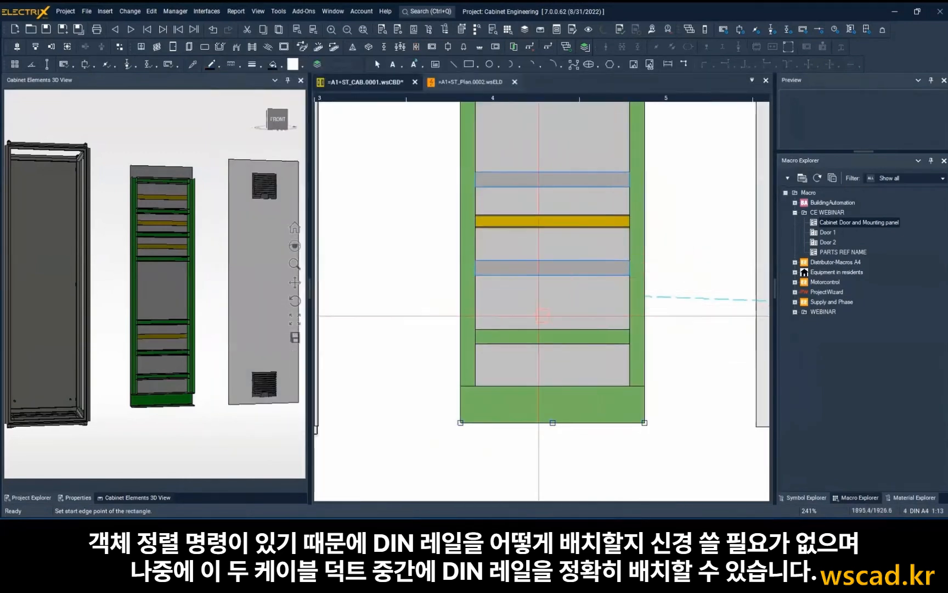
left_click(479, 299)
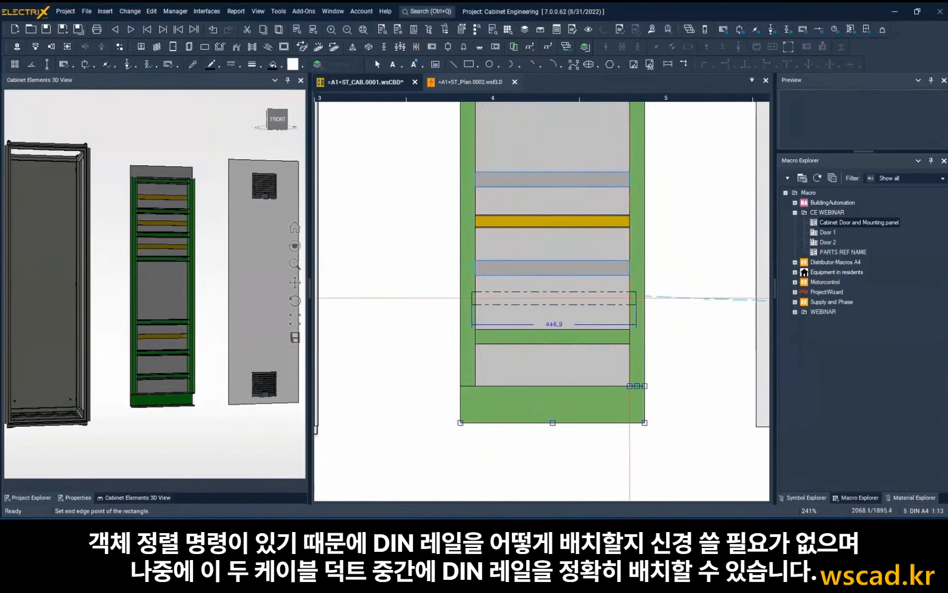
left_click(630, 298)
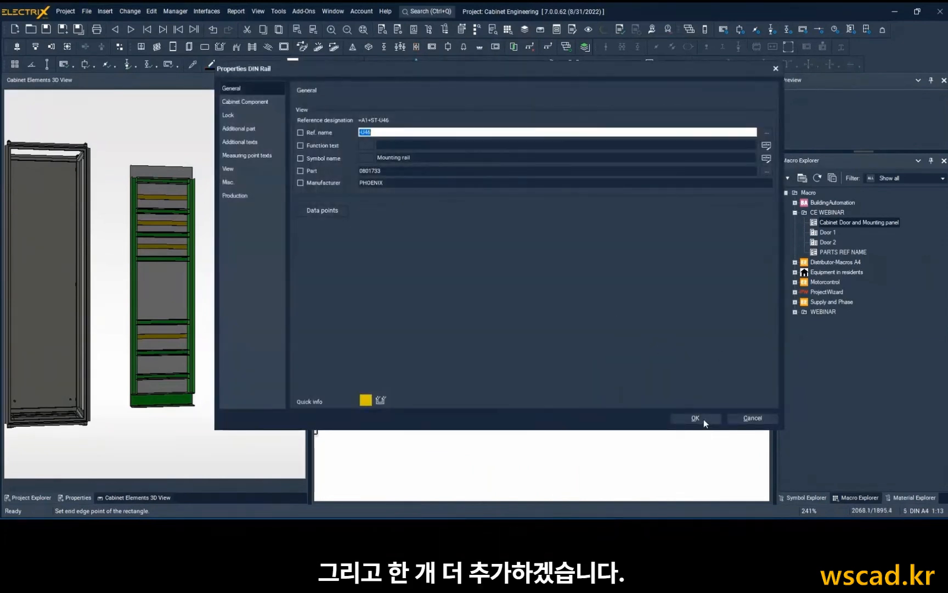
left_click(695, 419)
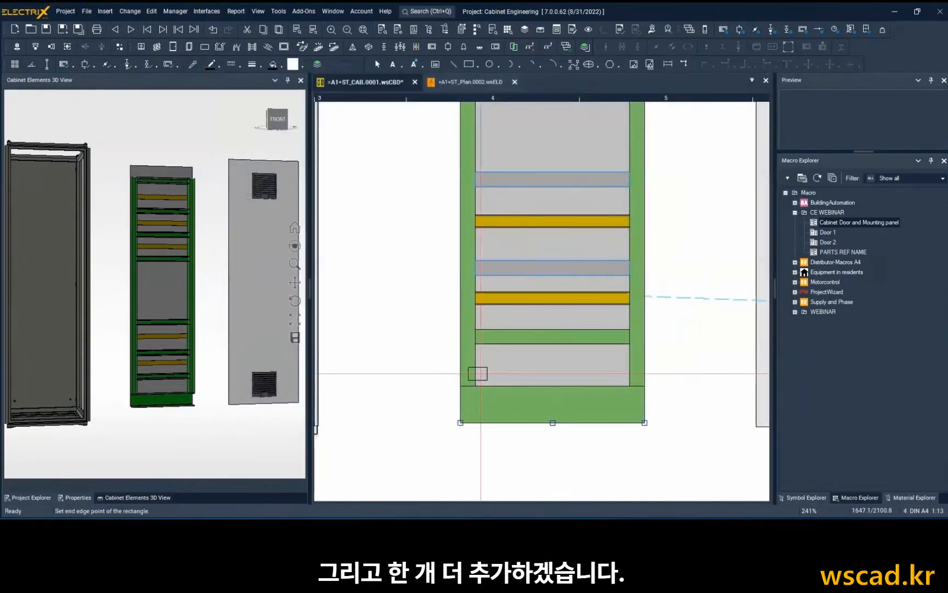
Draw another Phoenix 0801733 DIN rail between the seventh horizontal duct and the wide bottom duct.
left_click(478, 374)
left_click(631, 373)
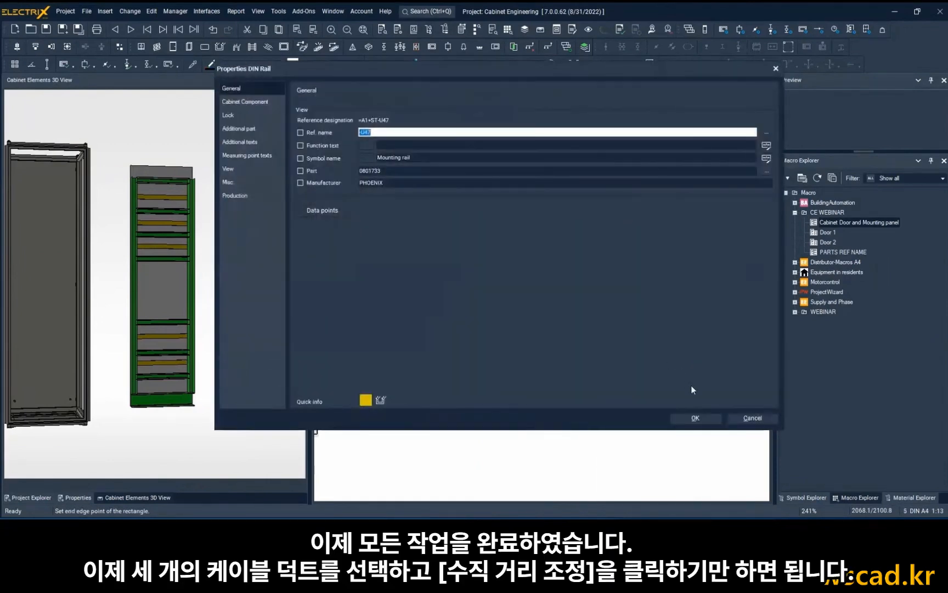
left_click(696, 418)
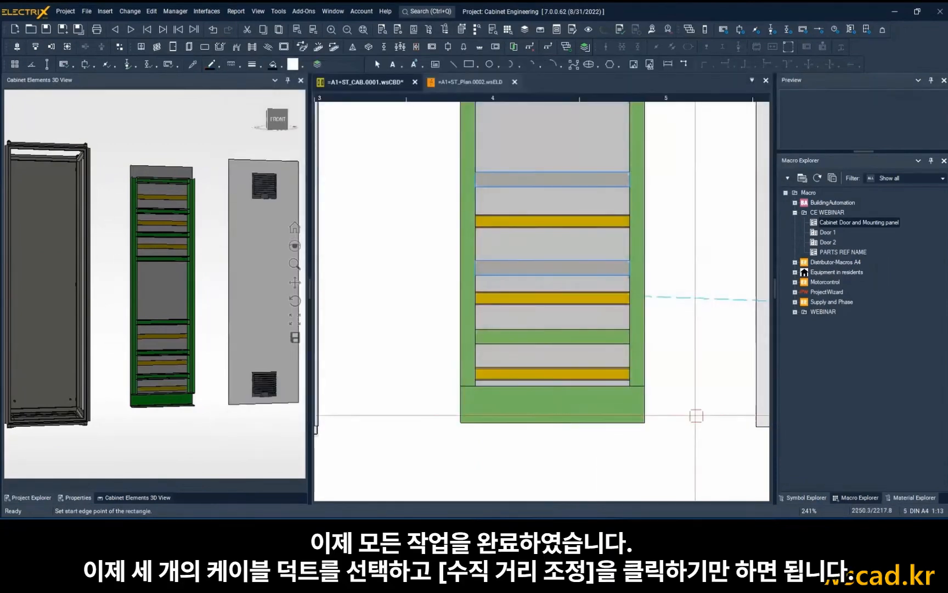
Try to even out the vertical distance between the seventh horizontal duct, the lowest DIN rail and the wide bottom duct.
left_click(560, 338)
left_click(555, 374, "ctrl")
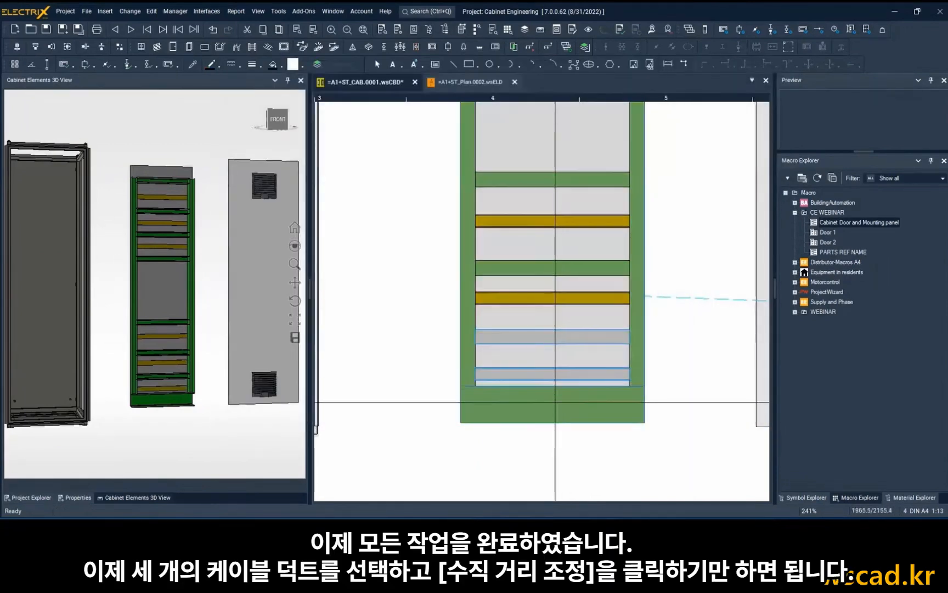
left_click(554, 404, "ctrl")
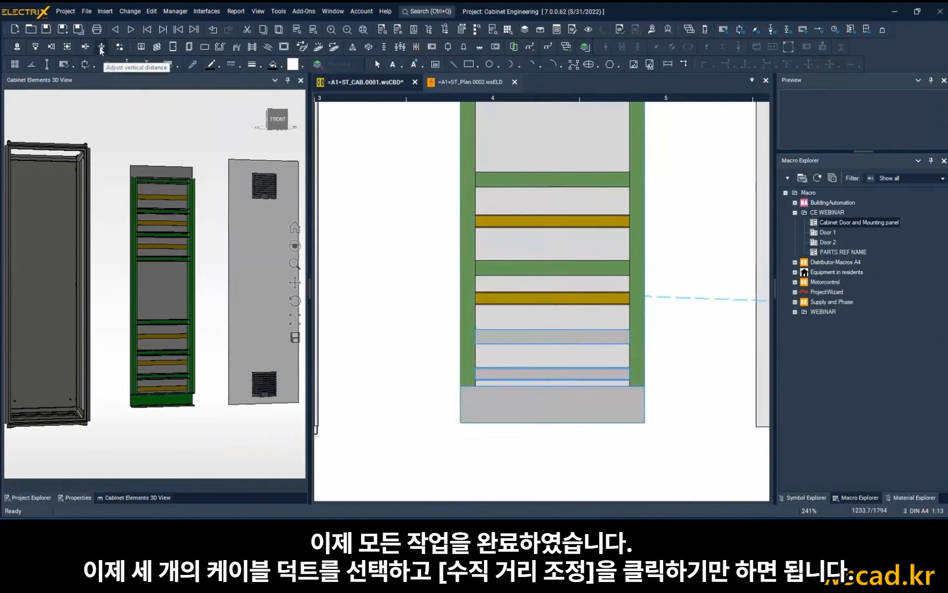
left_click(99, 48)
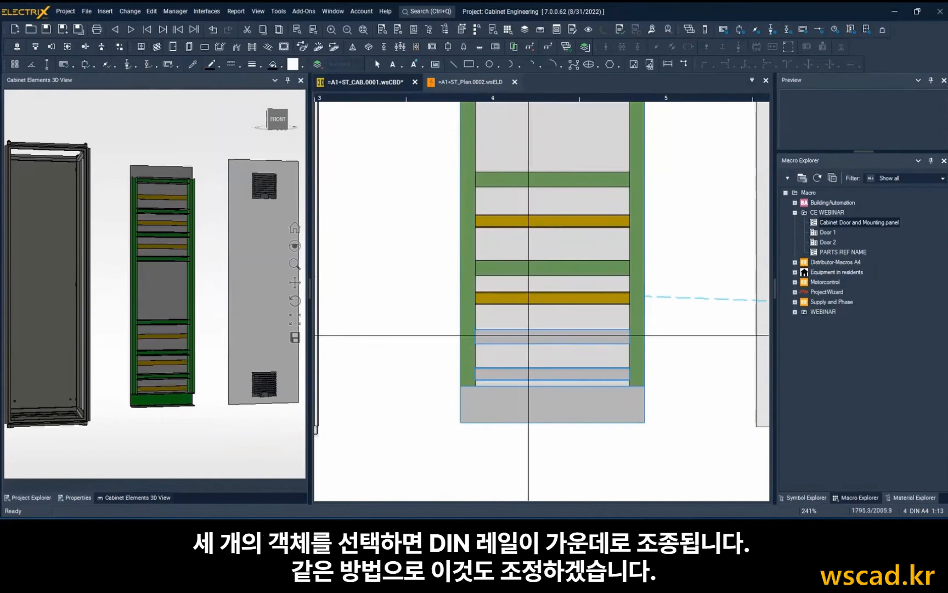
left_click(442, 338)
scroll(421, 335, "down", 1)
scroll(432, 334, "up", 1)
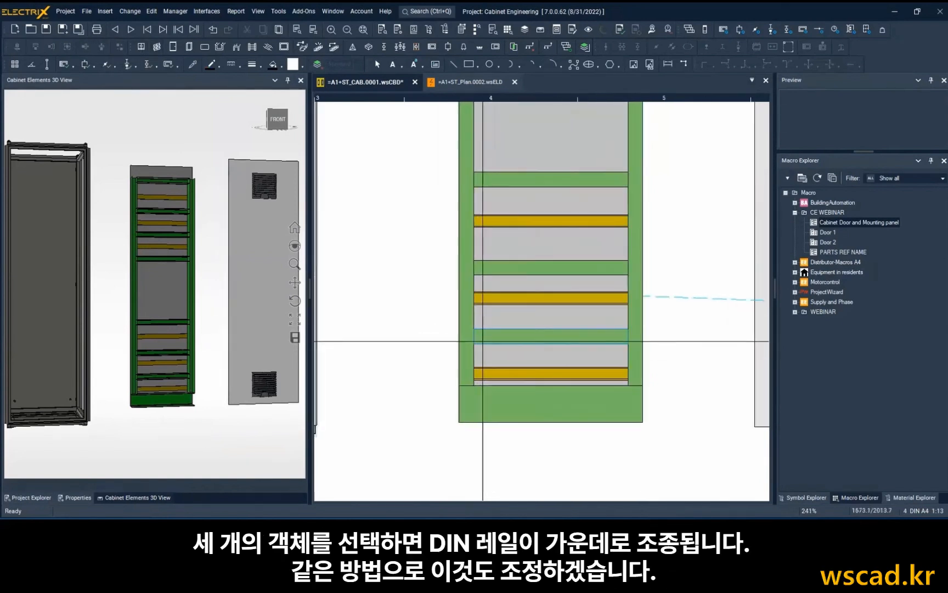
Centre the lowest DIN rail between the seventh horizontal duct and the wide bottom duct using Adjust vertical distance.
left_click(489, 336)
left_click(524, 374, "ctrl")
left_click(529, 400, "ctrl")
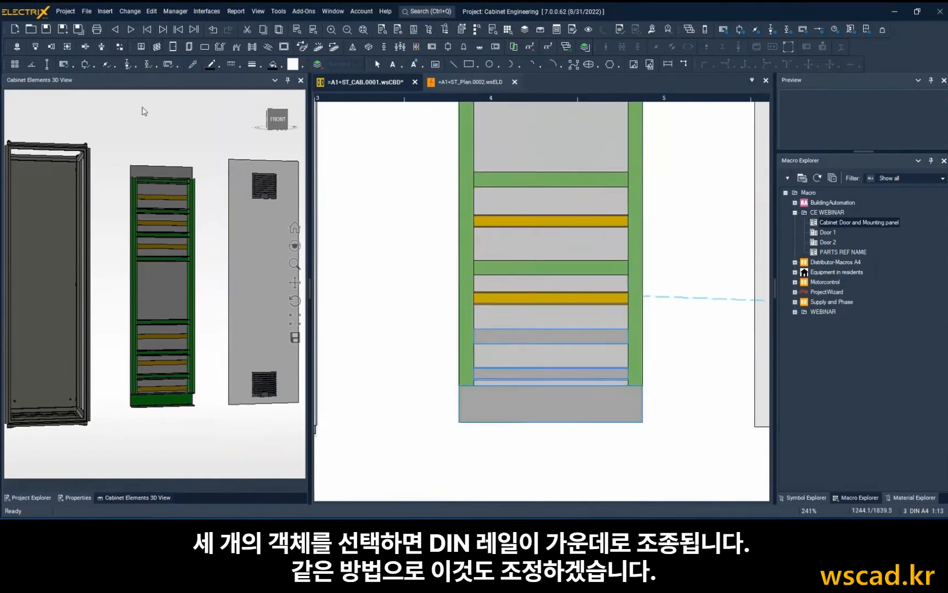
left_click(102, 47)
Centre the DIN rail between the sixth and seventh horizontal ducts by adjusting the vertical distance of the three parts.
scroll(651, 352, "up", 2)
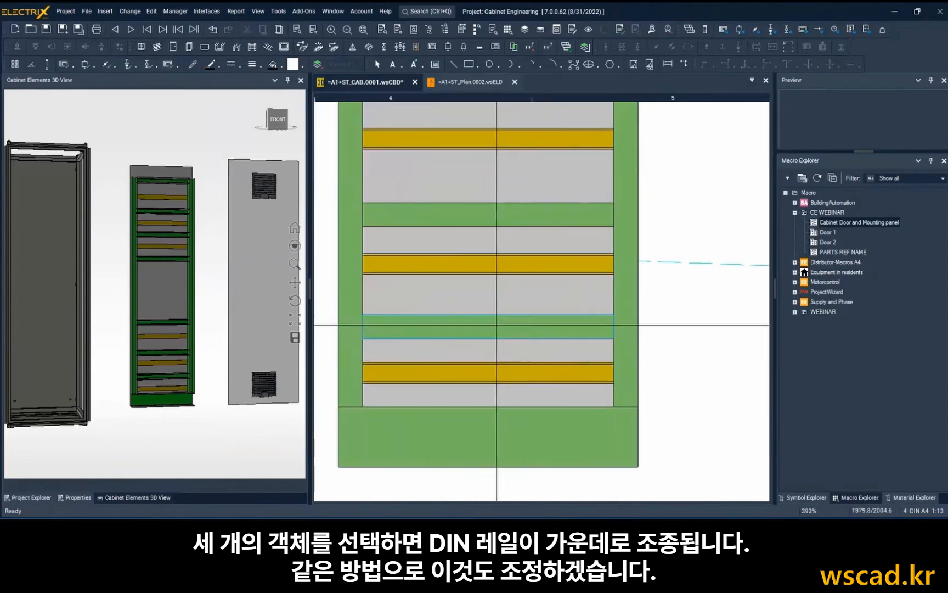
left_click(449, 214)
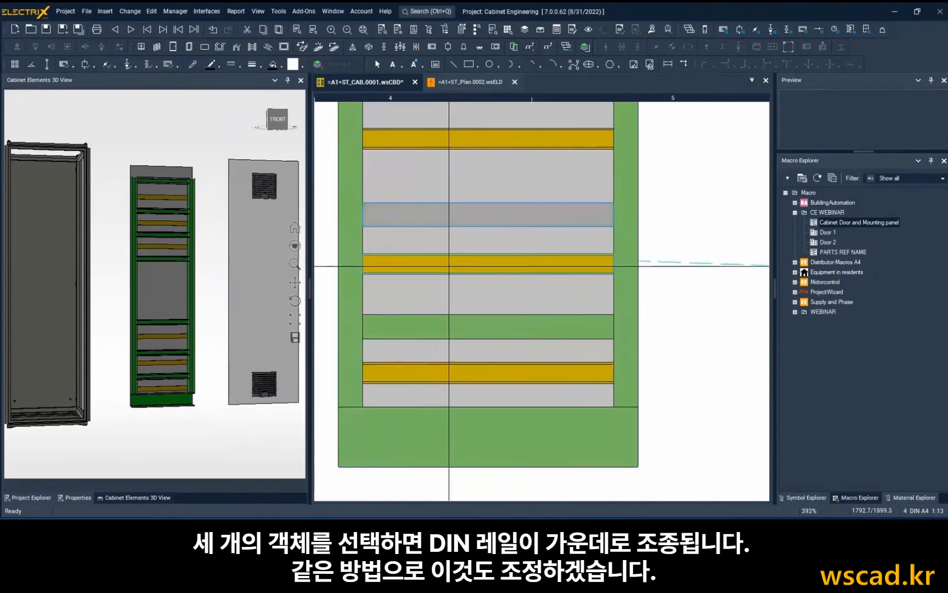
left_click(453, 263, "ctrl")
left_click(455, 326, "ctrl")
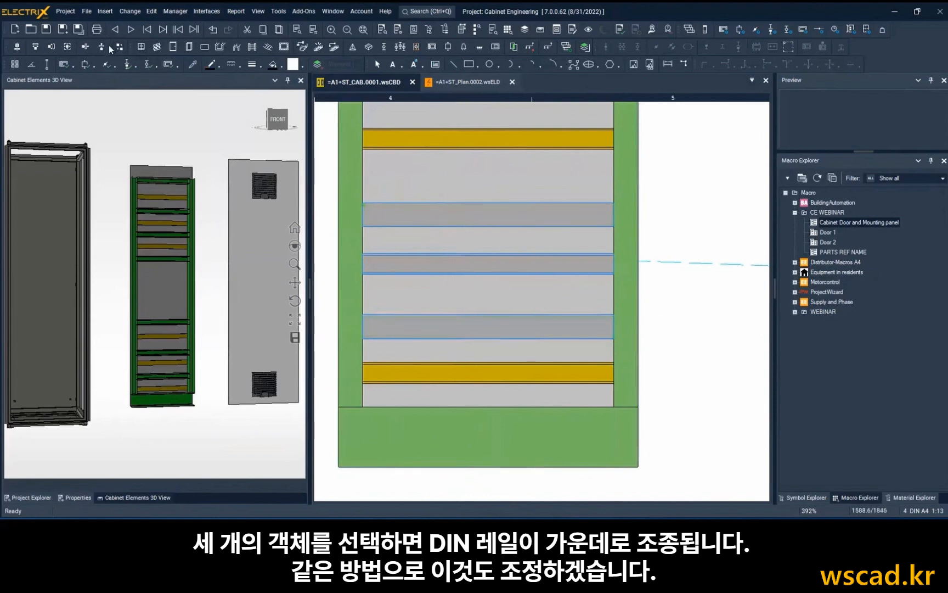
left_click(100, 50)
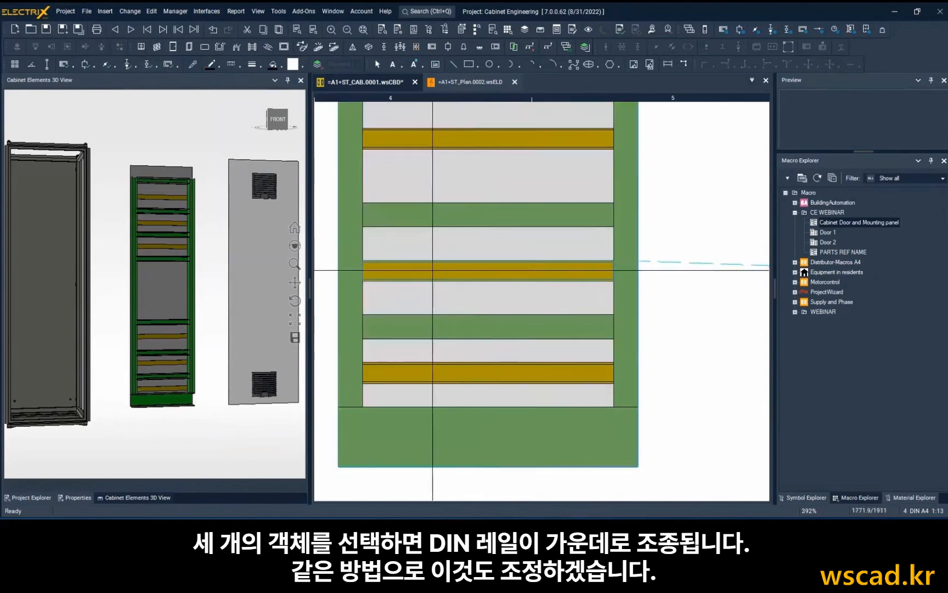
Resize the DIN rail between the sixth and seventh horizontal ducts from its end point, entering a distance of 700.
left_click(429, 268)
right_click(430, 269)
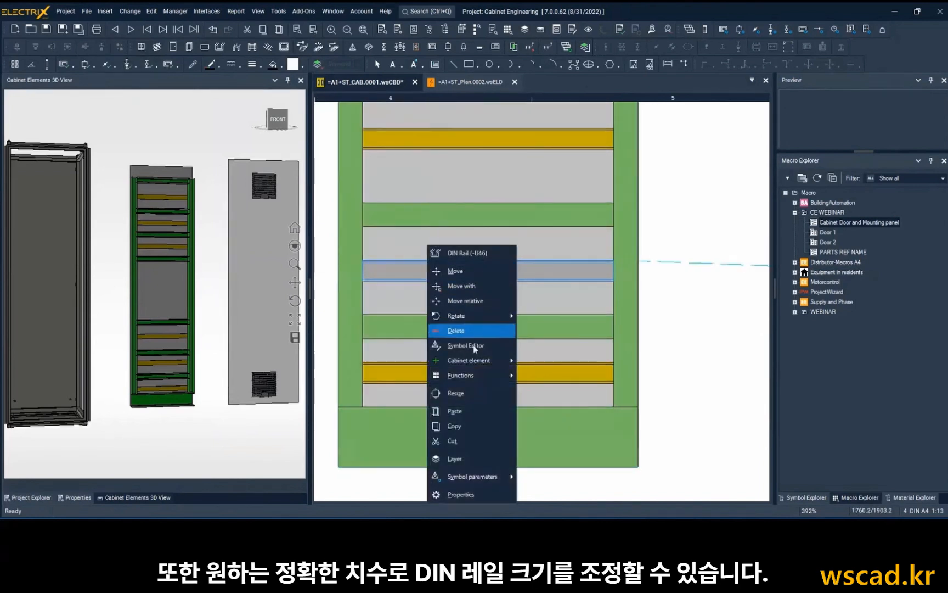
left_click(456, 393)
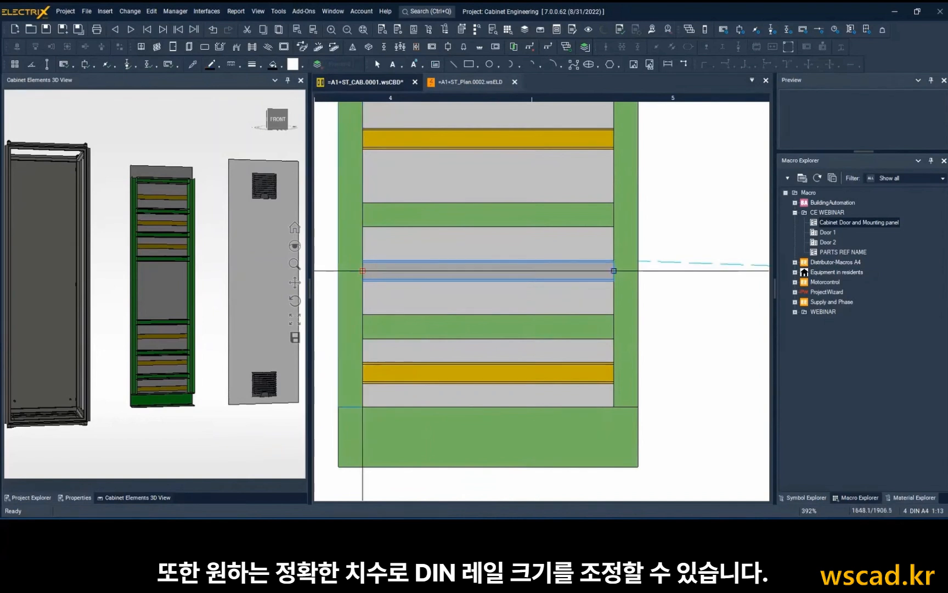
left_click(362, 270)
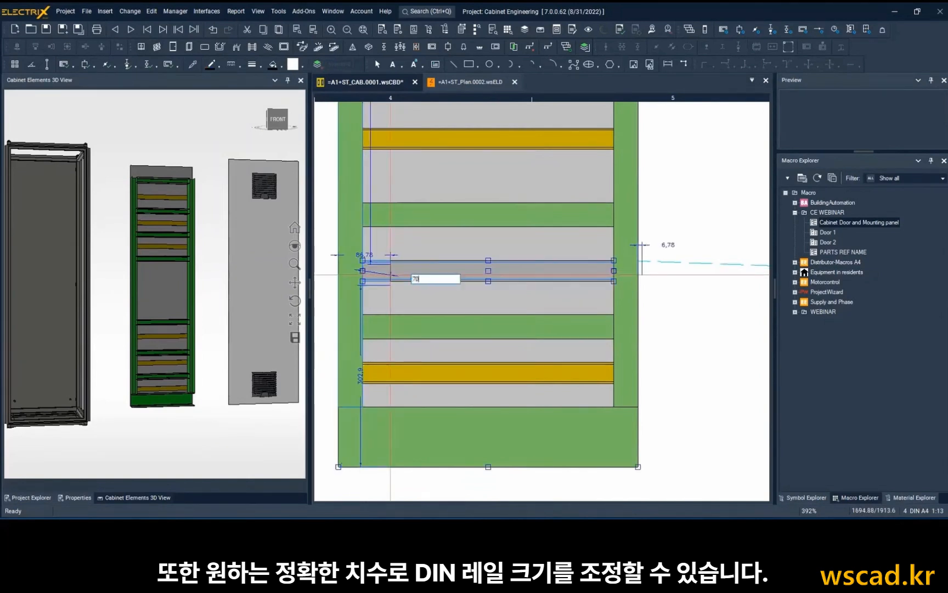
type("700")
key("Return")
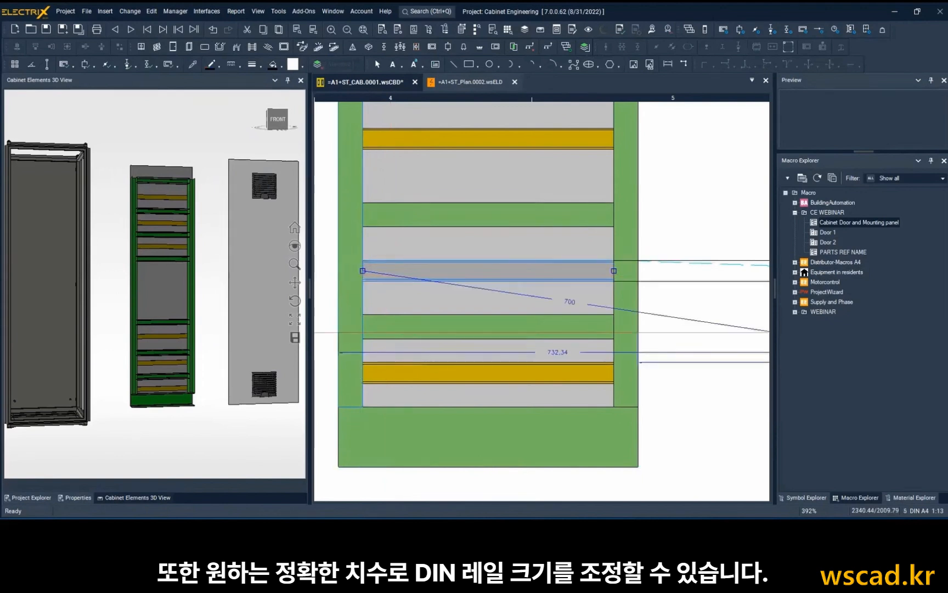
scroll(532, 281, "down", 2)
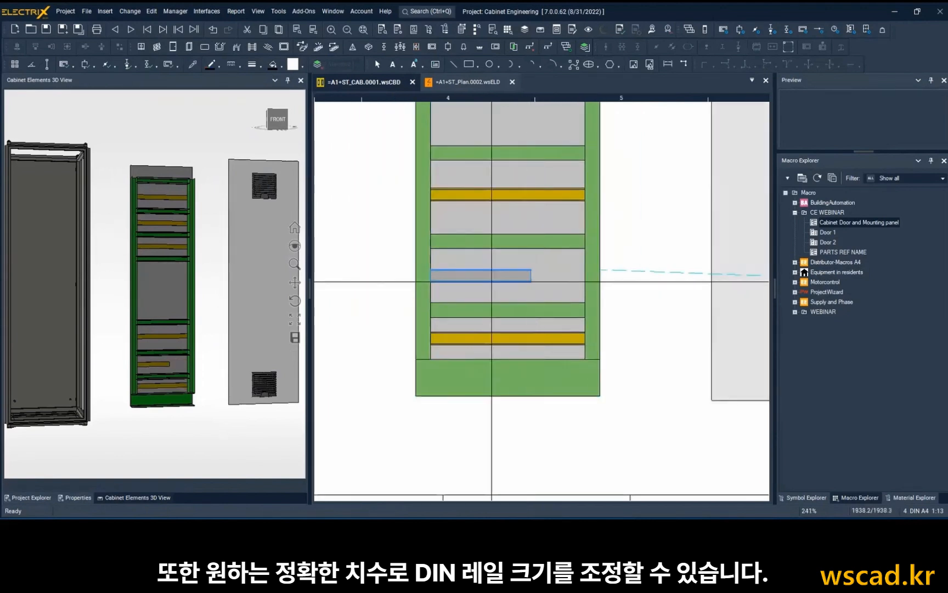
scroll(492, 282, "down", 2)
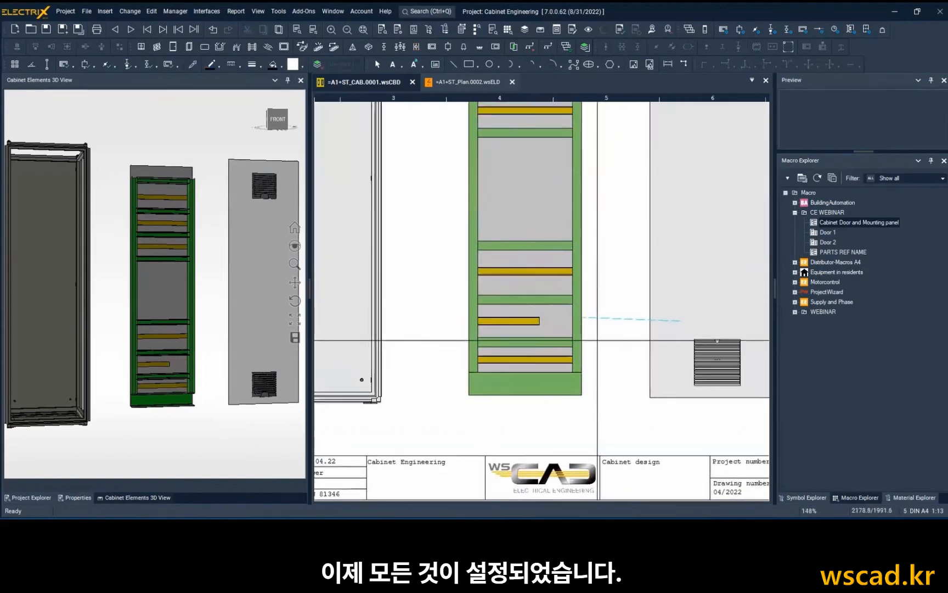
Insert terminal strips =A1+ST-XN, -XPE, -X1, -X2 and -X3 from the project materials together along the lowest DIN rail and check them in 3D.
left_click(901, 498)
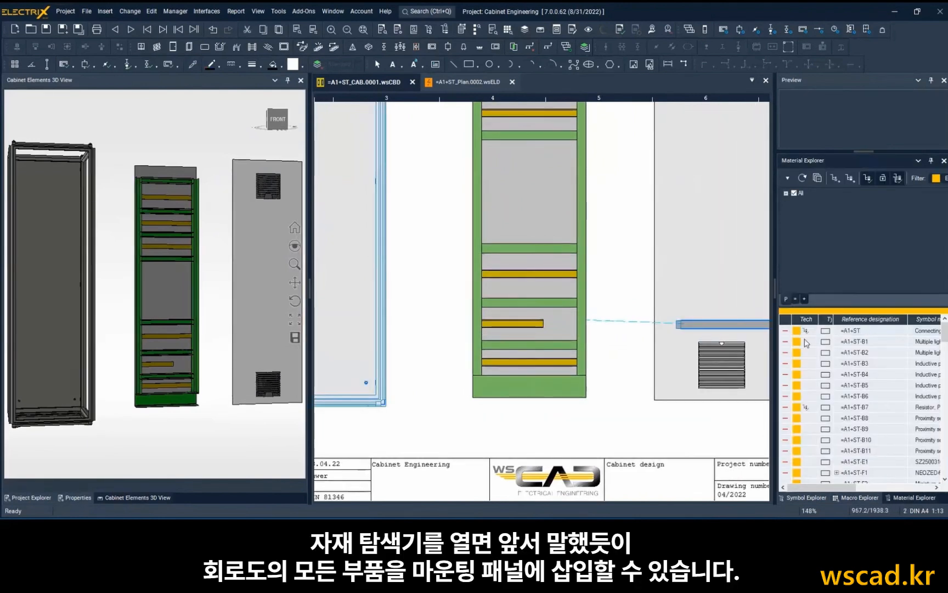
scroll(806, 343, "down", 10)
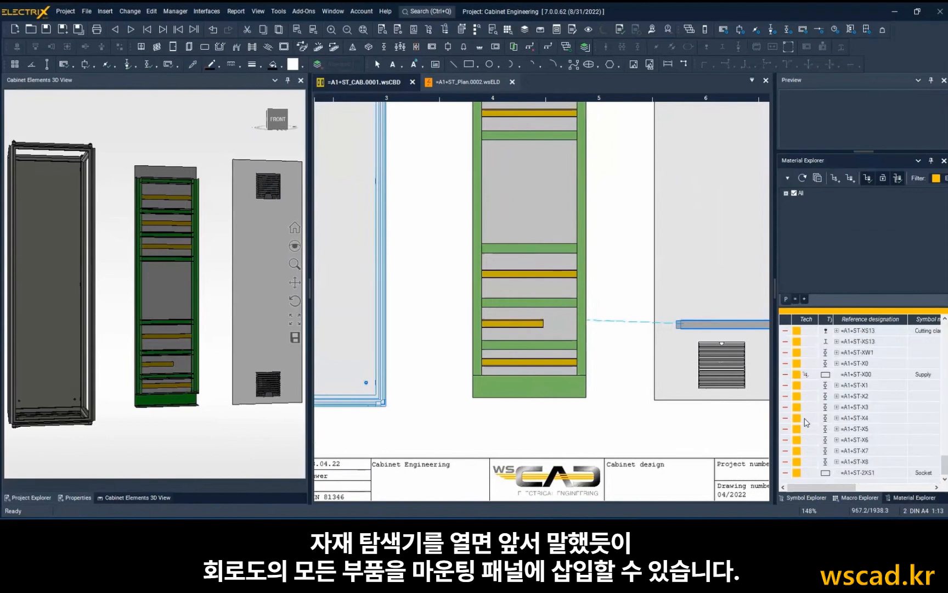
scroll(822, 436, "up", 5)
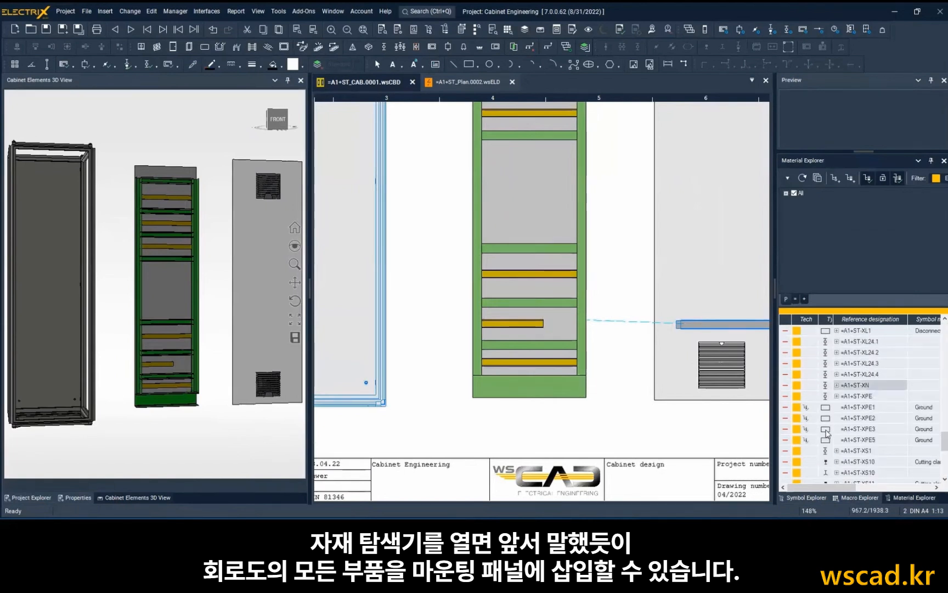
scroll(859, 398, "down", 5)
left_click(854, 396, "shift")
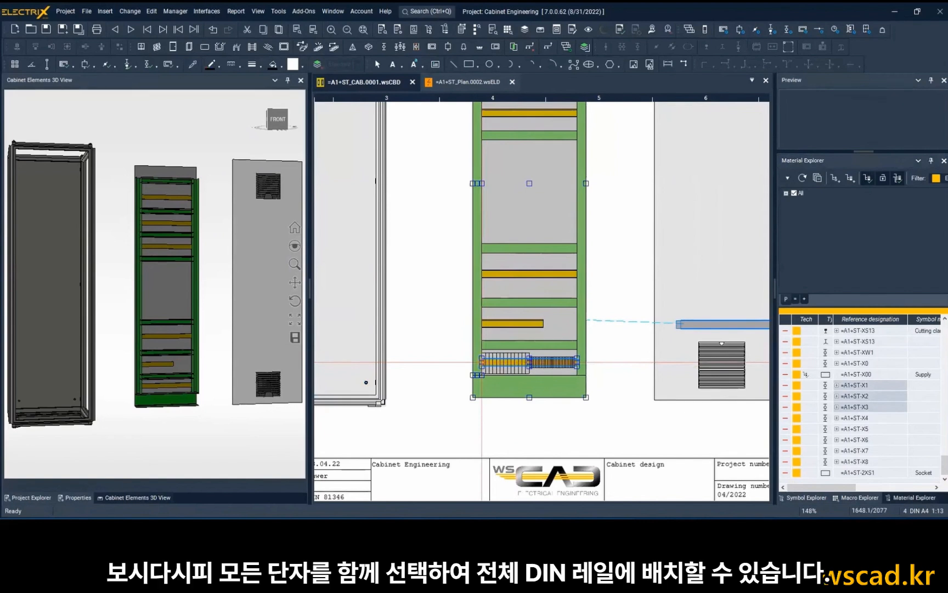
left_click(482, 362)
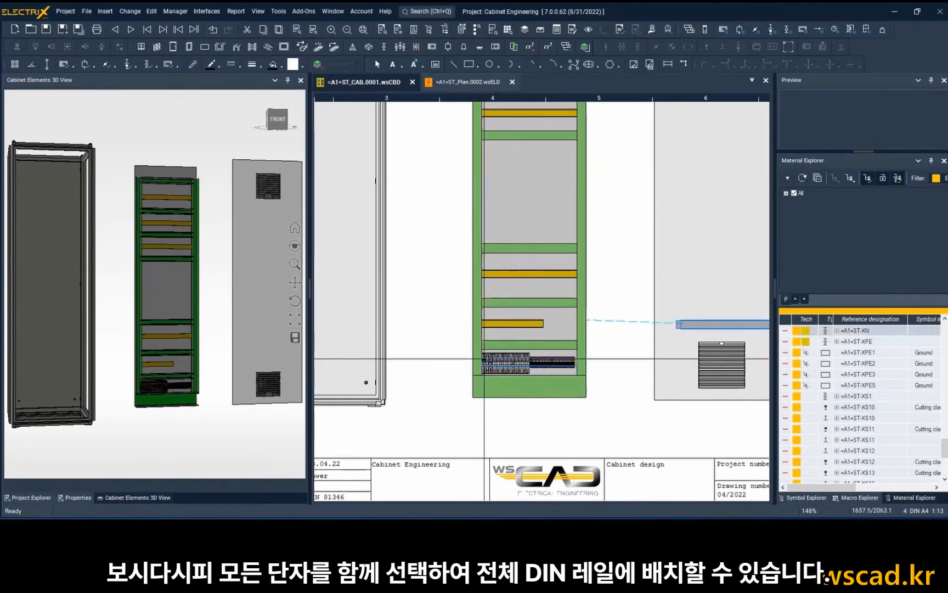
scroll(173, 383, "up", 5)
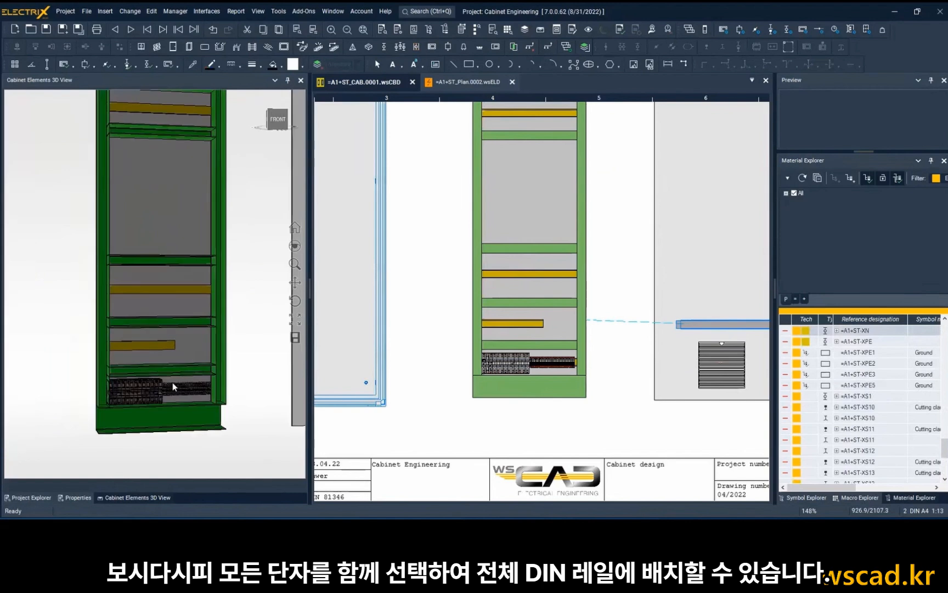
left_click_drag(186, 313, 180, 312)
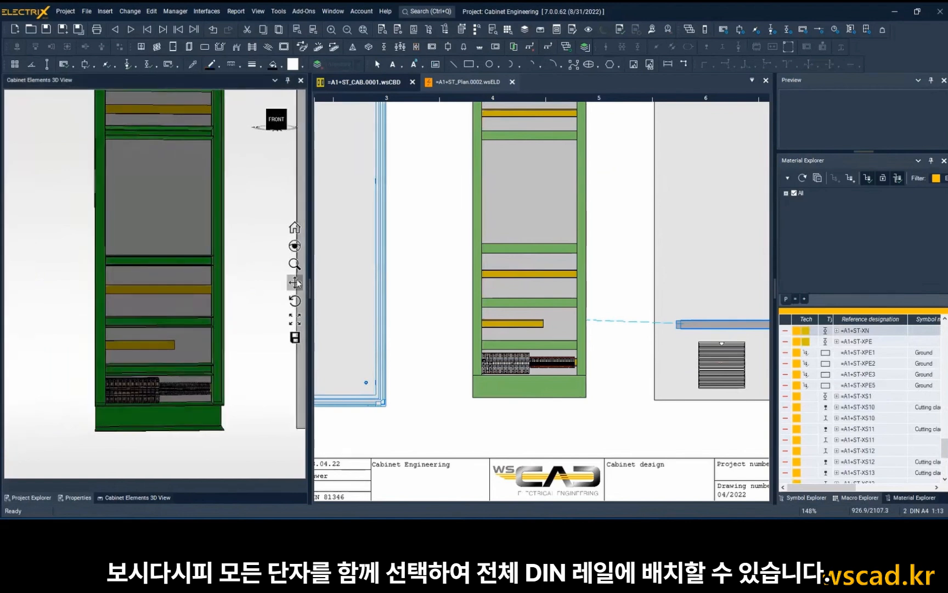
scroll(155, 364, "up", 3)
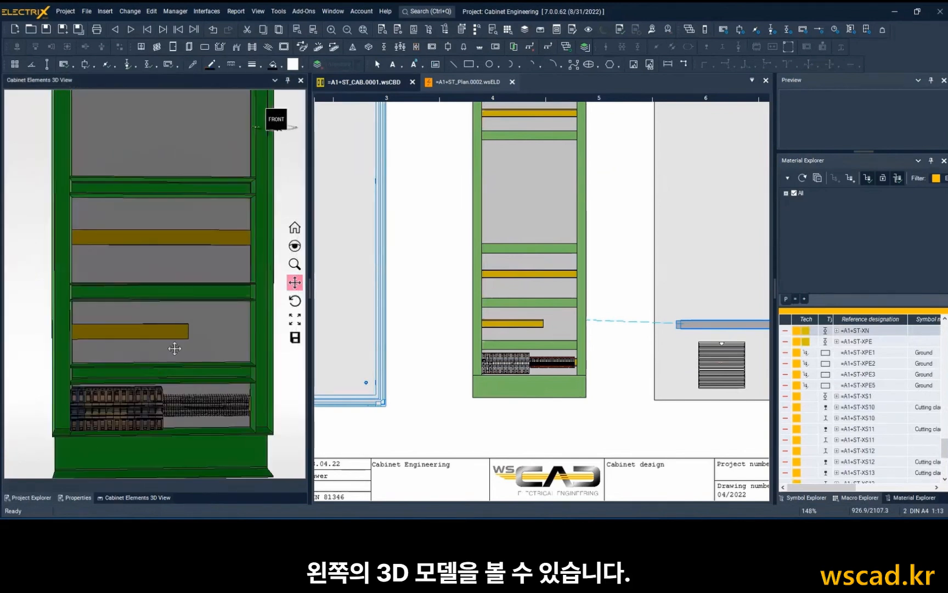
Insert the terminal strips =A1+ST-X4 through =A1+ST-X8 together onto the shortened DIN rail, starting near its left end.
scroll(517, 348, "up", 2)
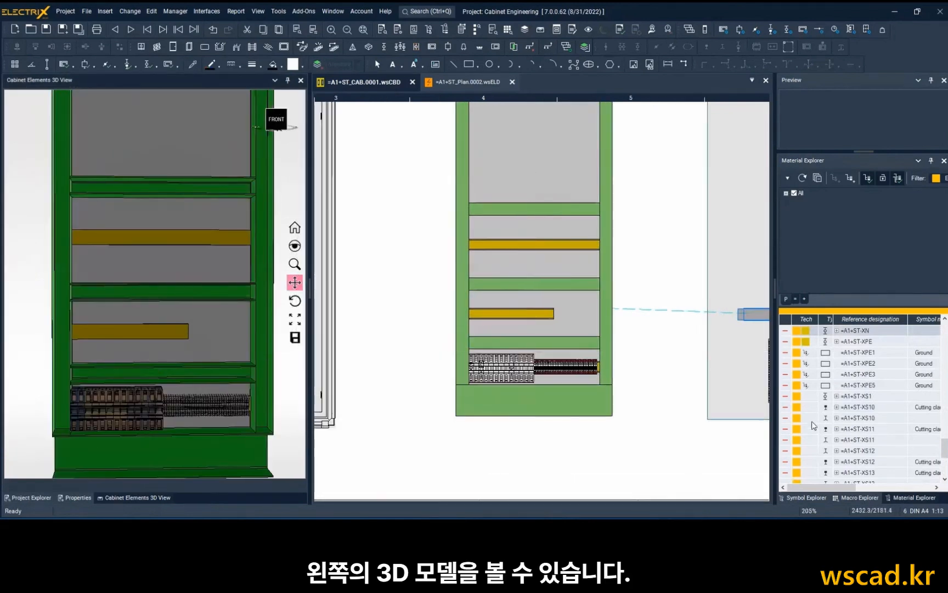
scroll(840, 413, "down", 1)
scroll(839, 413, "down", 3)
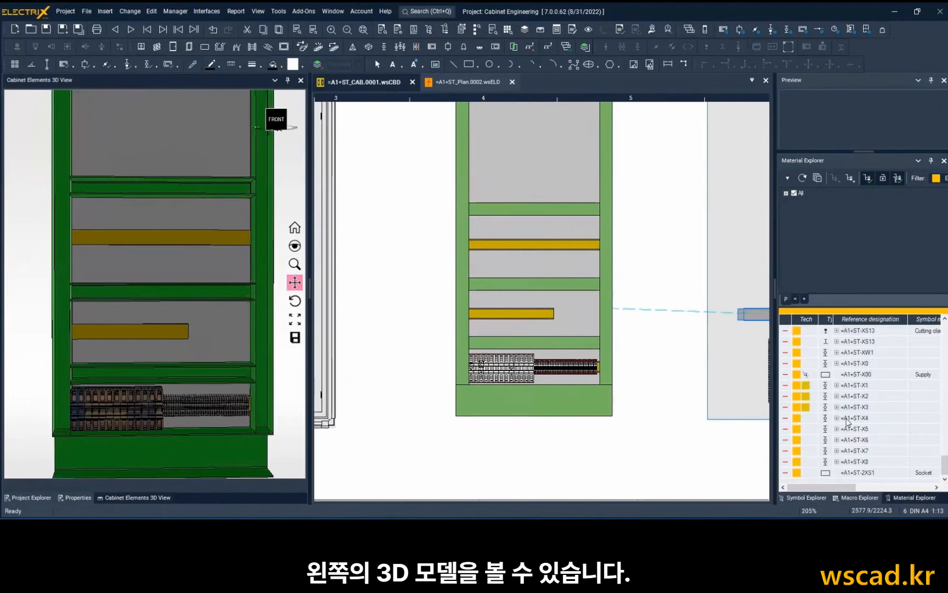
left_click(847, 418)
left_click(859, 463)
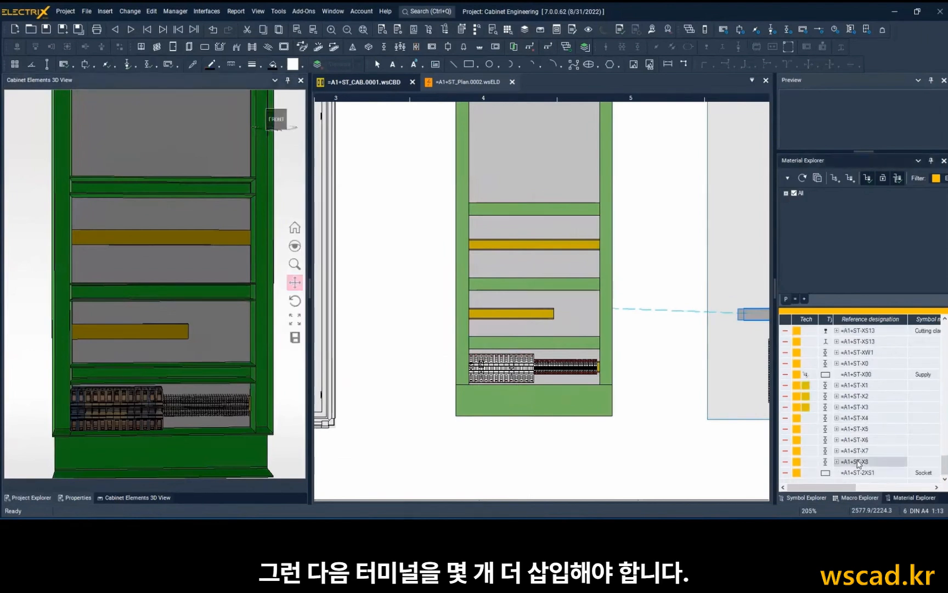
left_click(859, 420)
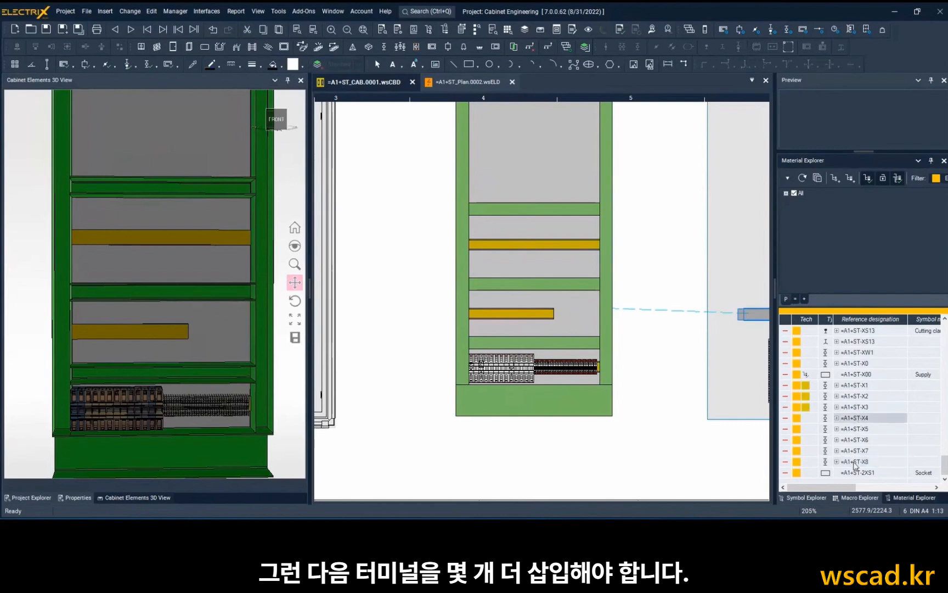
left_click(855, 464, "shift")
right_click(854, 462)
left_click(821, 484)
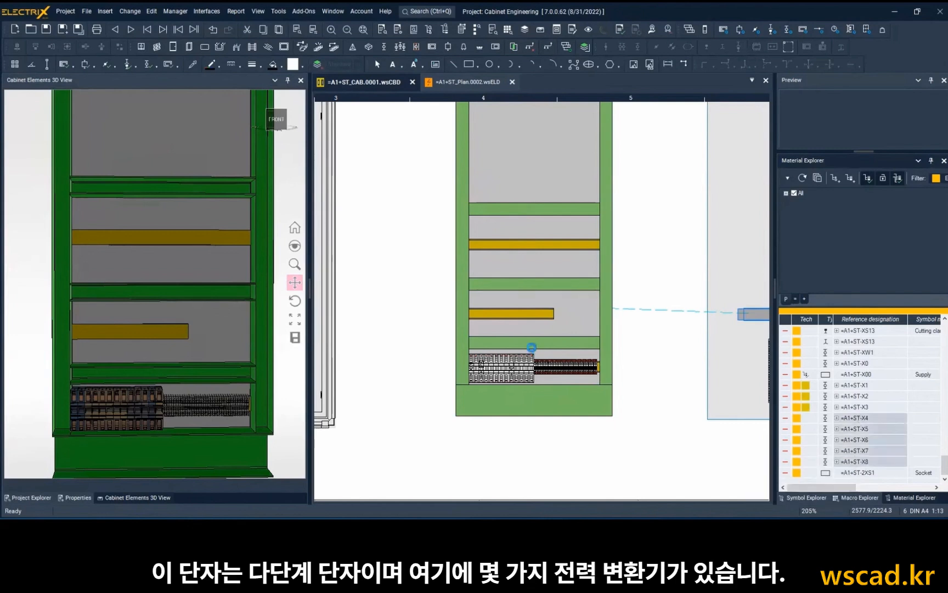
left_click(481, 313)
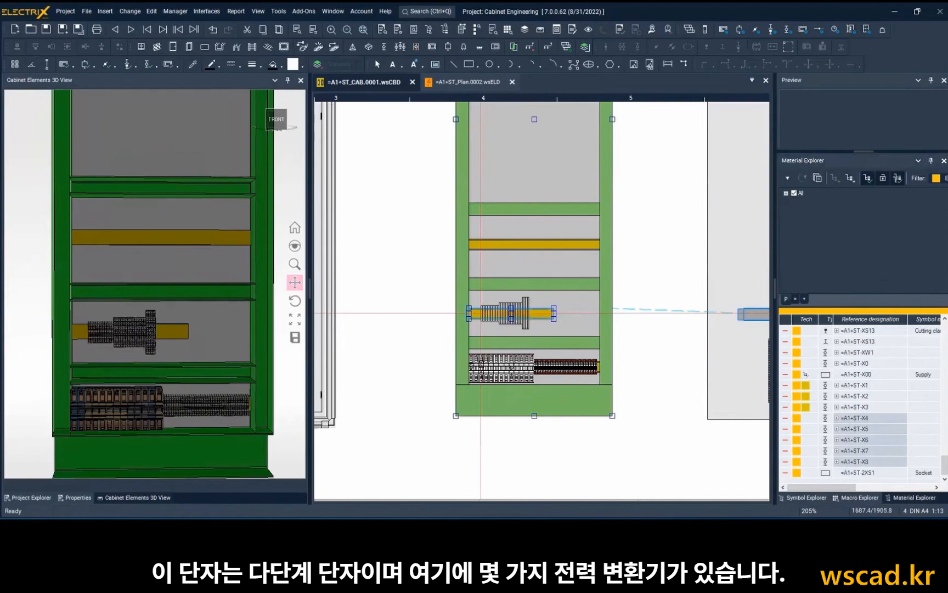
Insert the power converters =A1+ST-T1, -T2 and -T3 together on the mounting plate, just past the shortened DIN rail's right end.
scroll(128, 317, "up", 2)
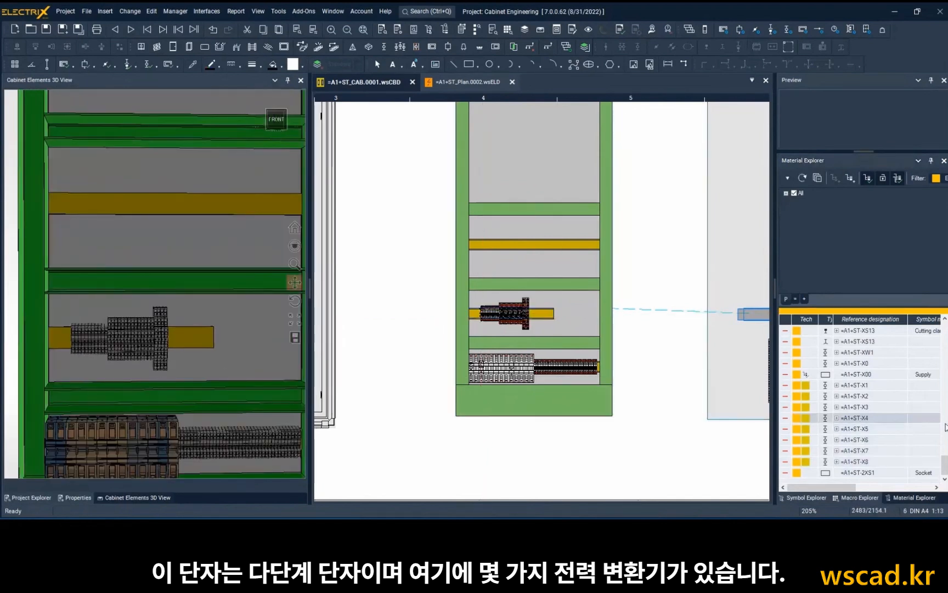
scroll(889, 419, "up", 5)
scroll(889, 419, "up", 10)
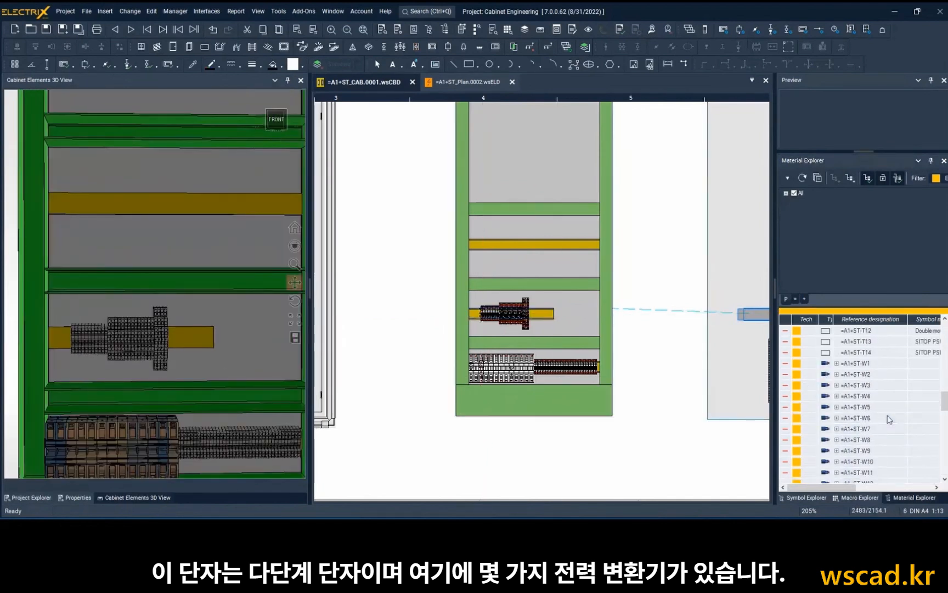
left_click_drag(865, 377, 868, 399)
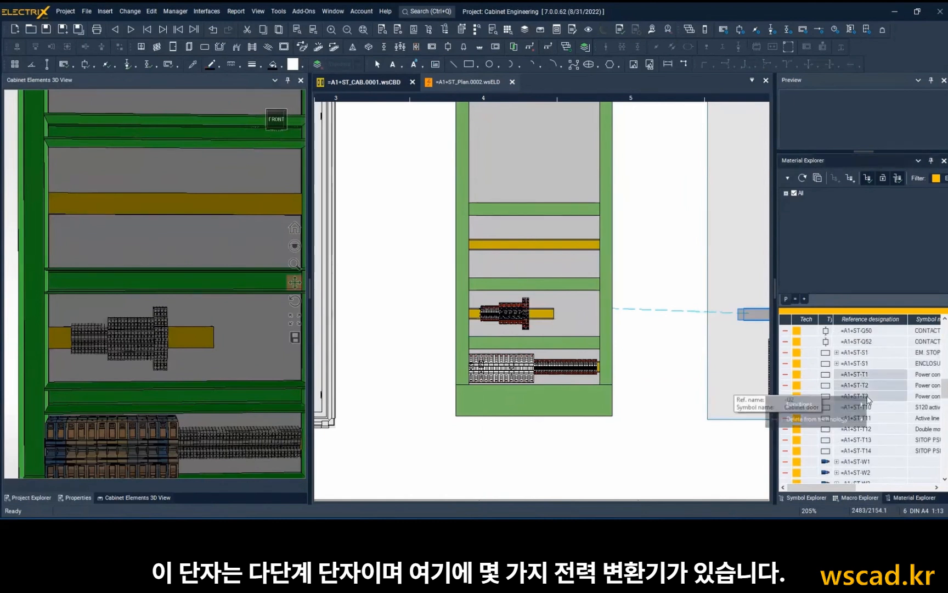
right_click(868, 400)
left_click(859, 378)
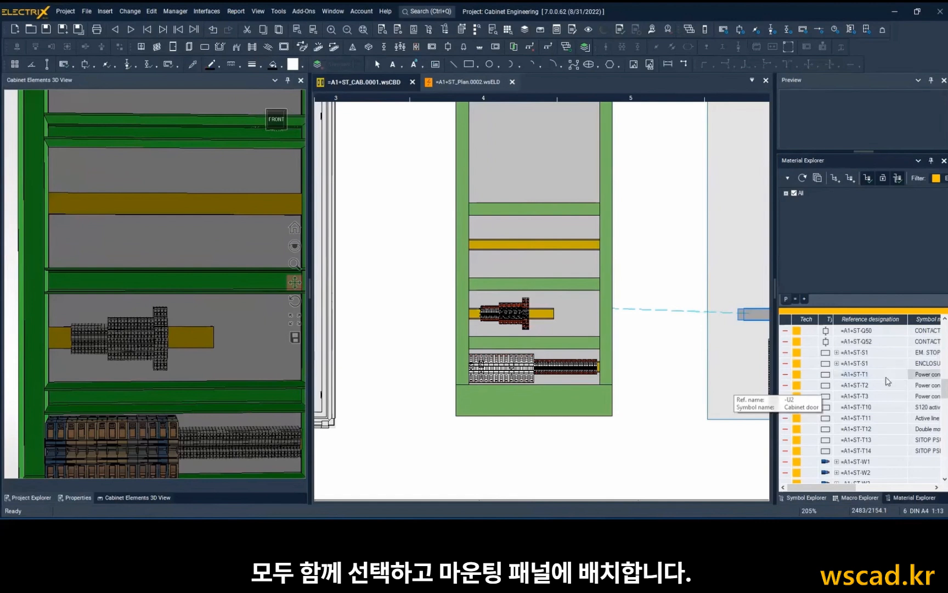
left_click(877, 396, "shift")
right_click(877, 397)
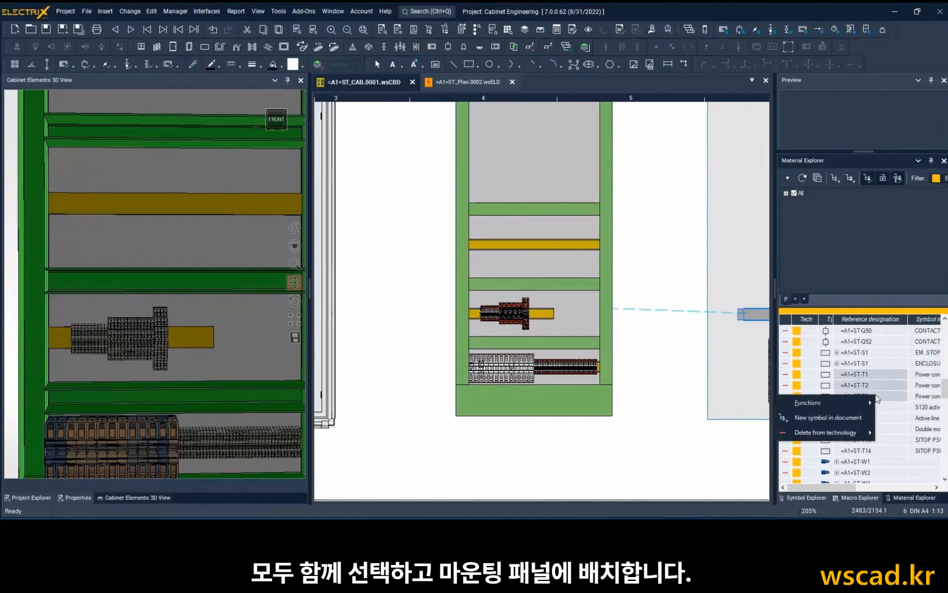
left_click(857, 414)
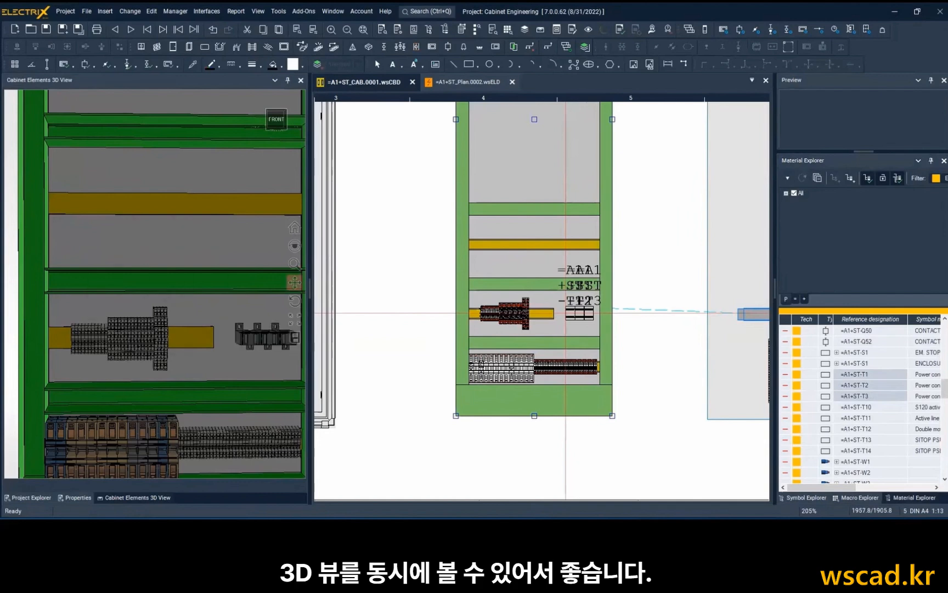
Place the three power converters on the mounting plate beside the shortened DIN rail and check them in 3D.
left_click(565, 313)
middle_click_drag(192, 340, 215, 337)
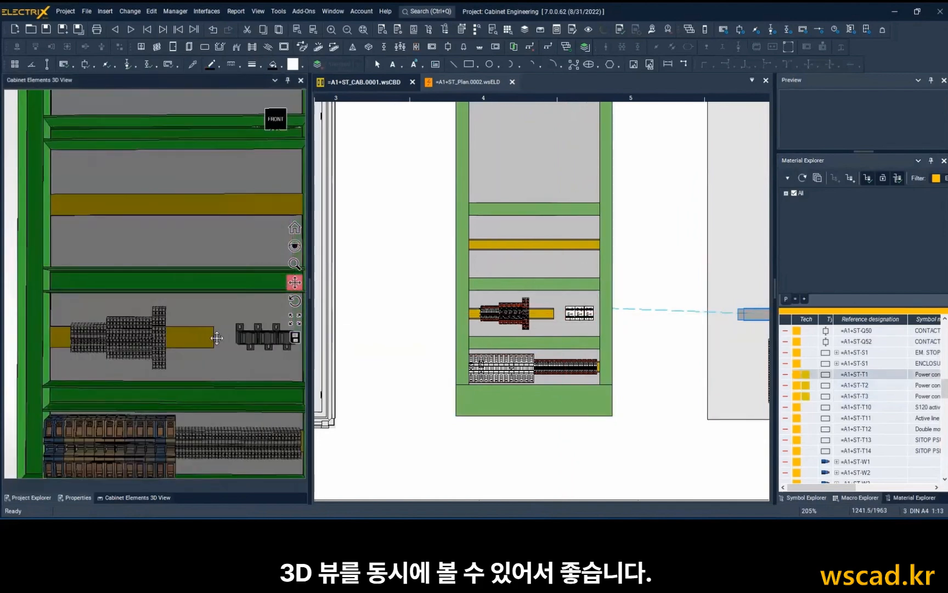
mouse_move(215, 337)
left_mouse_down()
mouse_move(195, 343)
mouse_move(197, 393)
left_mouse_up()
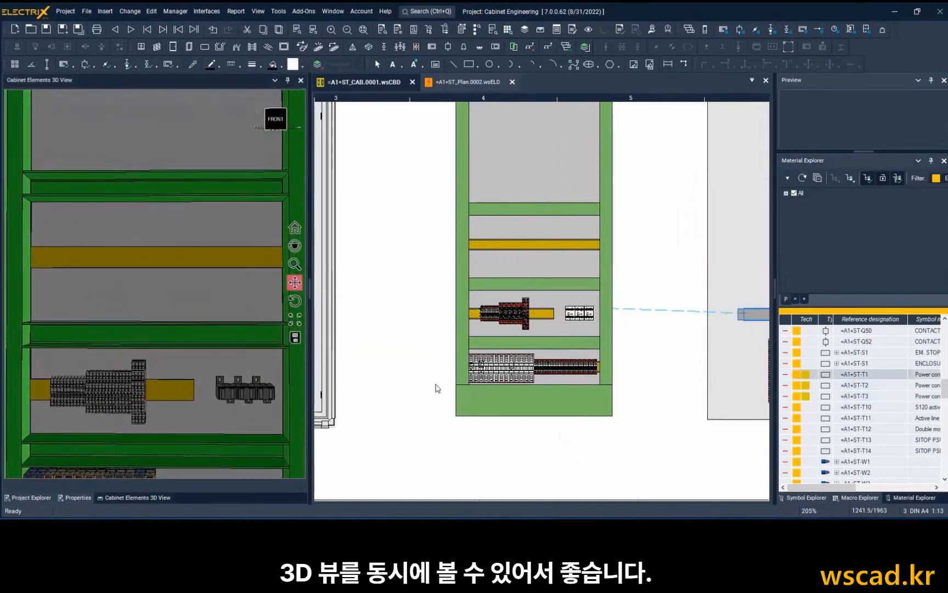
Insert the contactors =A1+ST-Q50 and -Q52 together near the left end of the DIN rail above the shortened one, and check them in 3D.
scroll(868, 395, "up", 1)
left_click(863, 367)
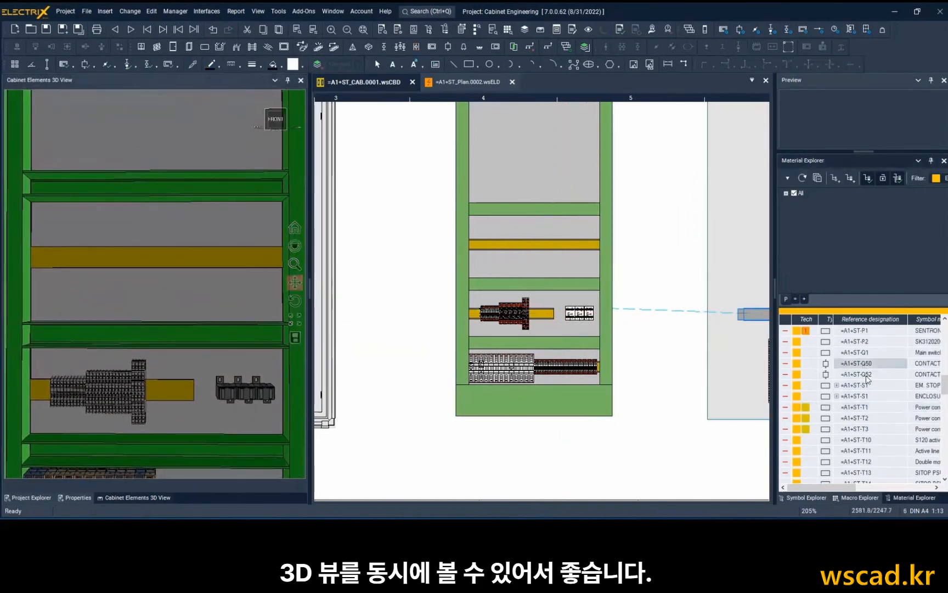
right_click(868, 378)
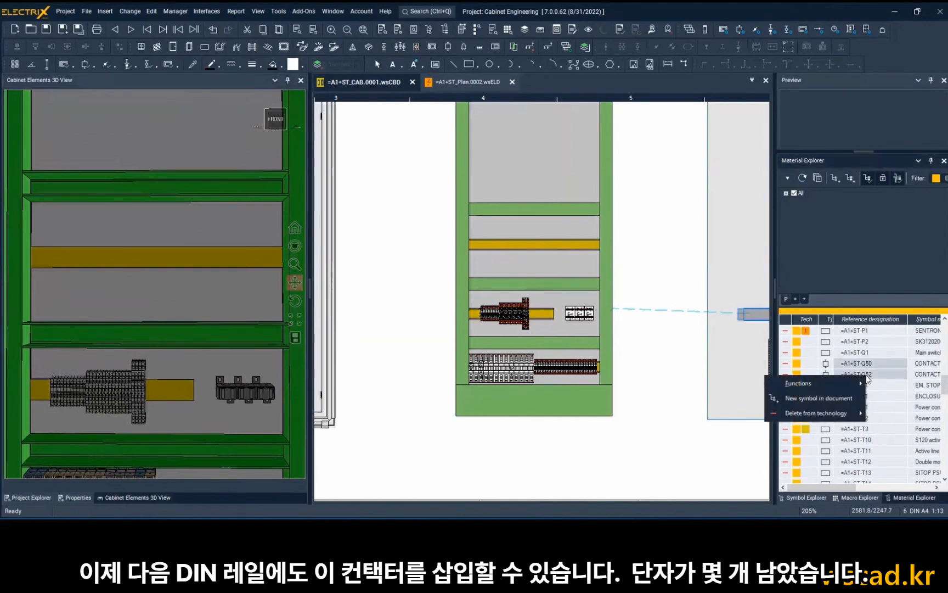
left_click(842, 395)
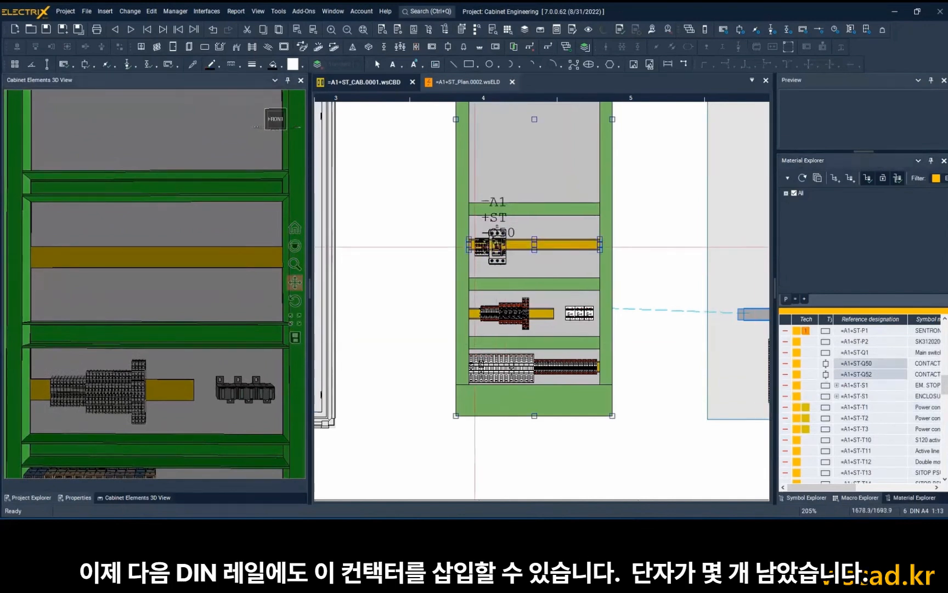
left_click(478, 247)
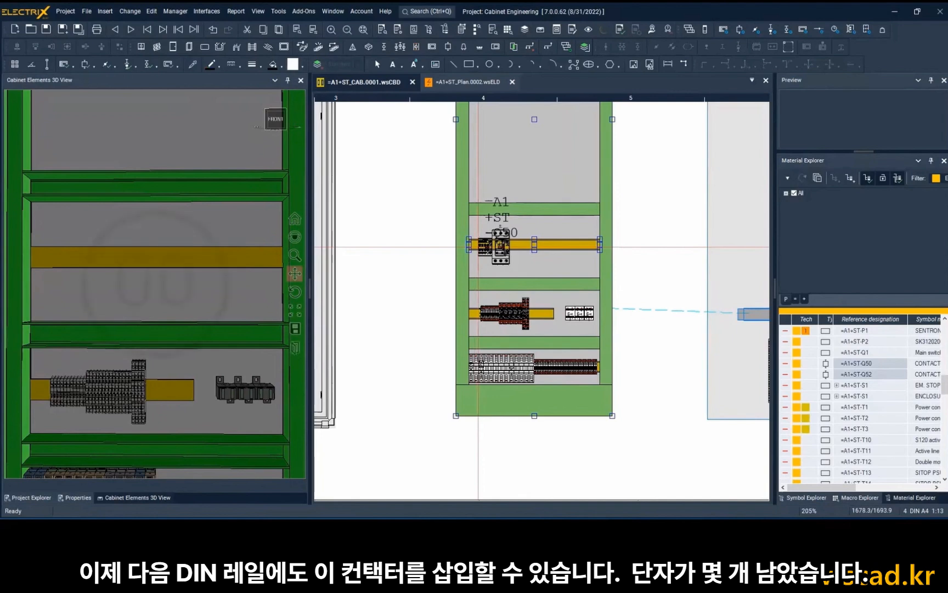
scroll(95, 262, "up", 3)
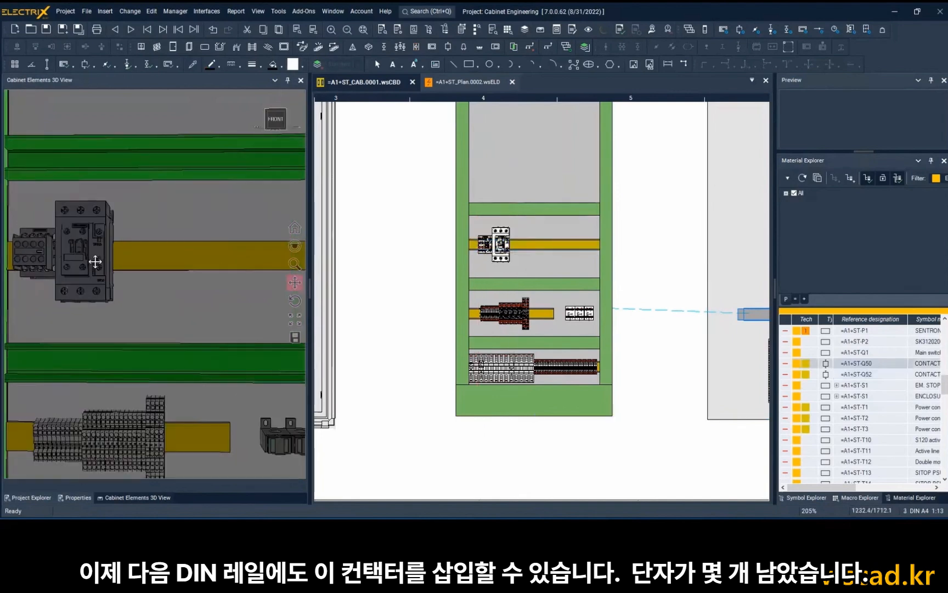
middle_click_drag(95, 262, 131, 275)
scroll(100, 259, "down", 2)
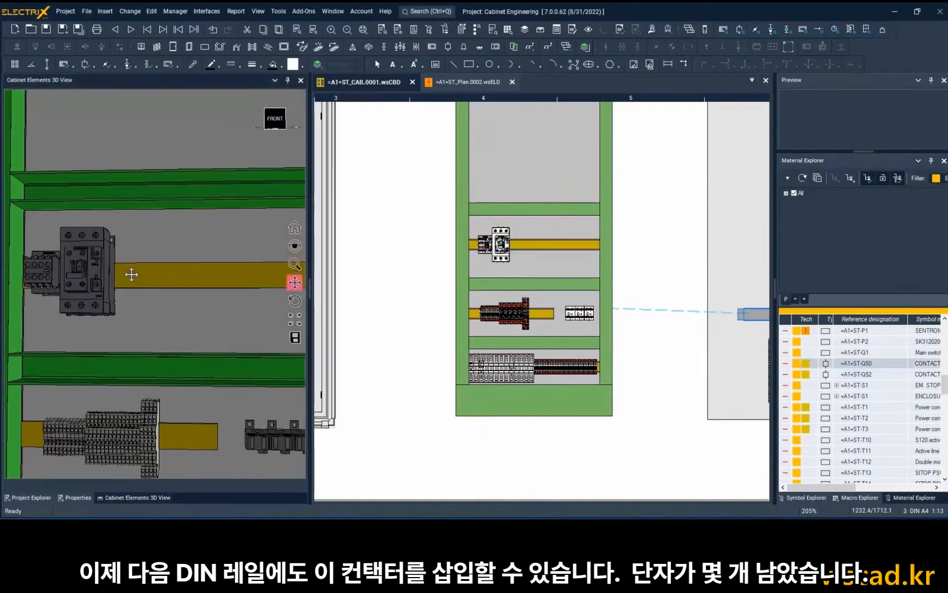
scroll(136, 271, "down", 2)
scroll(901, 395, "down", 10)
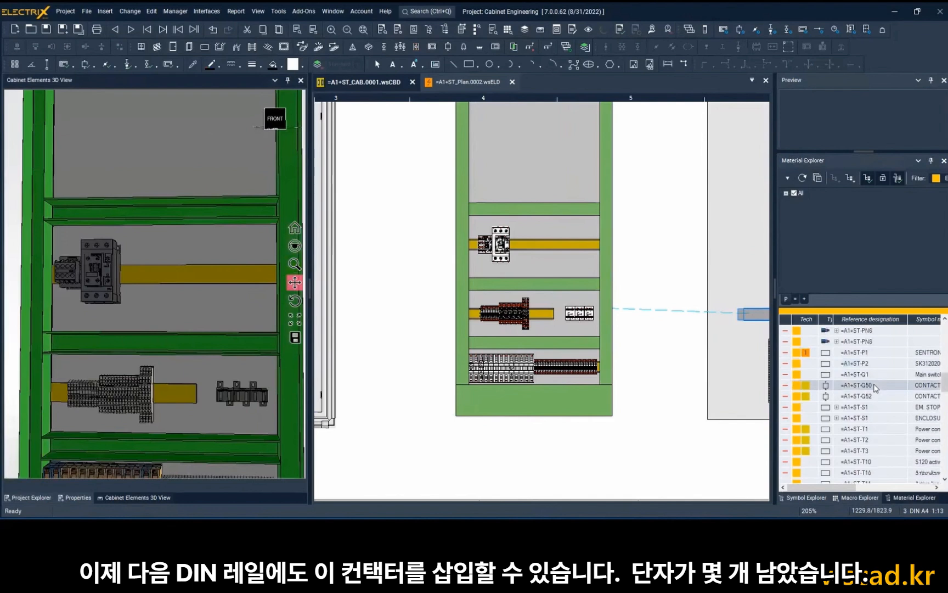
Insert the terminal strips =A1+ST-XL24.1 through -XL24.4 and -X0 together on the contactors' DIN rail, right of the contactors.
scroll(876, 384, "up", 6)
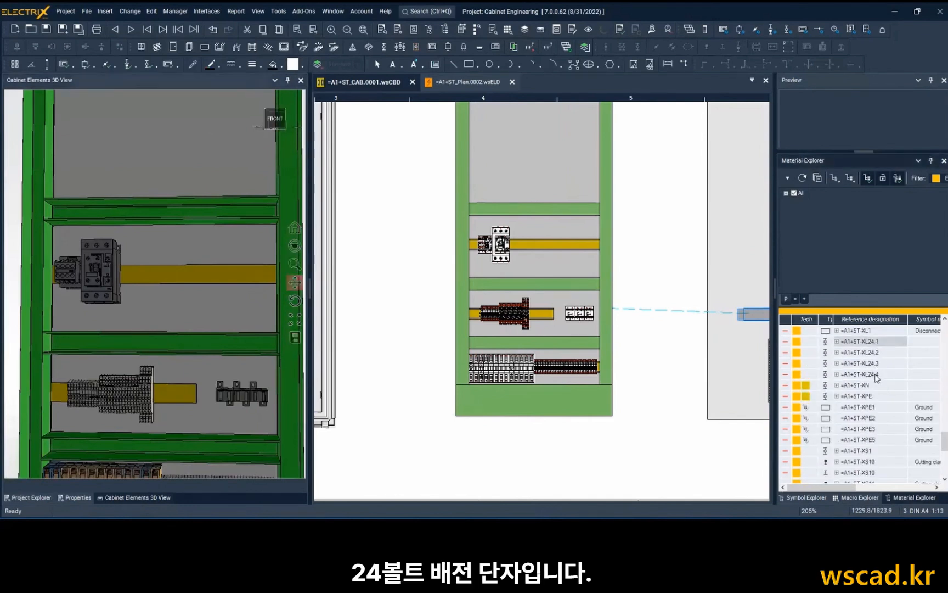
left_click(877, 374, "shift")
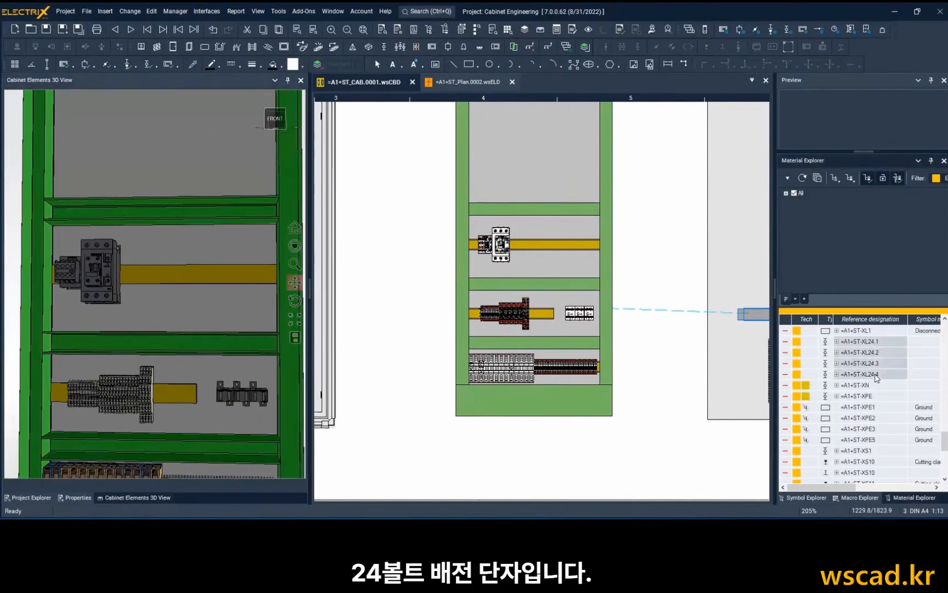
scroll(877, 377, "down", 5)
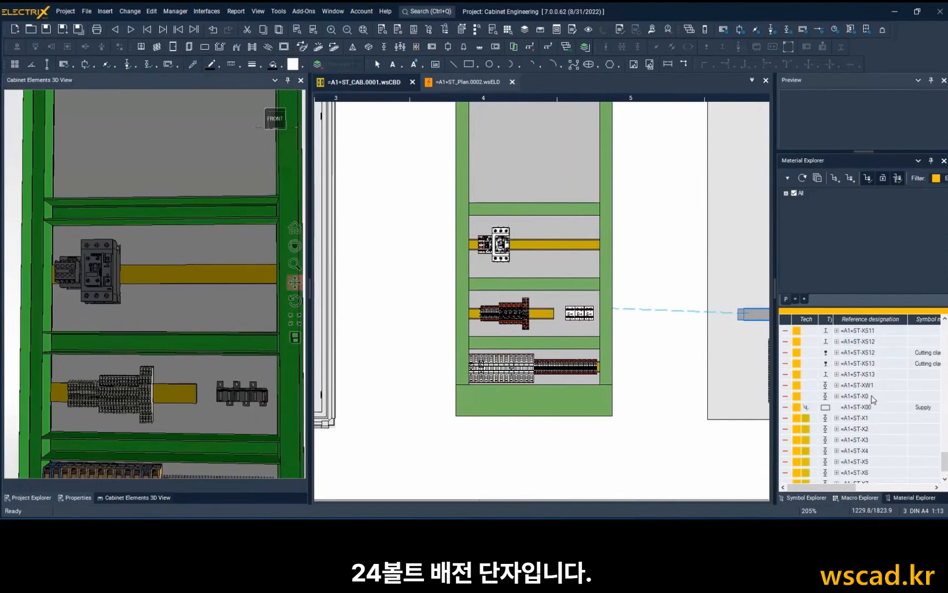
left_click(874, 399)
right_click(873, 399)
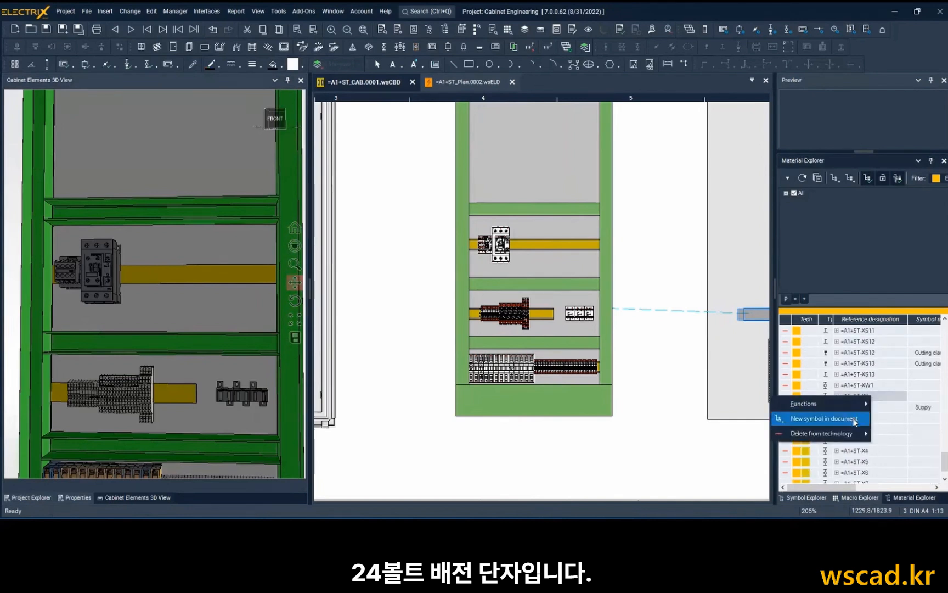
left_click(806, 418)
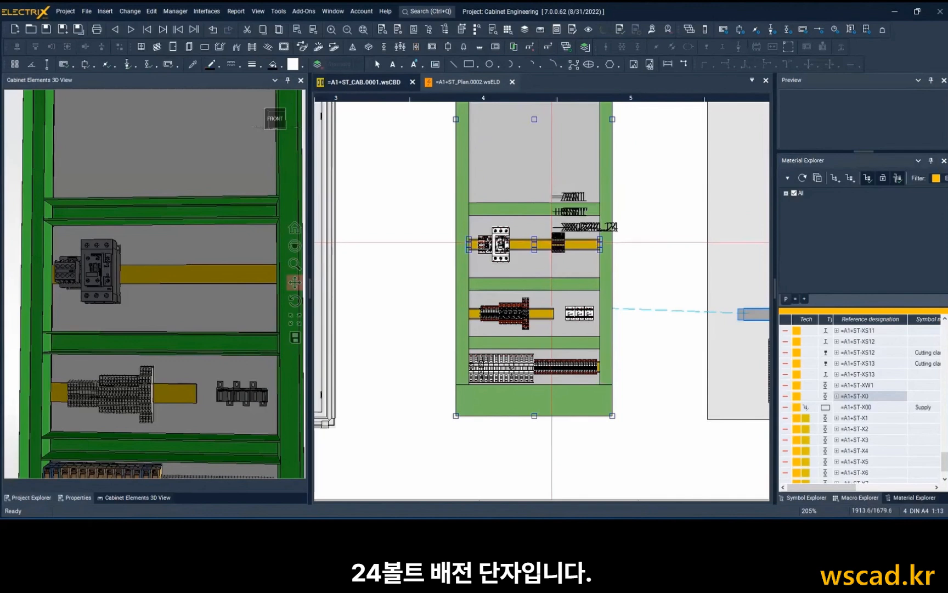
left_click(551, 242)
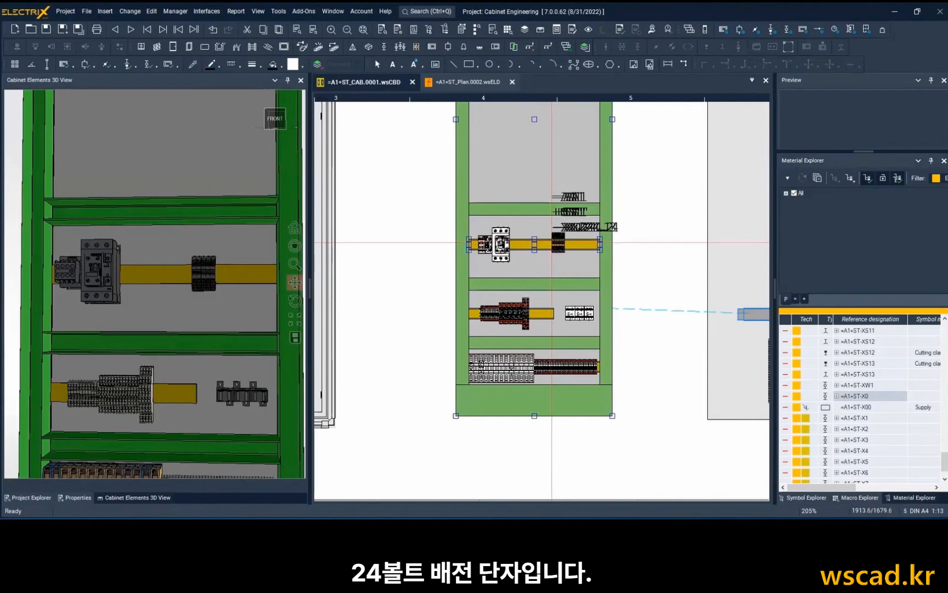
scroll(208, 269, "up", 2)
scroll(208, 269, "up", 3)
scroll(207, 268, "down", 5)
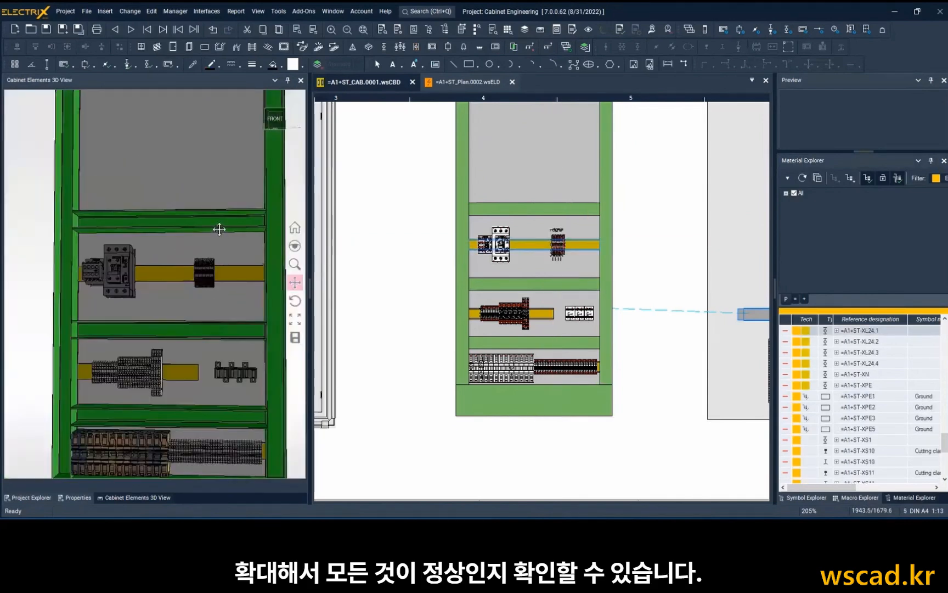
Insert the SINAMICS drive components, including =A1+ST-K1, -K2 and -T11, together on the mounting plate in the large bay above the contactors.
left_click_drag(218, 228, 209, 396)
middle_click_drag(501, 255, 481, 371)
scroll(904, 392, "up", 5)
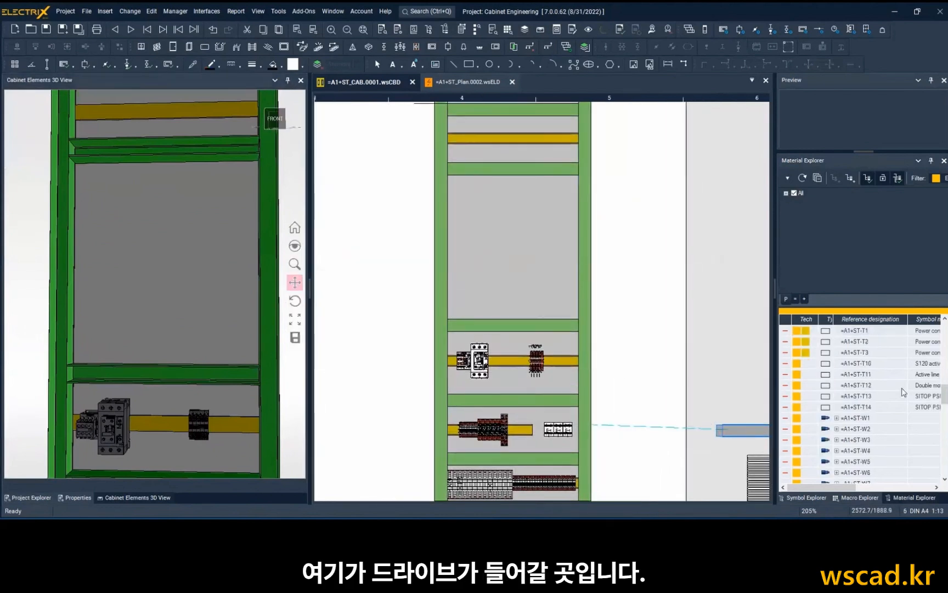
scroll(902, 392, "up", 5)
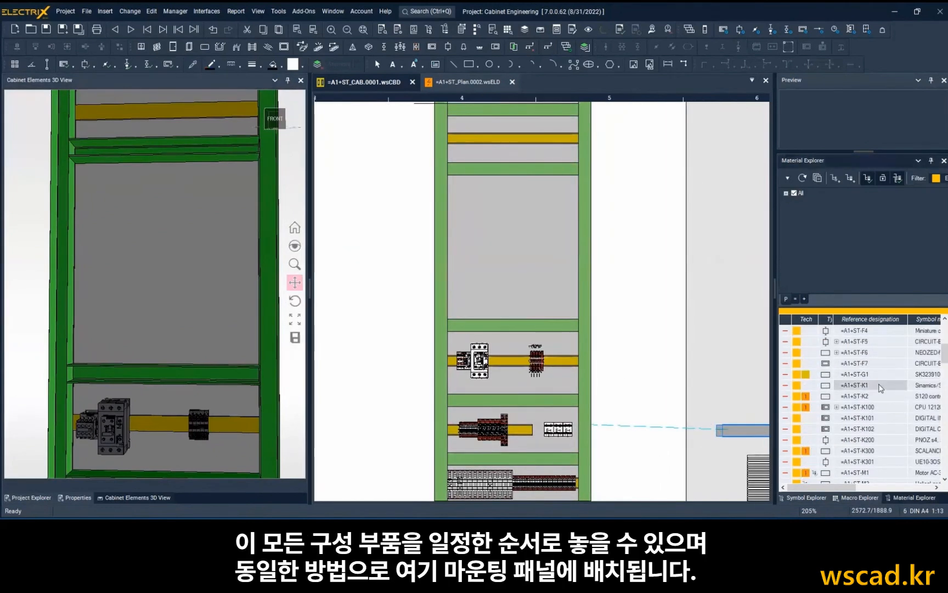
scroll(883, 388, "down", 5)
scroll(881, 388, "down", 6)
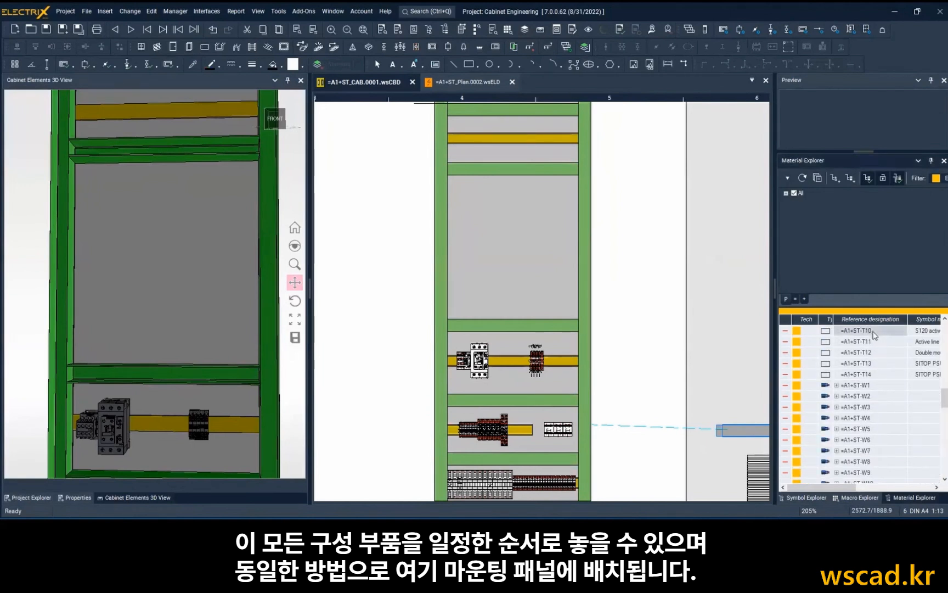
scroll(882, 375, "up", 5)
scroll(884, 376, "up", 5)
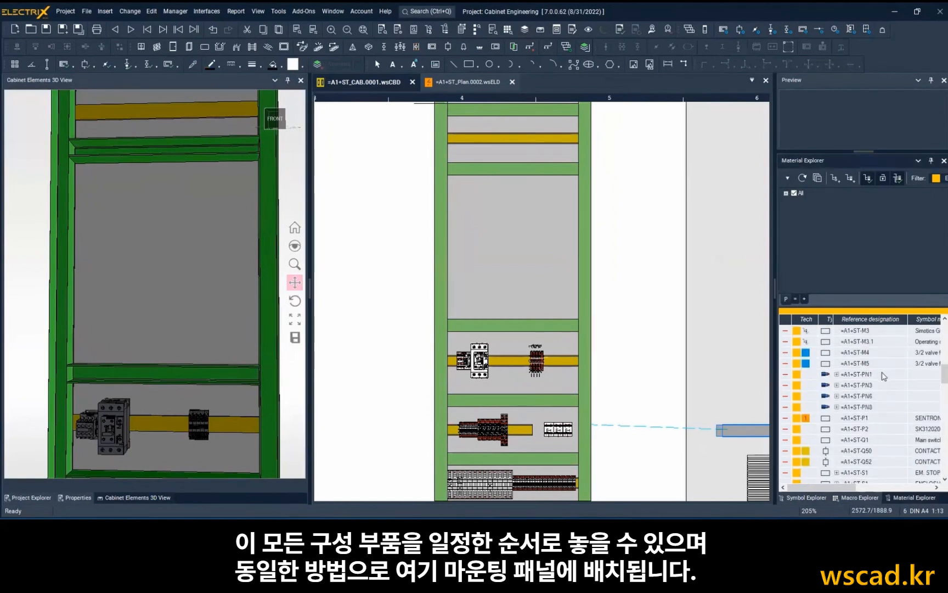
left_click(878, 363, "ctrl")
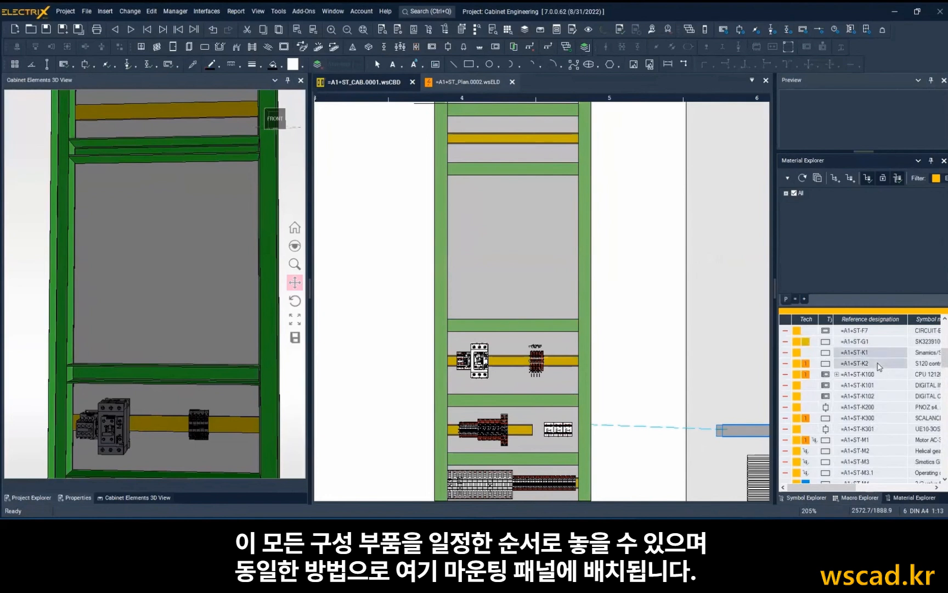
right_click(878, 363)
left_click(862, 383)
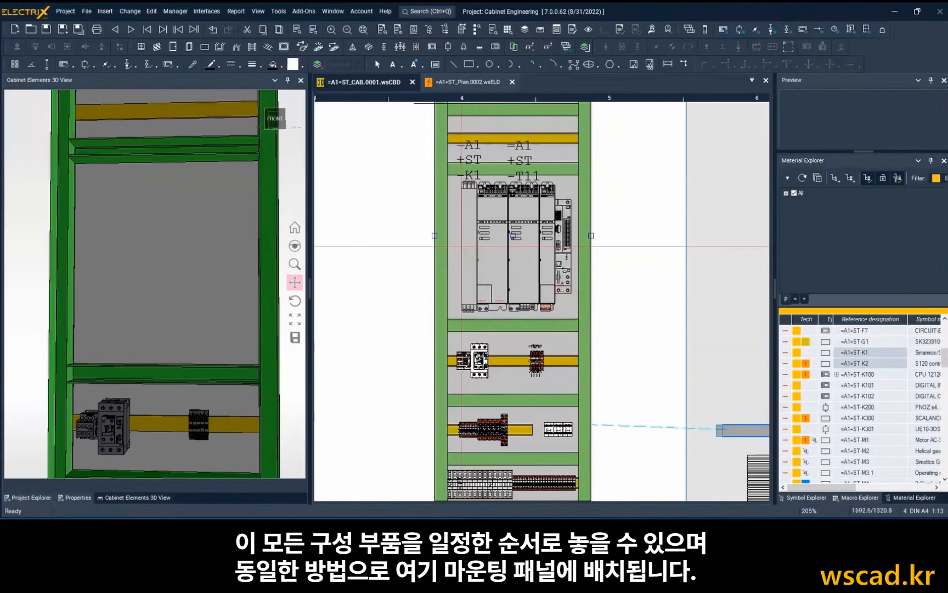
left_click(513, 236)
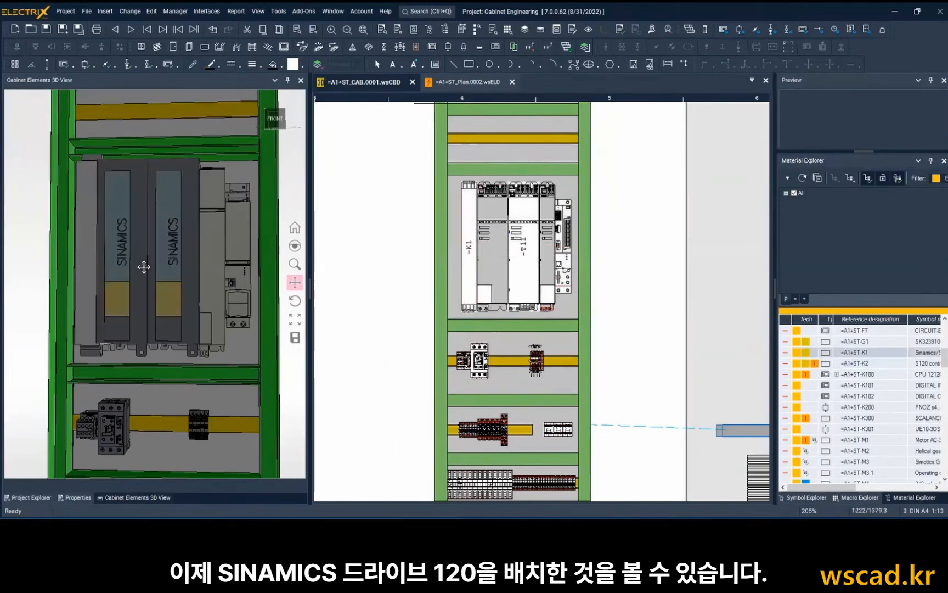
scroll(144, 267, "down", 2)
mouse_move(143, 267)
middle_mouse_down()
mouse_move(134, 236)
mouse_move(143, 266)
middle_mouse_up()
Insert the fuses and circuit breakers =A1+ST-F1 through -F7 together on the DIN rail directly above the drives and check them in 3D.
left_click_drag(158, 212, 166, 347)
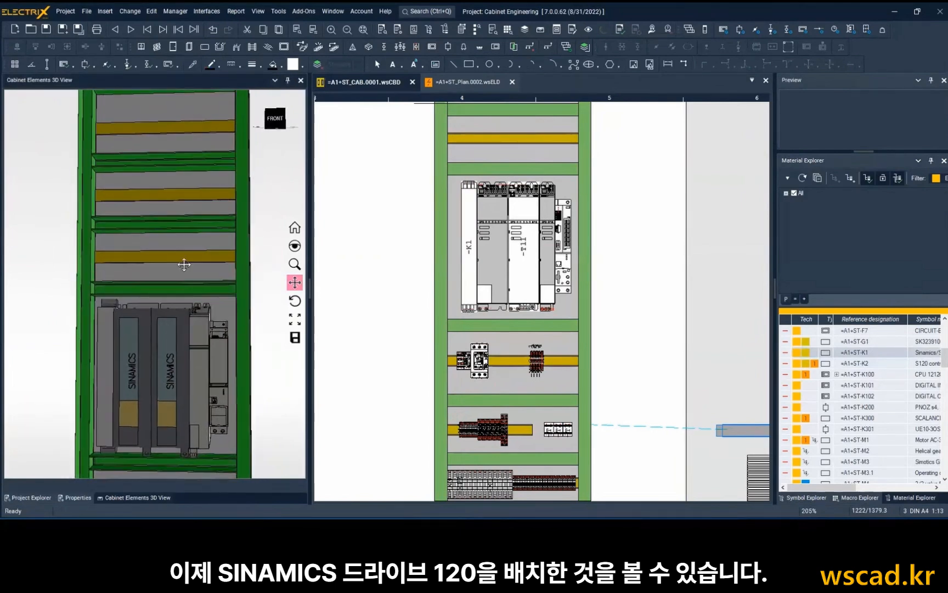
scroll(198, 214, "up", 1)
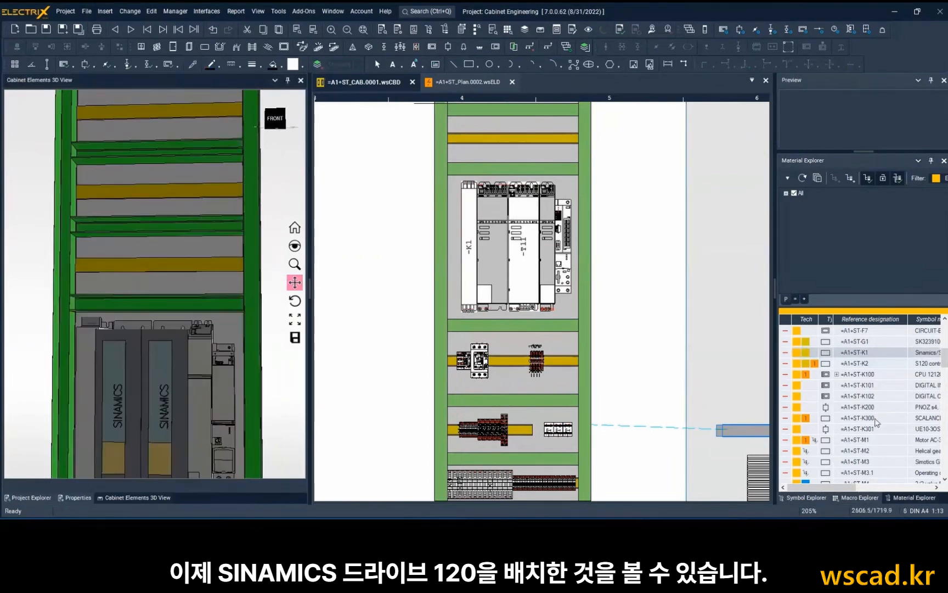
scroll(871, 422, "up", 1)
scroll(871, 421, "up", 2)
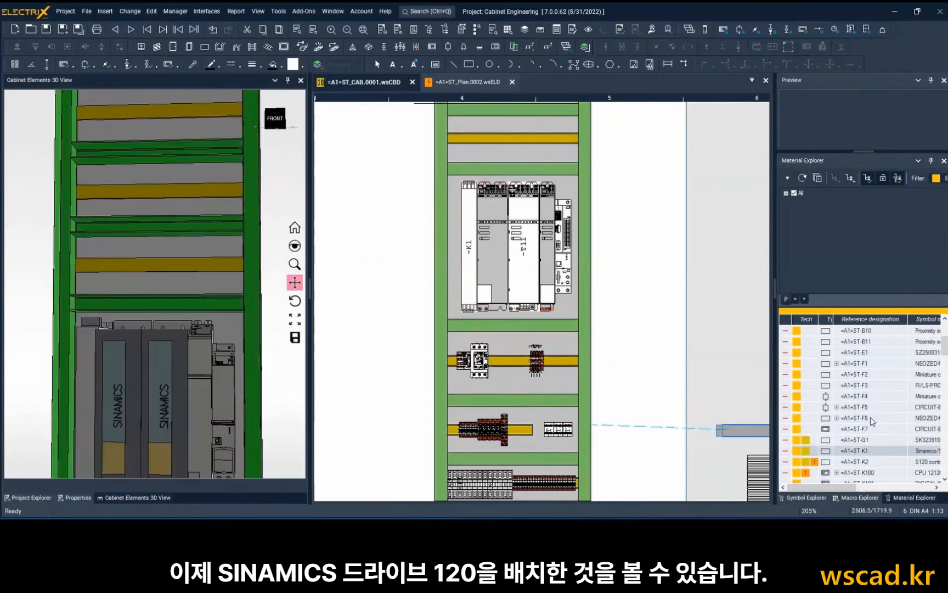
left_click(865, 364)
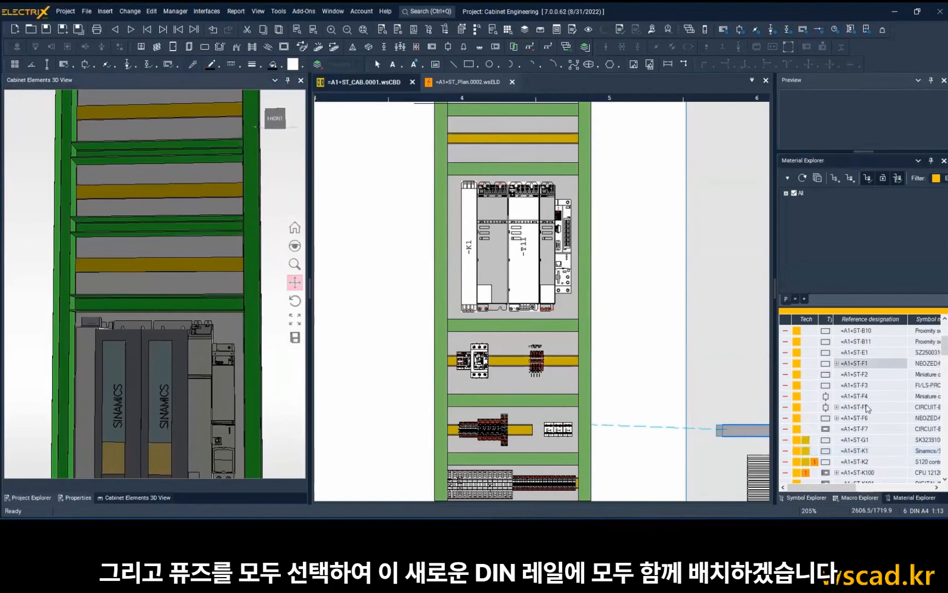
left_click(866, 430, "shift")
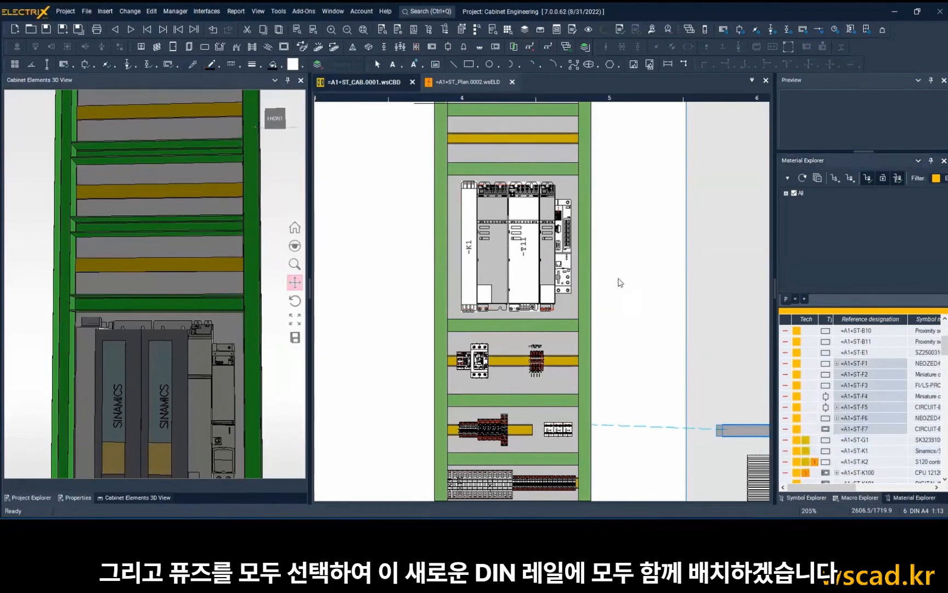
middle_click_drag(591, 245, 568, 366)
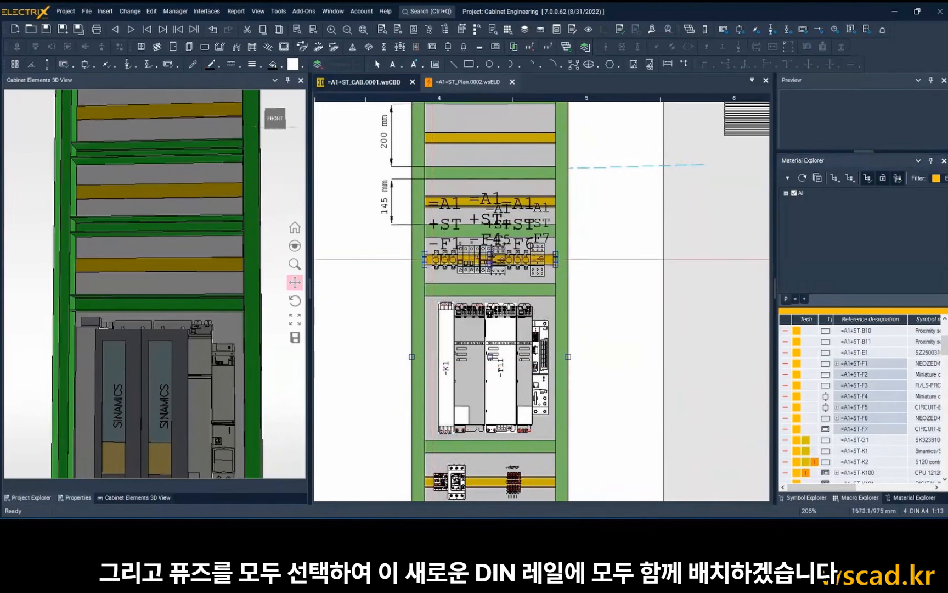
left_click(432, 259)
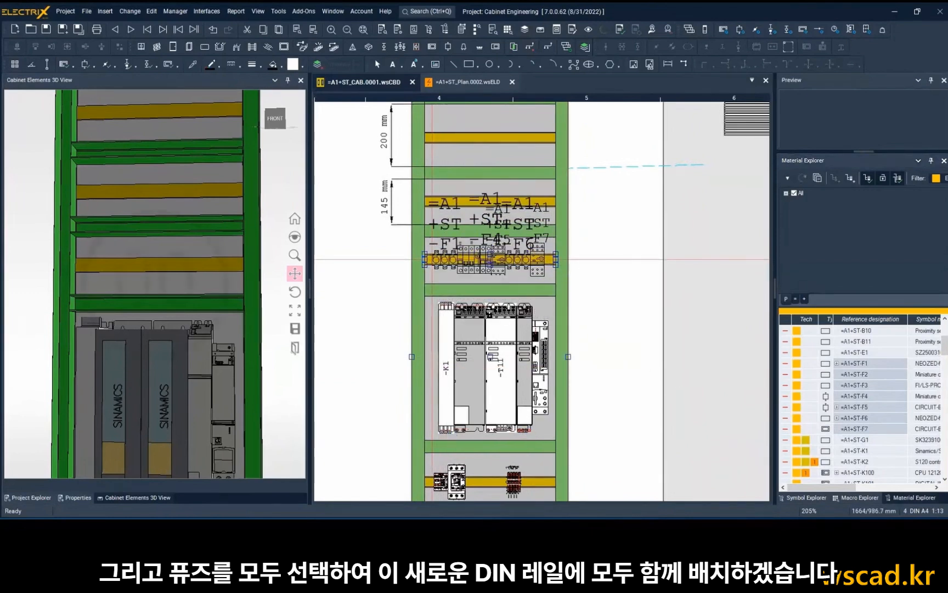
scroll(133, 261, "up", 1)
scroll(133, 261, "up", 1)
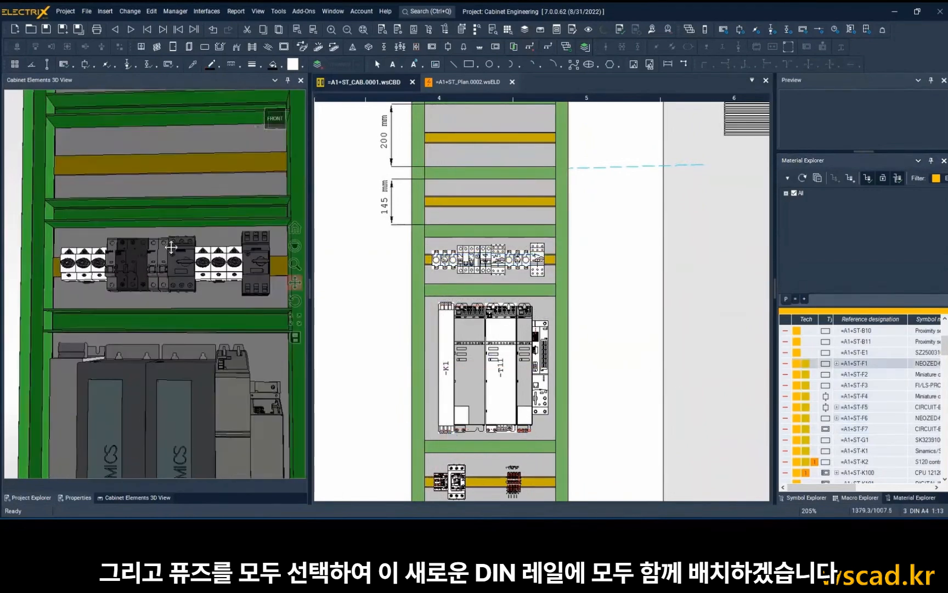
mouse_move(167, 255)
middle_mouse_down()
mouse_move(153, 275)
mouse_move(170, 241)
middle_mouse_up()
left_click_drag(178, 224, 168, 315)
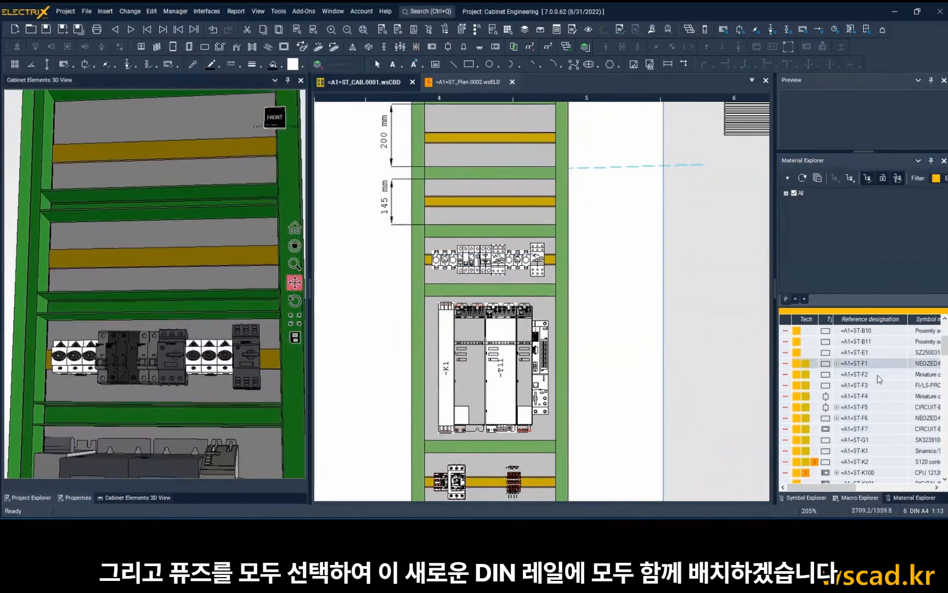
Insert the socket =A1+ST-2XS1 with -XL1, -XS1 and -XW1 together on the DIN rail above the fuses and check them in 3D.
scroll(880, 379, "down", 10)
left_click(848, 474)
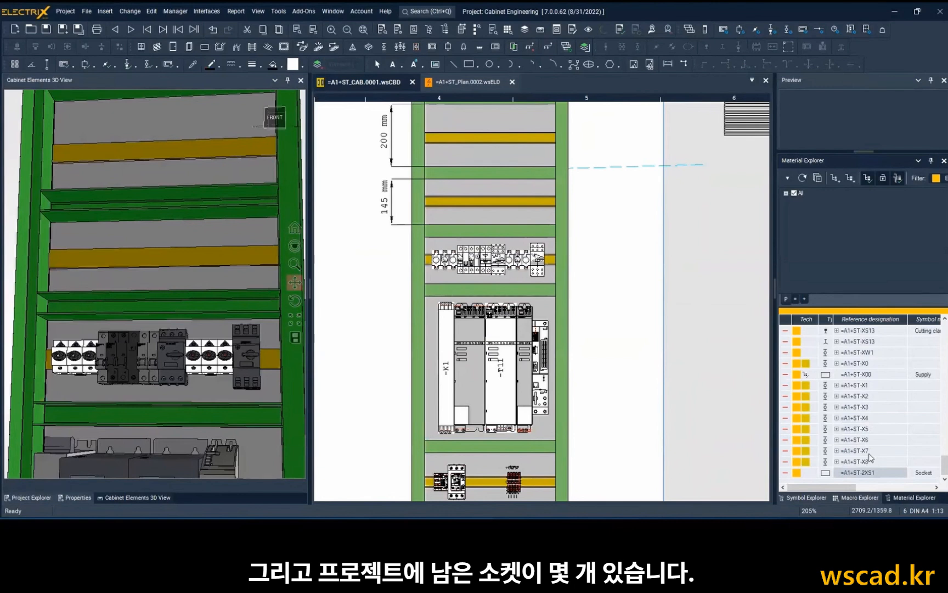
scroll(870, 457, "up", 2)
scroll(870, 458, "up", 2)
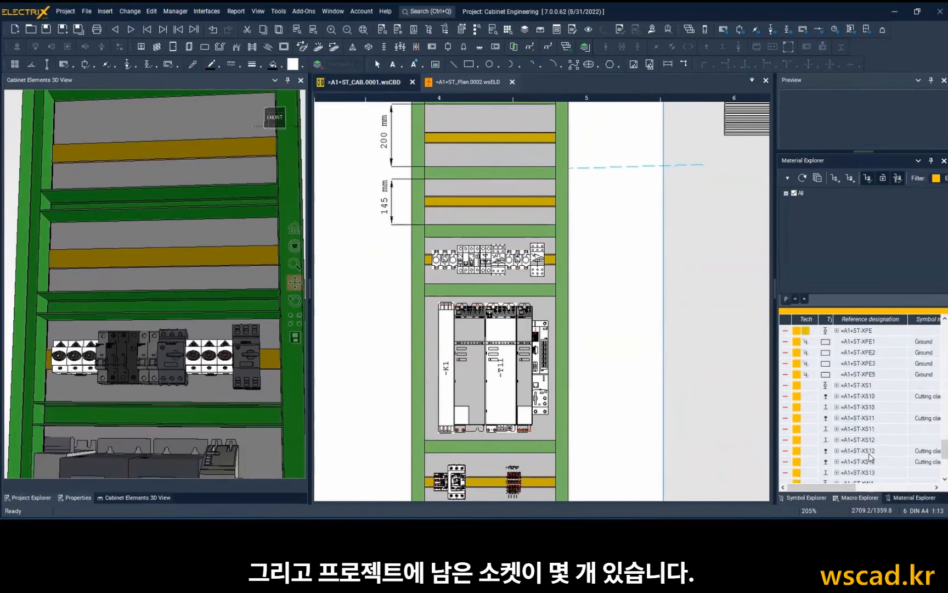
left_click(867, 385)
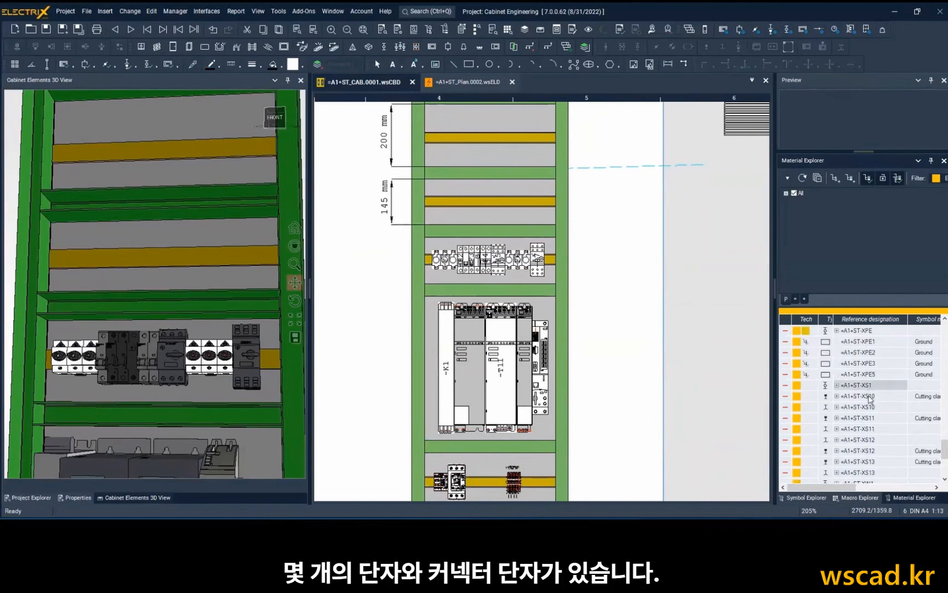
scroll(870, 399, "down", 1)
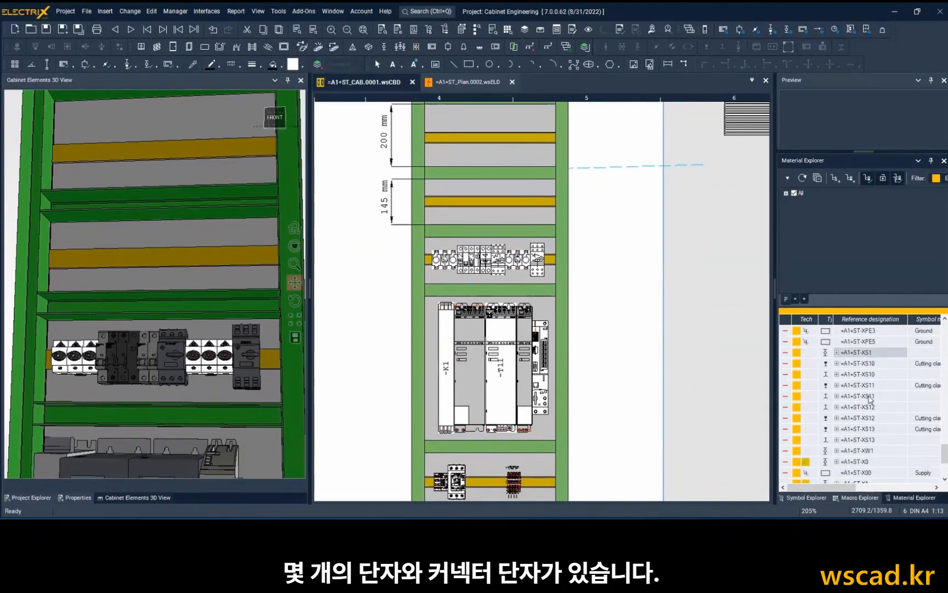
scroll(885, 411, "up", 4)
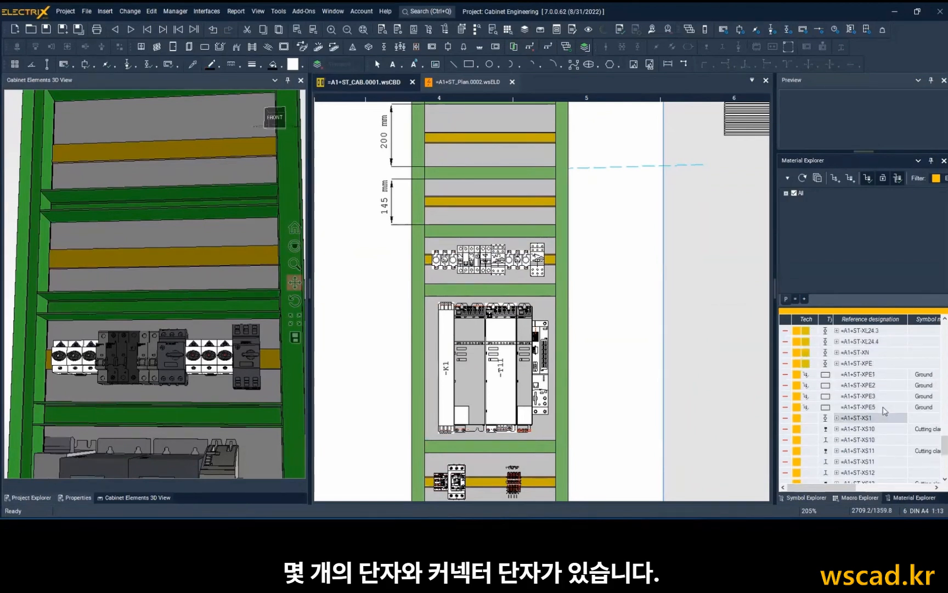
left_click(874, 364)
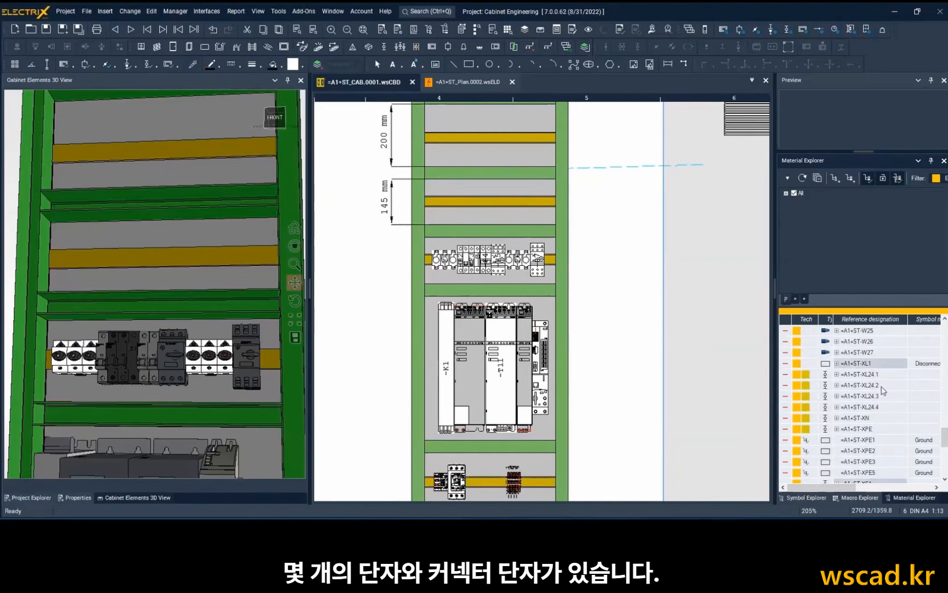
scroll(883, 391, "down", 5)
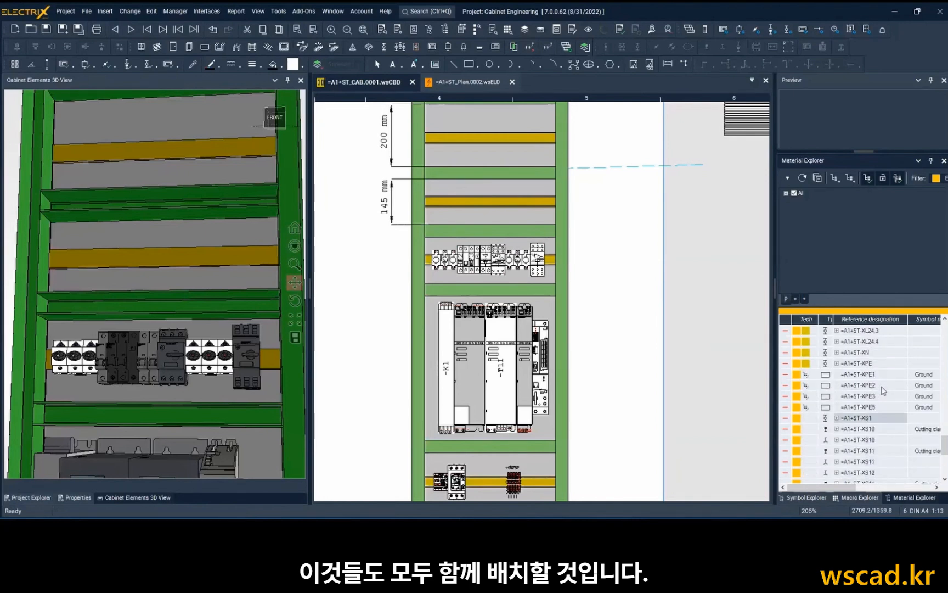
right_click(876, 388)
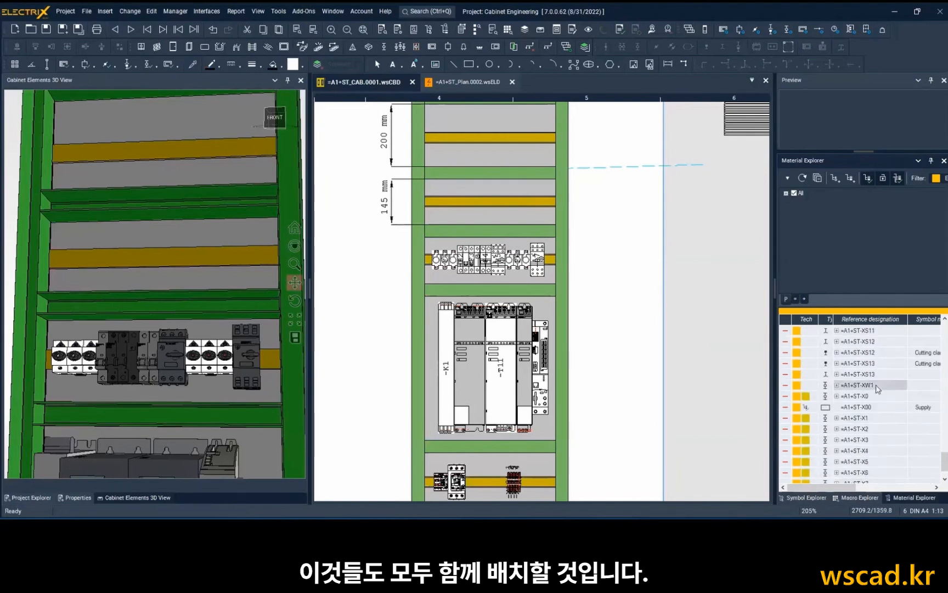
left_click(845, 404)
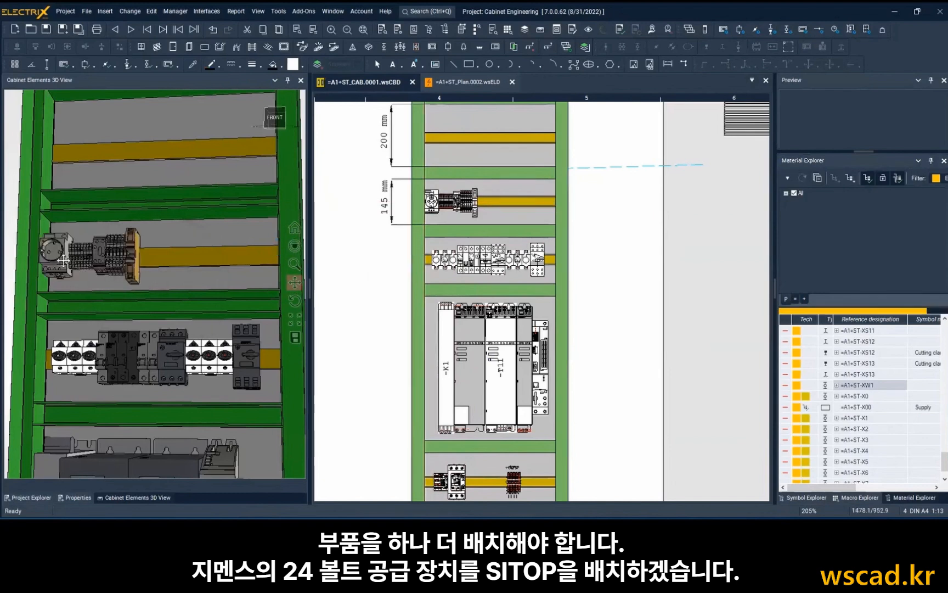
scroll(65, 260, "up", 3)
scroll(79, 255, "down", 2)
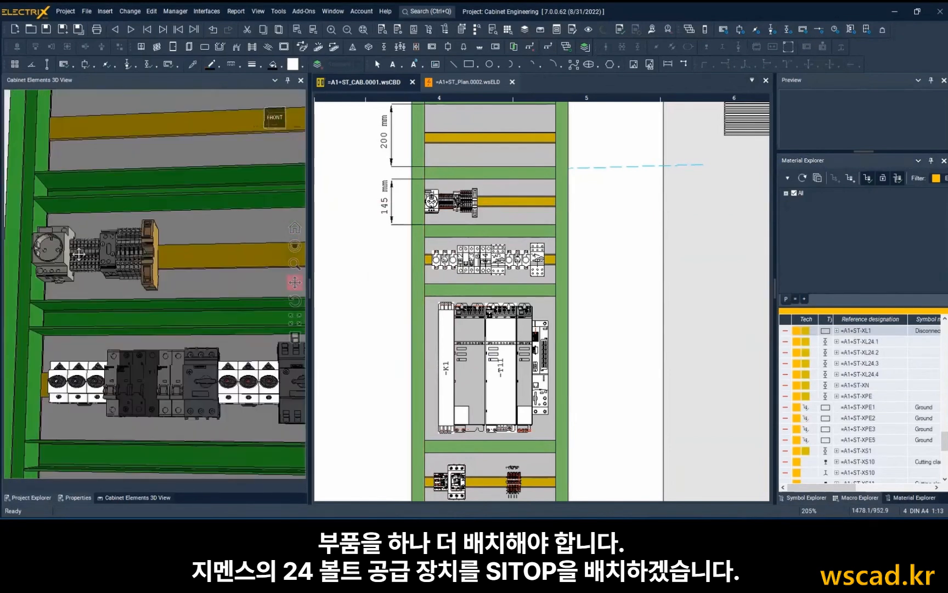
mouse_move(94, 249)
middle_mouse_down()
mouse_move(83, 266)
mouse_move(121, 258)
mouse_move(111, 259)
middle_mouse_up()
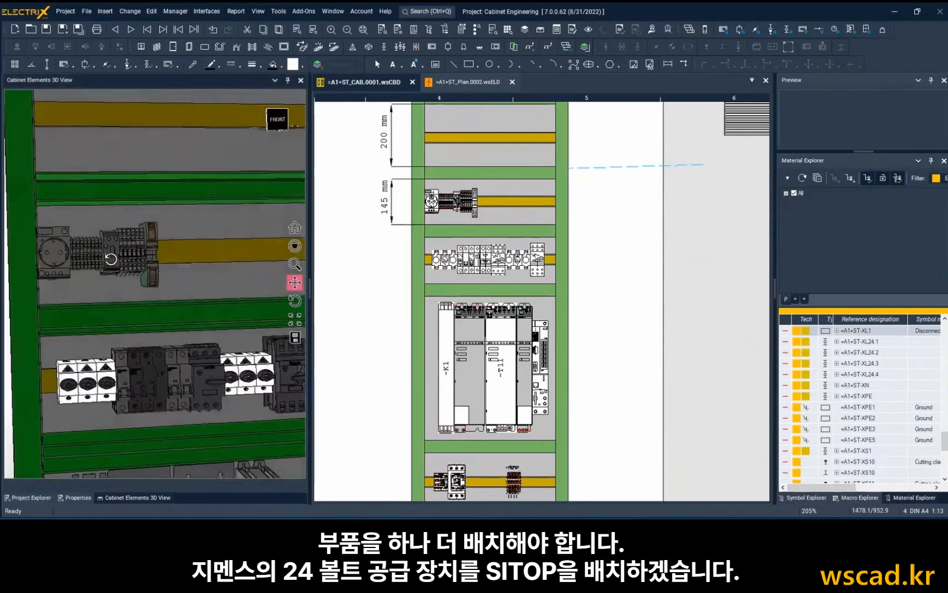
scroll(112, 259, "down", 1)
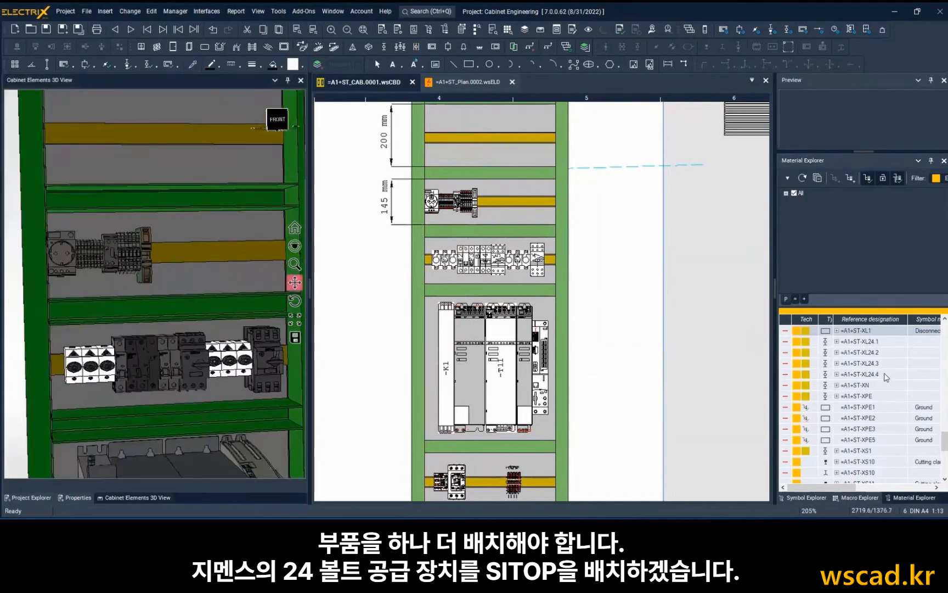
Insert the SITOP power supply =A1+ST-T14 and -P2 together right of the terminals on the socket's DIN rail and check them in 3D.
scroll(882, 377, "up", 5)
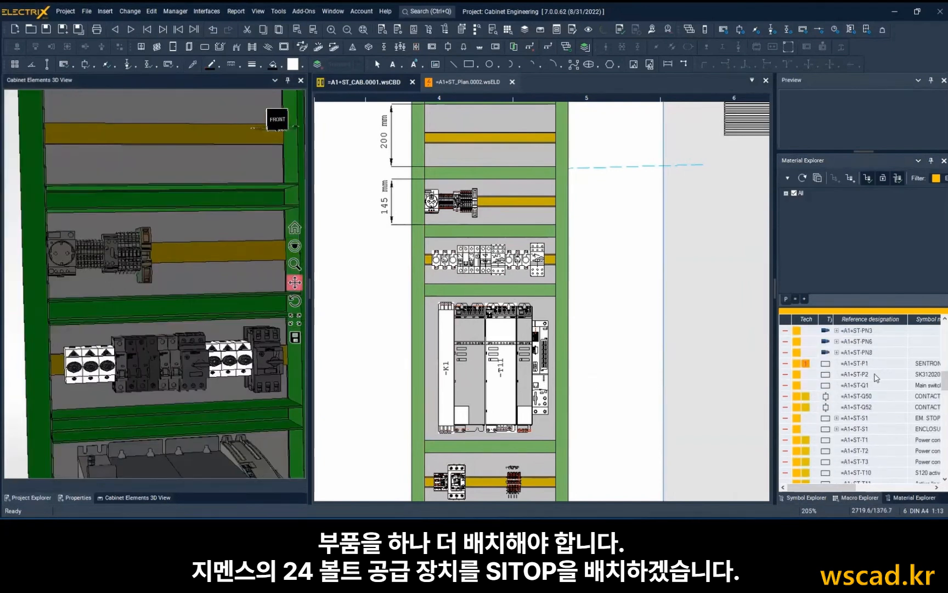
scroll(877, 378, "down", 1)
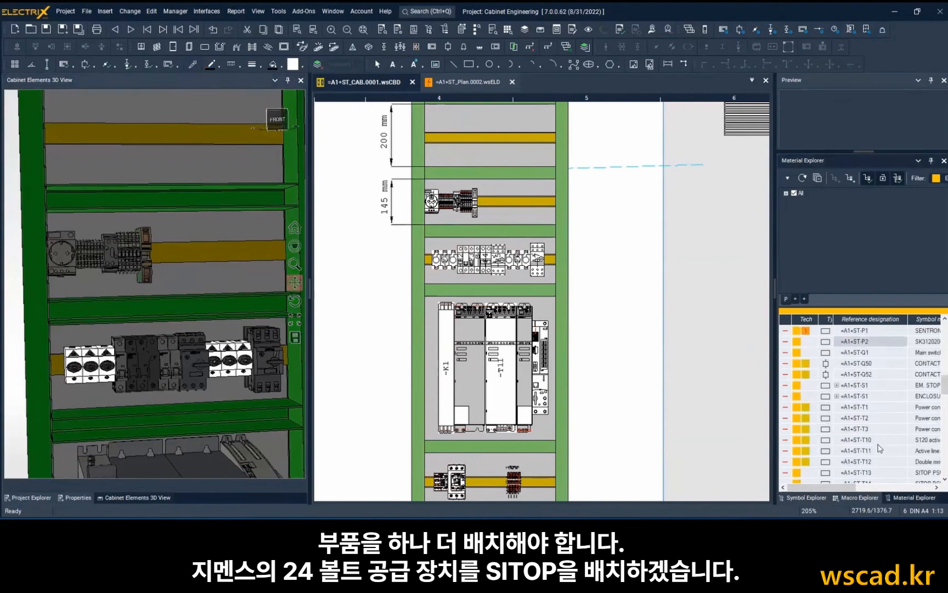
scroll(878, 412, "down", 2)
right_click(879, 420)
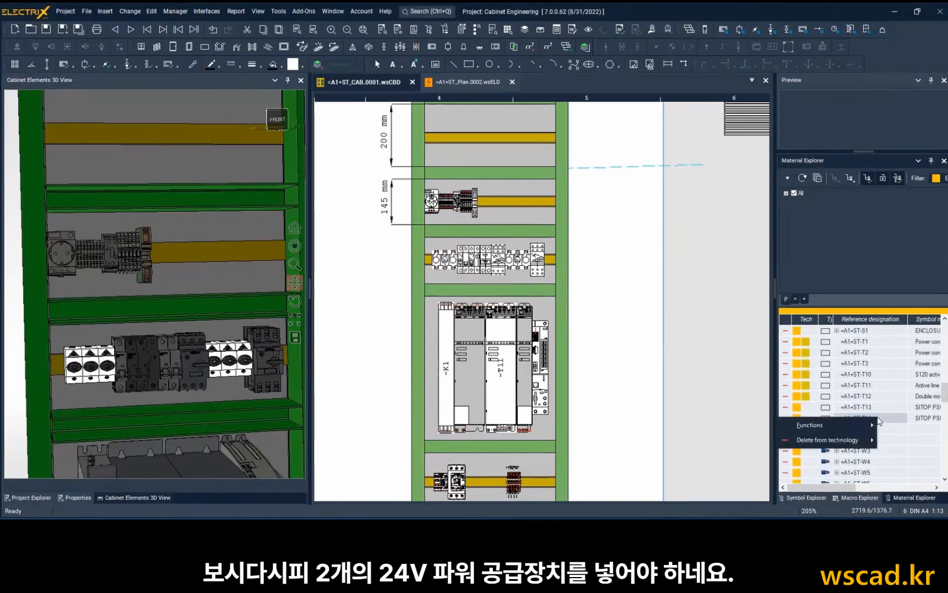
left_click(887, 409)
left_click(888, 419)
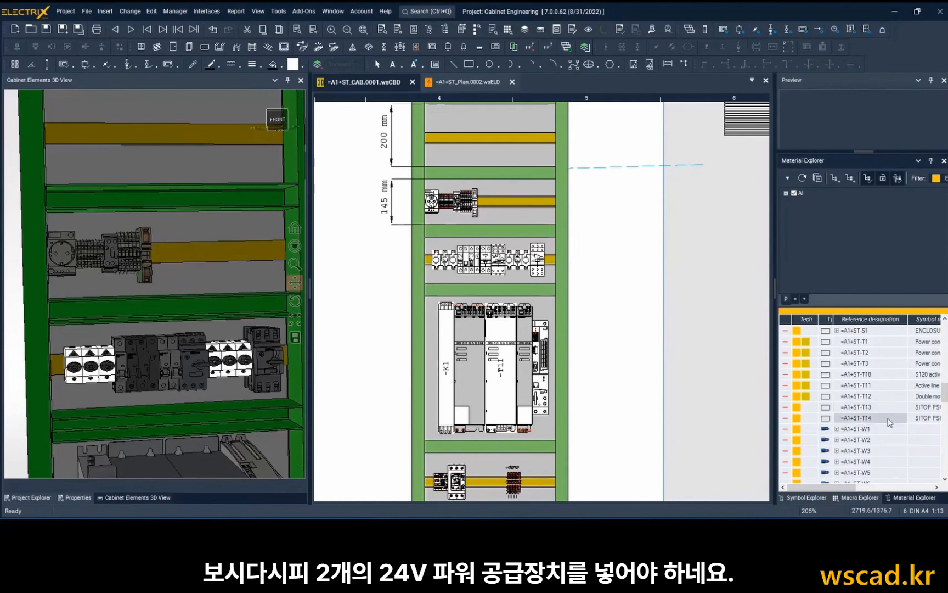
scroll(888, 418, "up", 4)
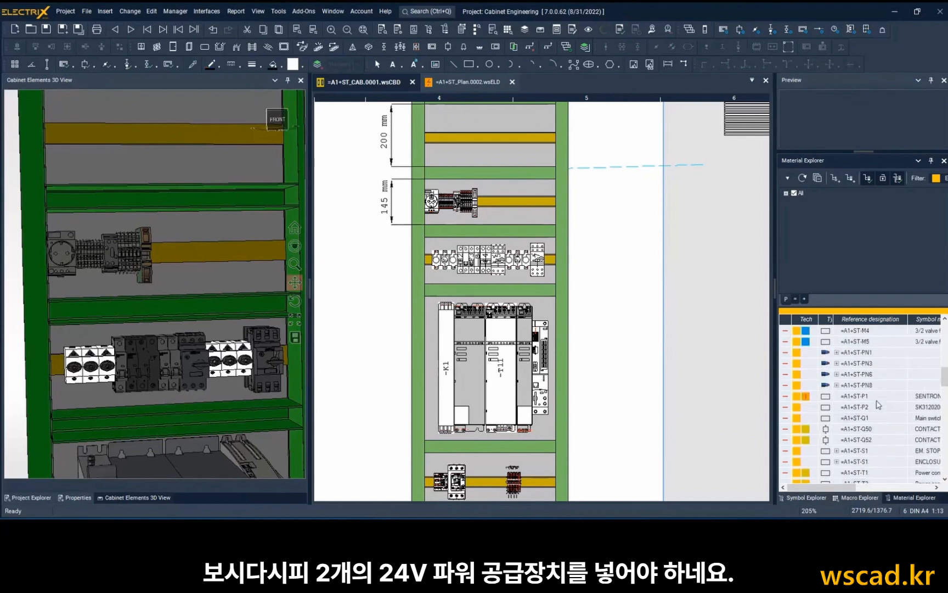
right_click(878, 407)
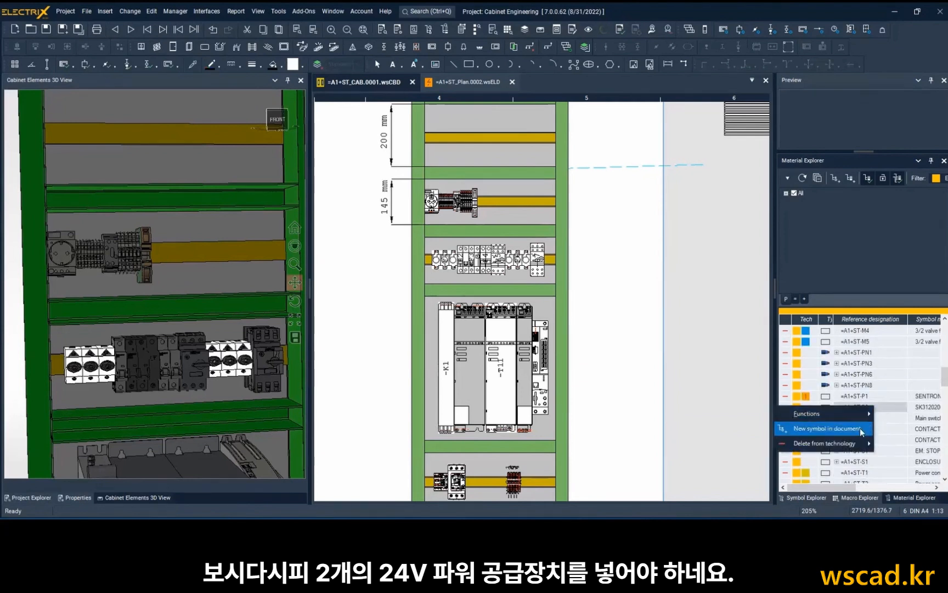
left_click(860, 427)
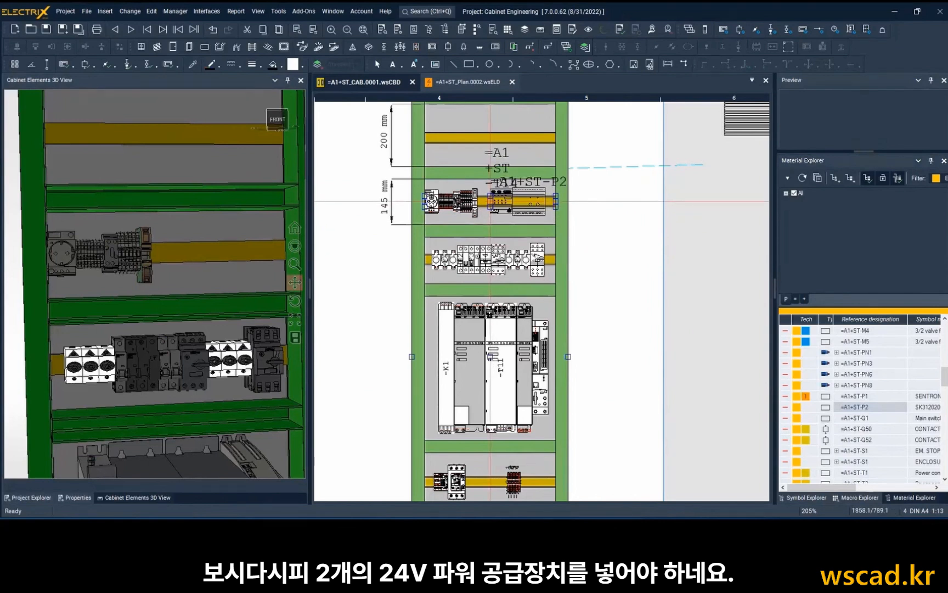
left_click(490, 201)
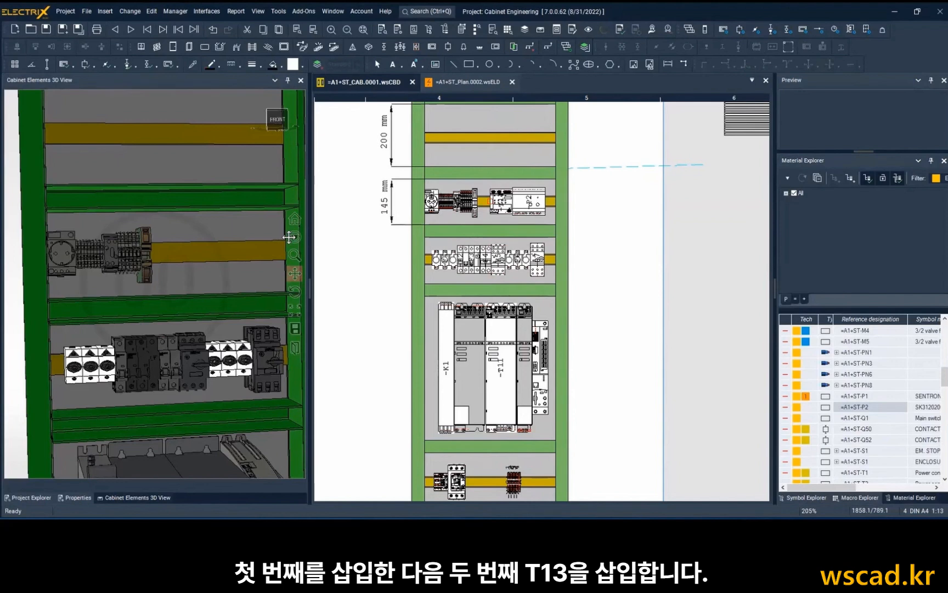
scroll(224, 236, "up", 3)
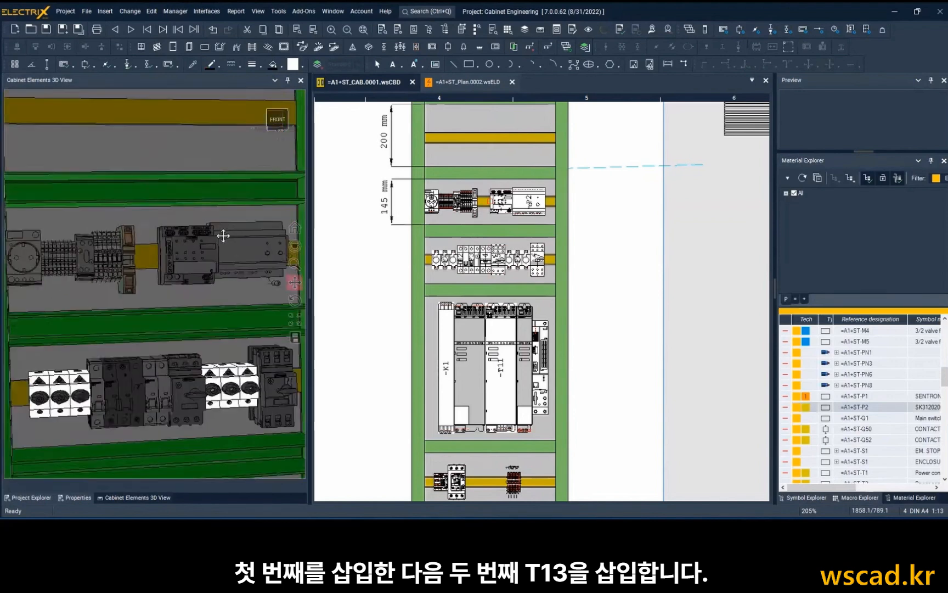
scroll(223, 236, "down", 2)
Insert the SITOP power supply =A1+ST-T13 at the left end of the topmost DIN rail.
left_click_drag(215, 201, 198, 334)
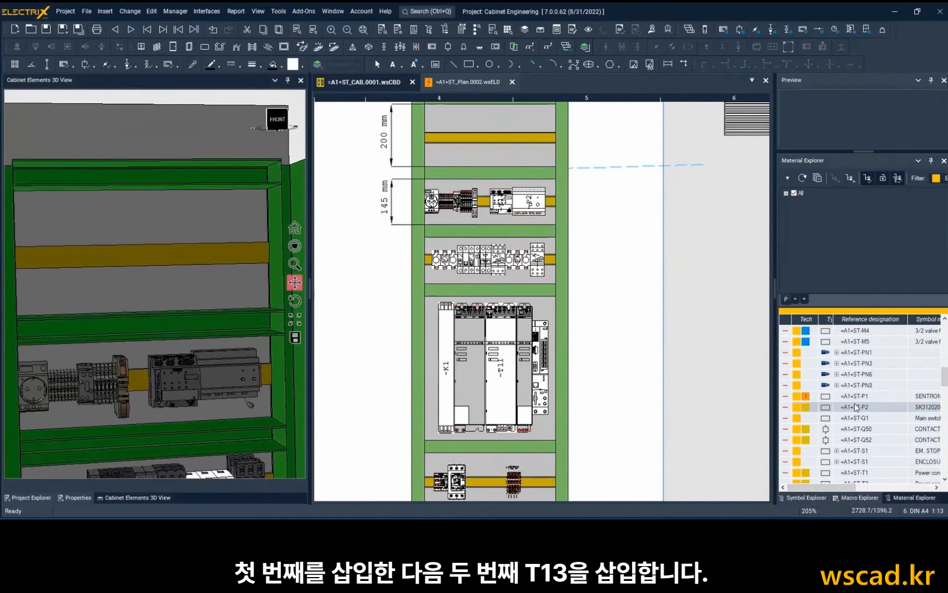
scroll(854, 403, "down", 3)
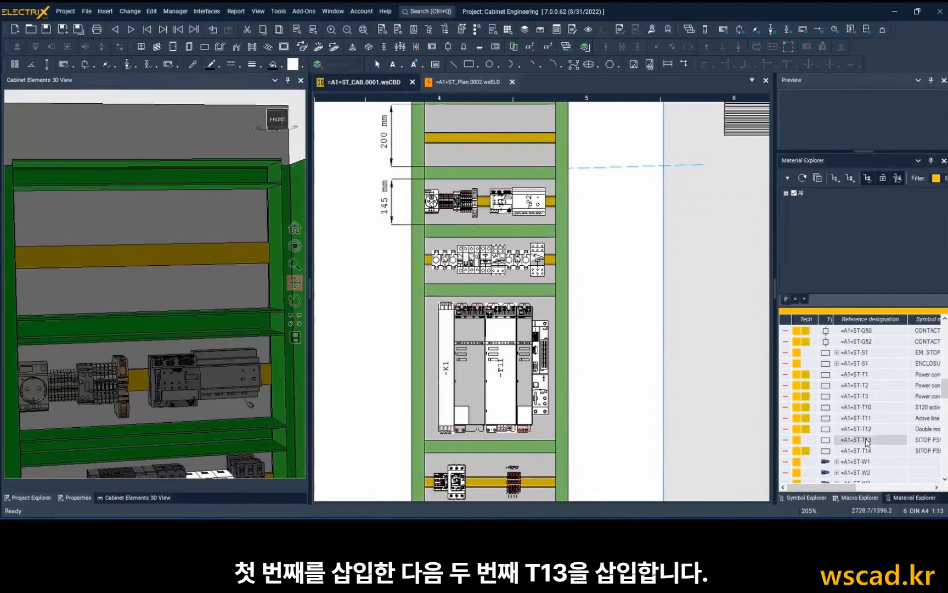
mouse_move(867, 442)
left_mouse_down()
mouse_move(373, 135)
mouse_move(424, 137)
left_mouse_up()
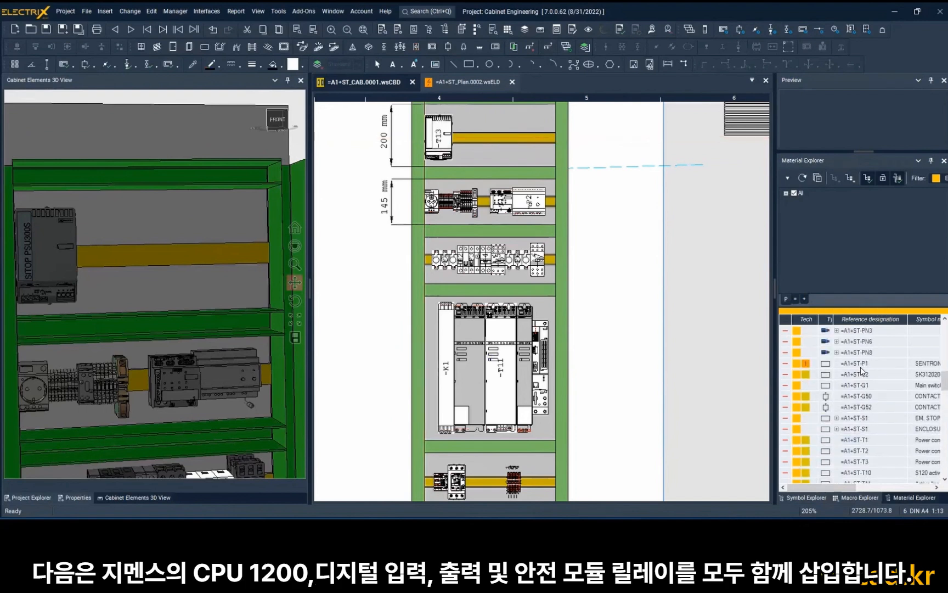
Insert the PLC, relay and network modules =A1+ST-K100, -K101, -K102, -K200, -K300 and -K301 together right of -T13 and check them in 3D.
scroll(860, 371, "down", 5)
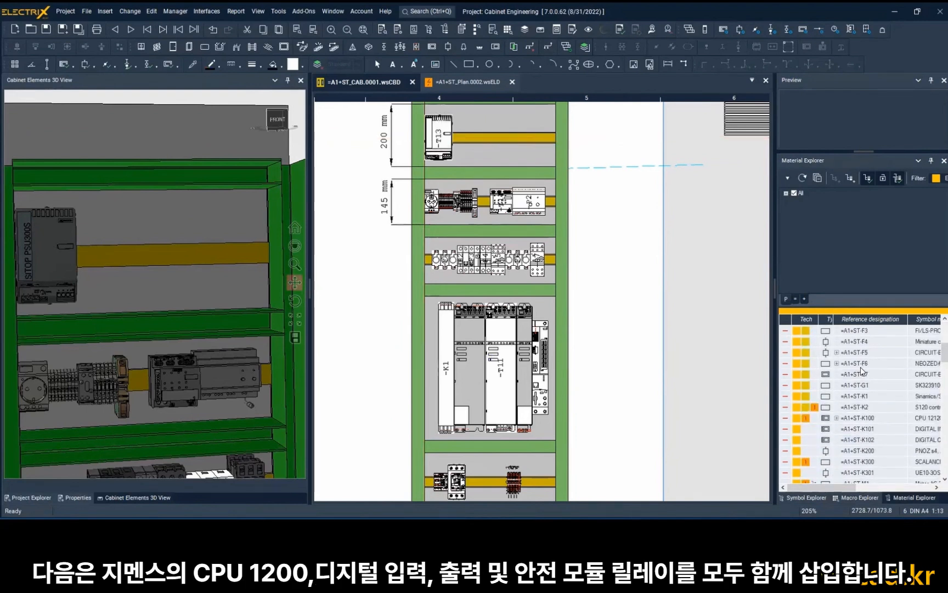
left_click(873, 452)
left_click(869, 464, "ctrl")
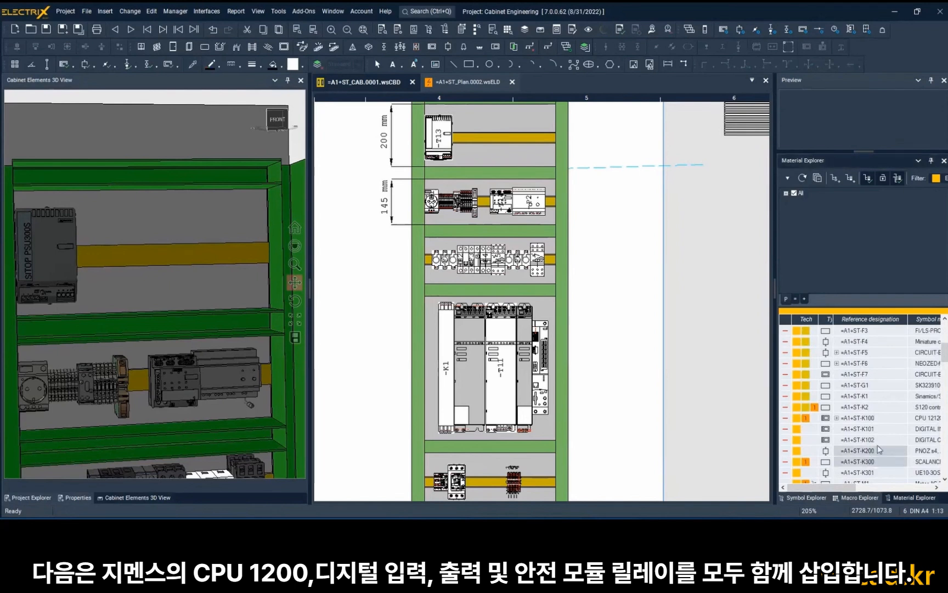
left_click(871, 418, "ctrl")
left_click(874, 429, "ctrl")
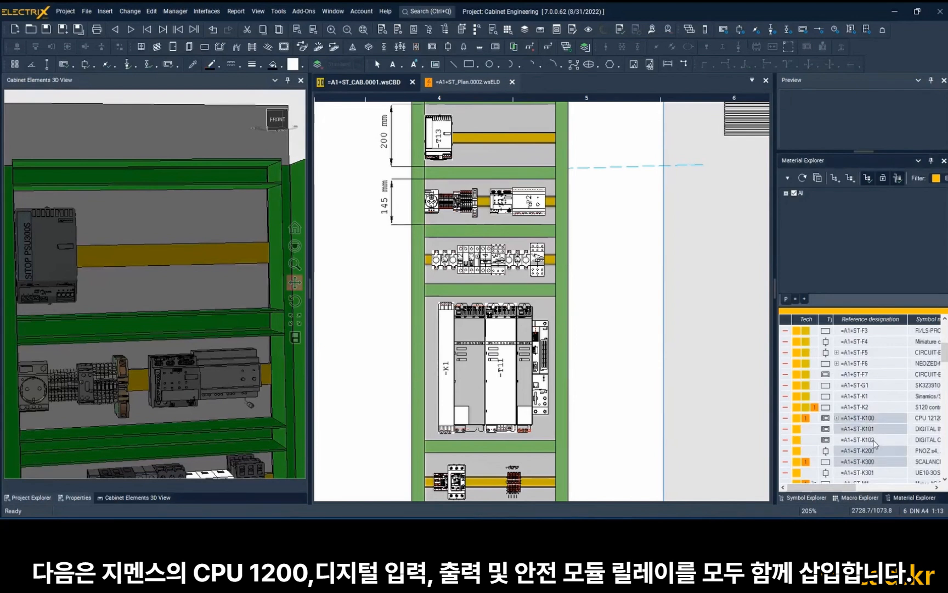
left_click(874, 441, "ctrl")
left_click(872, 473, "ctrl")
right_click(873, 476)
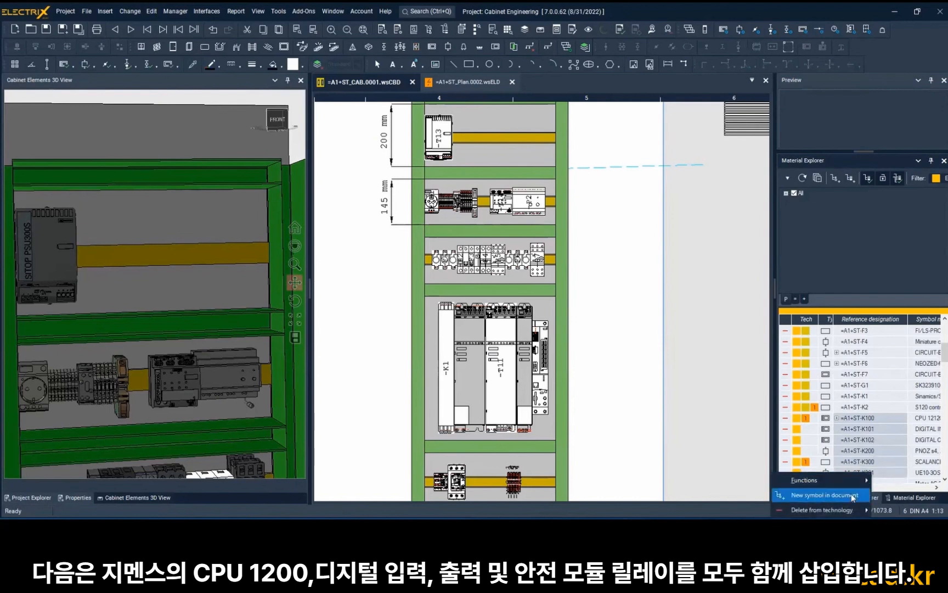
left_click(853, 497)
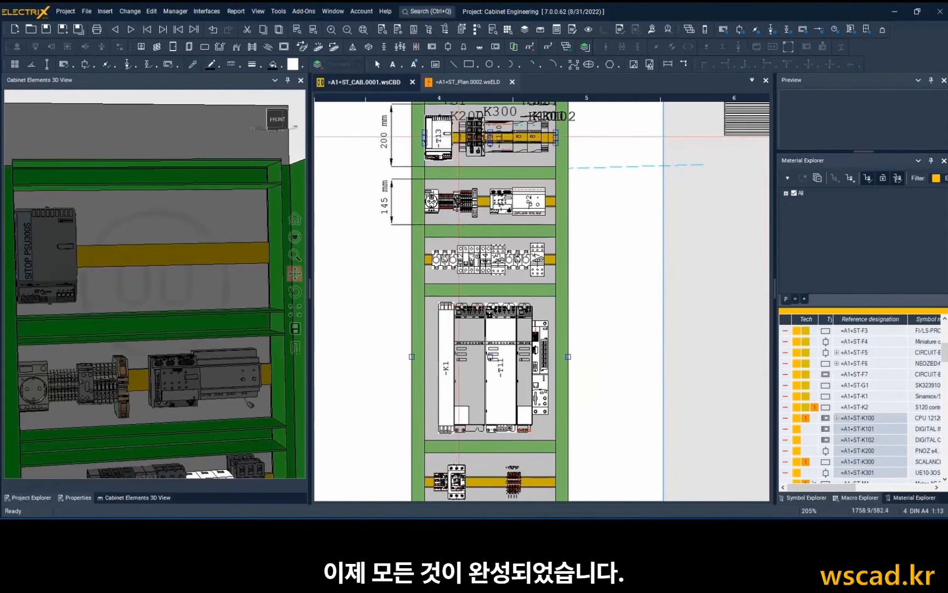
left_click(459, 136)
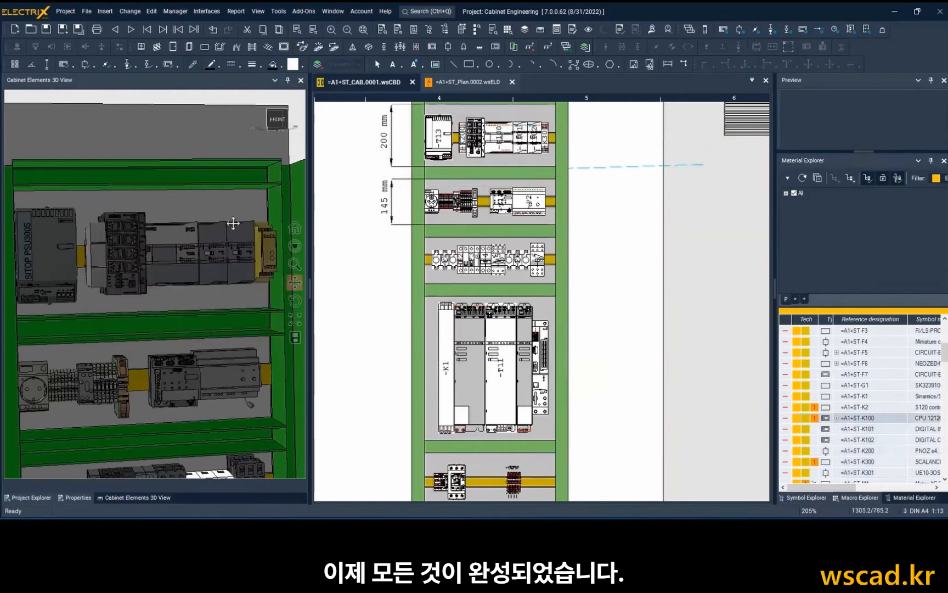
scroll(233, 223, "down", 3)
mouse_move(234, 223)
middle_mouse_down()
mouse_move(201, 227)
mouse_move(219, 218)
mouse_move(223, 226)
middle_mouse_up()
scroll(358, 223, "down", 1)
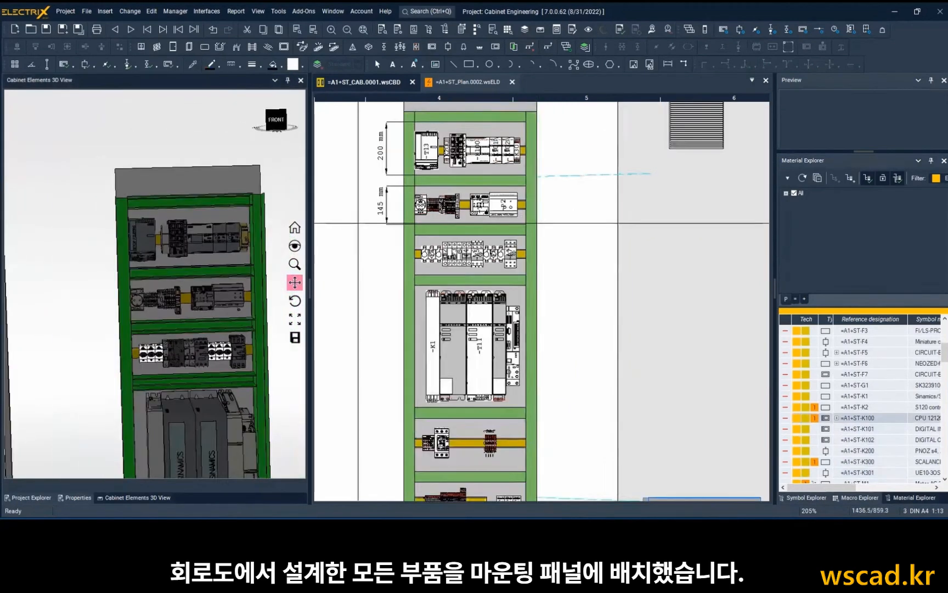
Insert the SENTRON device =A1+ST-P1 on the cabinet door below the upper ventilation grille.
scroll(358, 223, "down", 3)
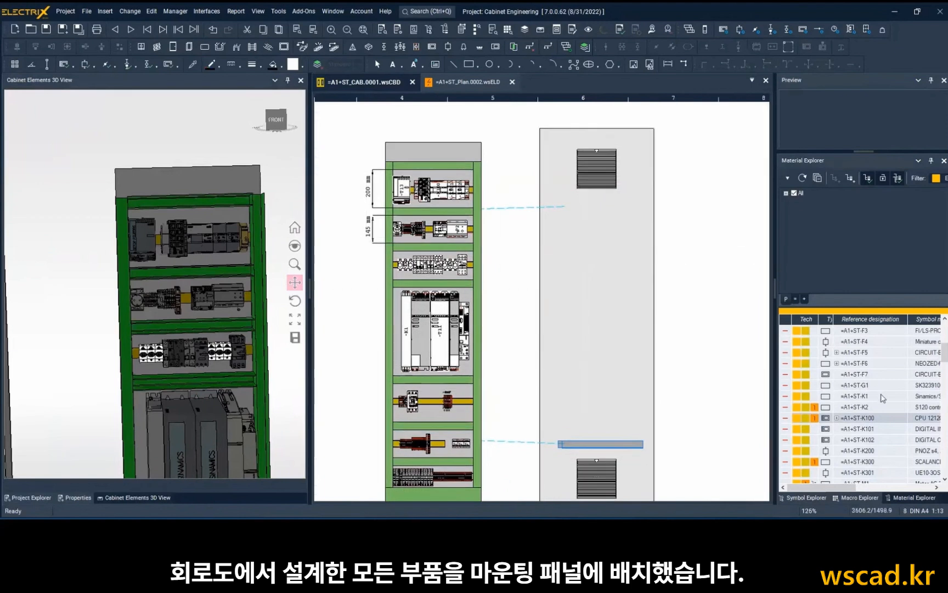
scroll(884, 398, "up", 3)
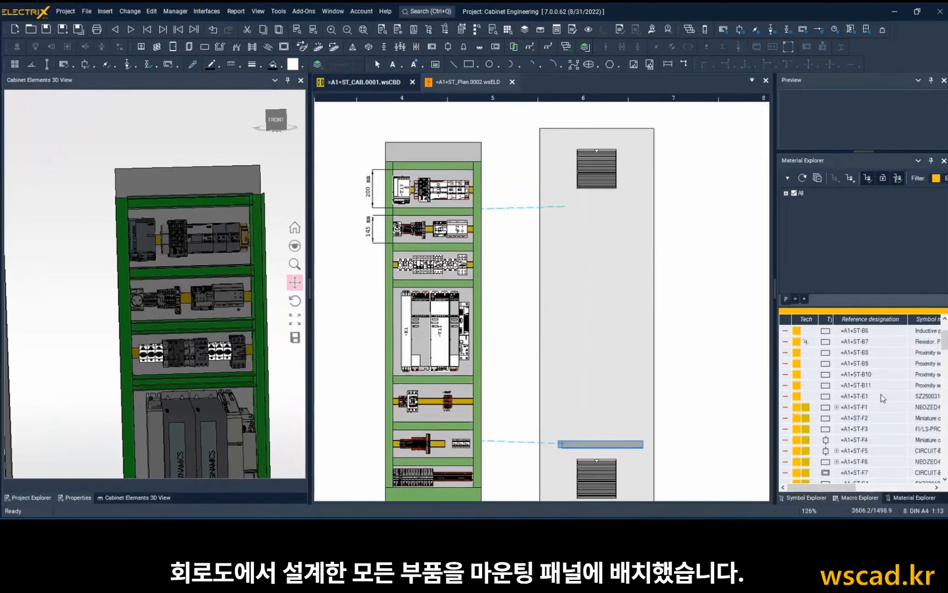
scroll(883, 398, "up", 2)
scroll(883, 398, "down", 4)
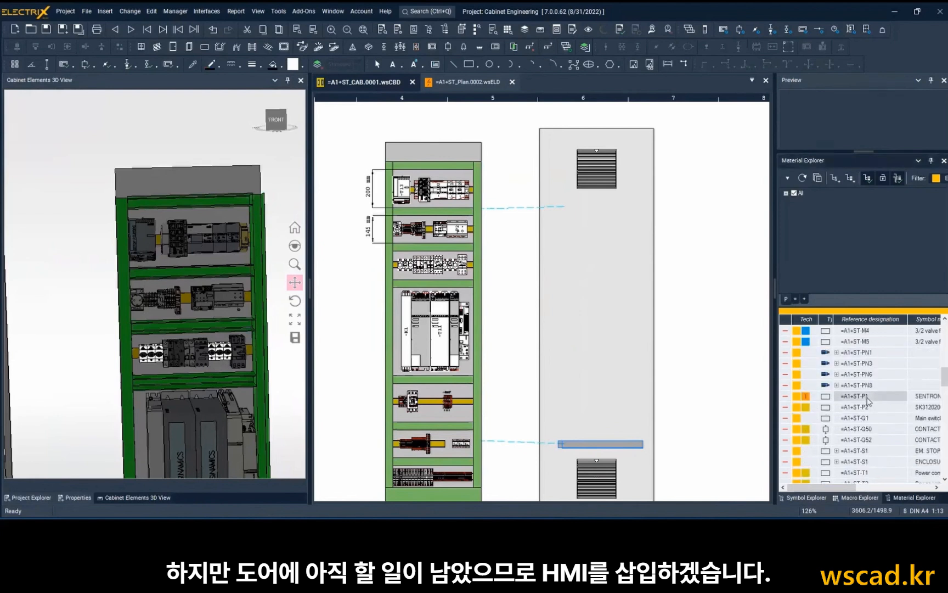
left_click_drag(869, 400, 588, 232)
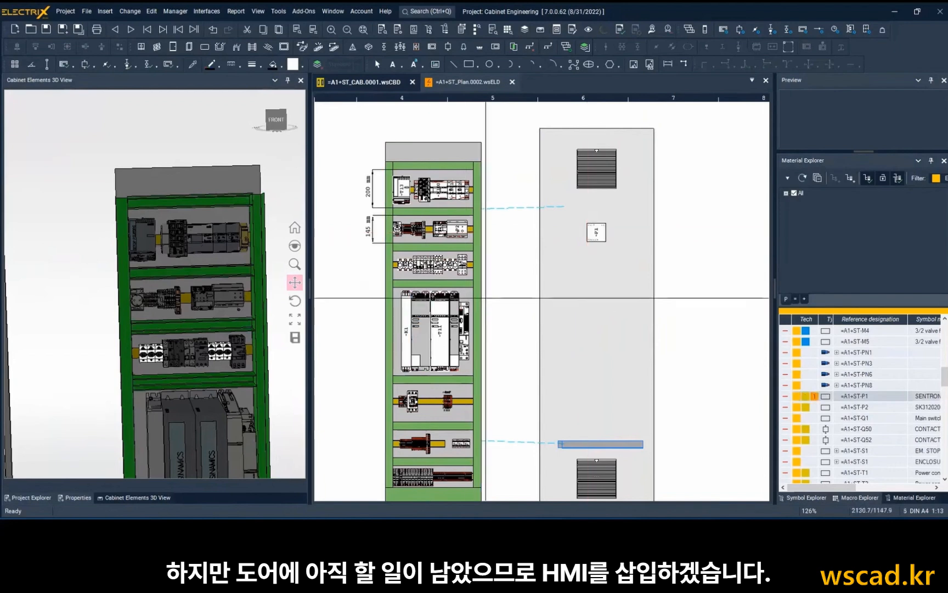
Base the position of the SENTRON device -P1 on its parent, the cabinet door, in its cabinet component properties.
left_click_drag(208, 281, 42, 281)
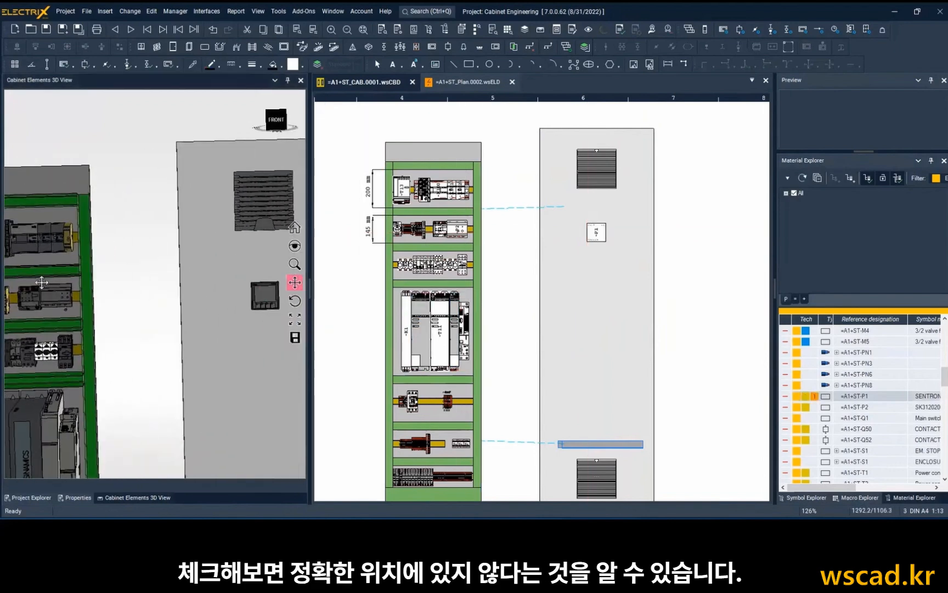
scroll(554, 247, "up", 2)
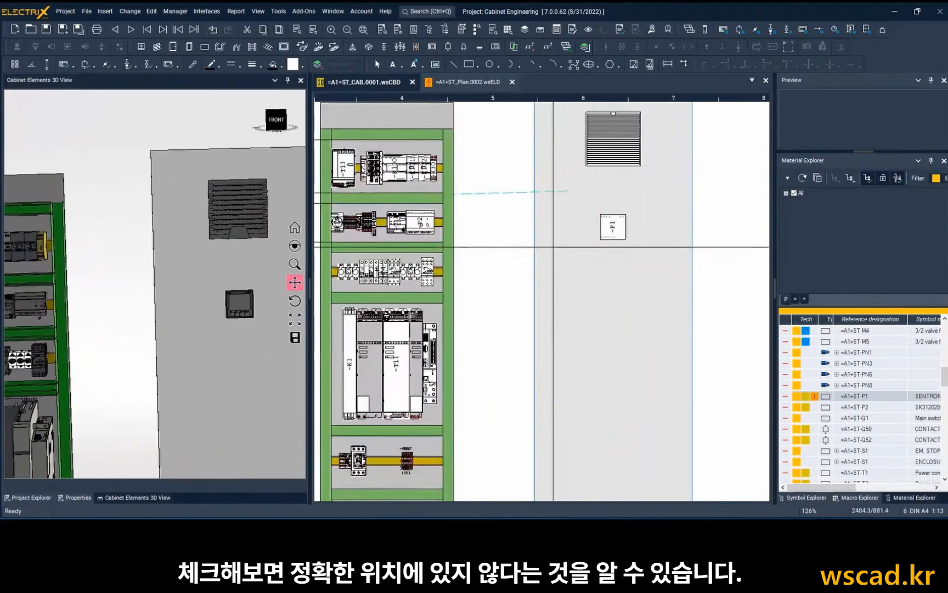
scroll(553, 247, "up", 1)
scroll(645, 210, "up", 2)
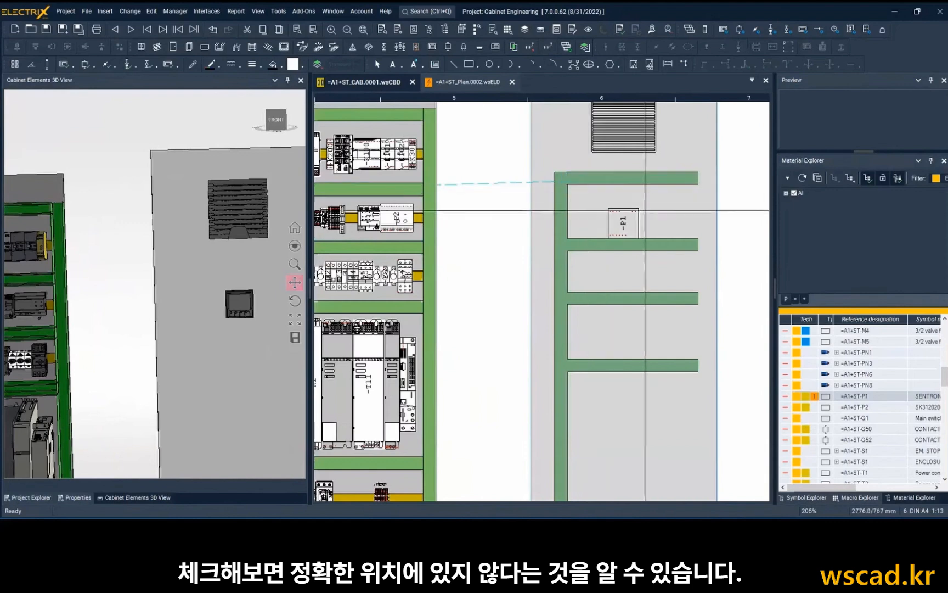
double_click(622, 221)
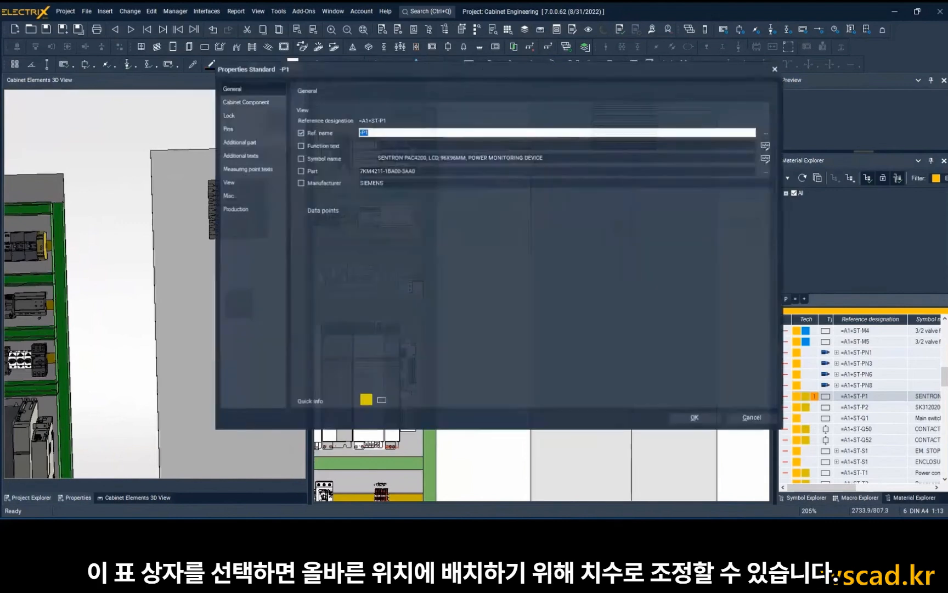
left_click(248, 103)
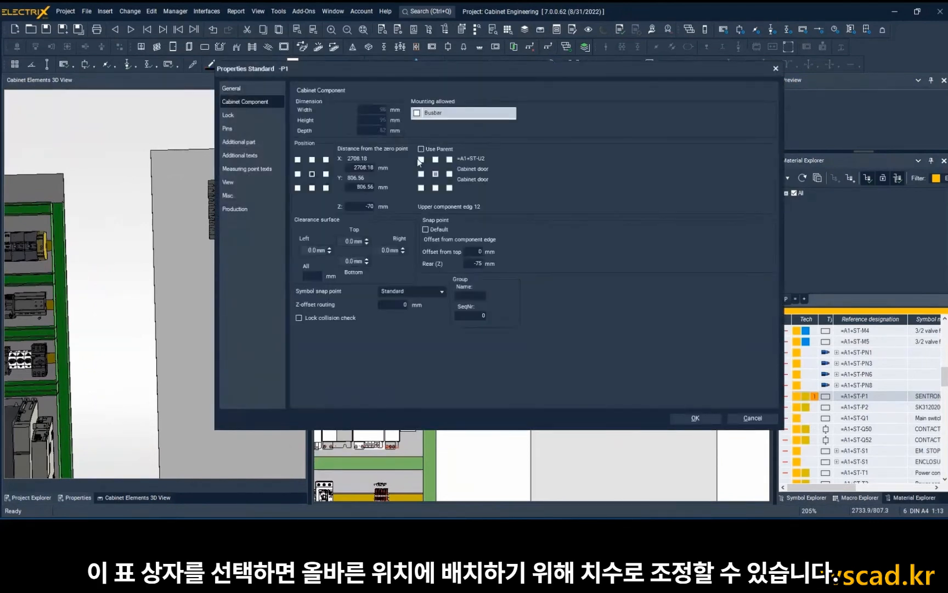
left_click(421, 149)
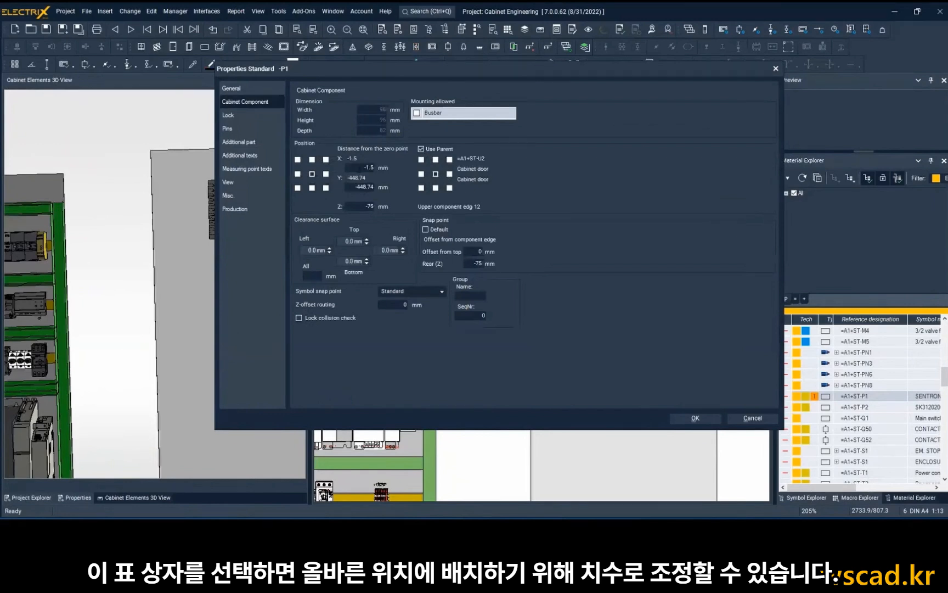
Set -P1's X distance from the door's centre to 0 mm and enter a negative Y distance that moves it closer to the upper grille.
double_click(367, 167)
type("0")
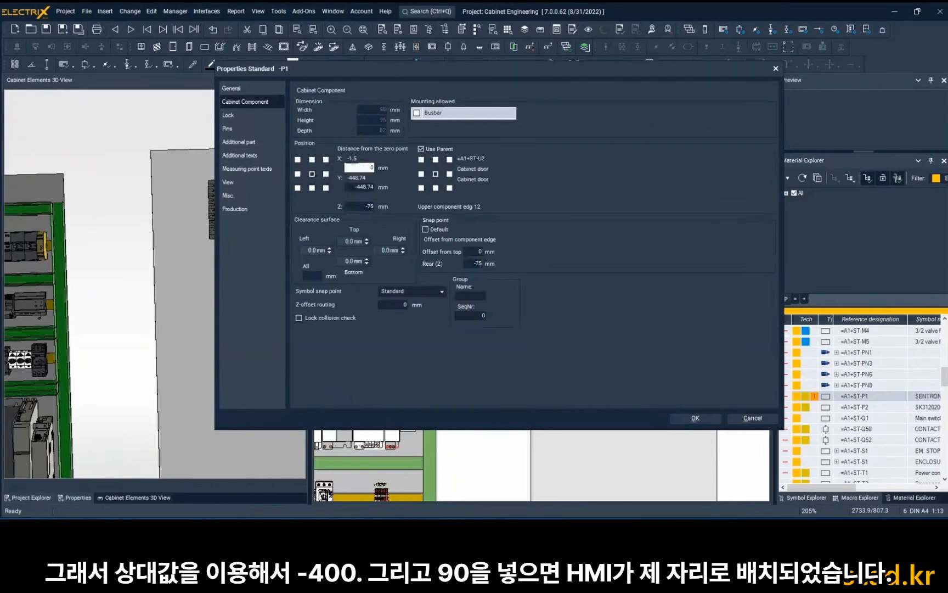
key("Tab")
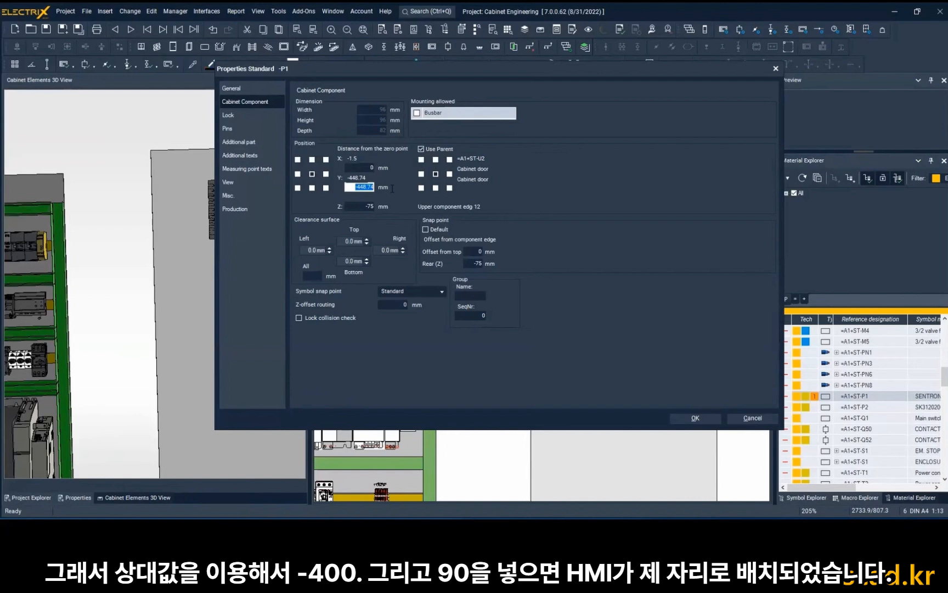
type("-490")
left_click(694, 418)
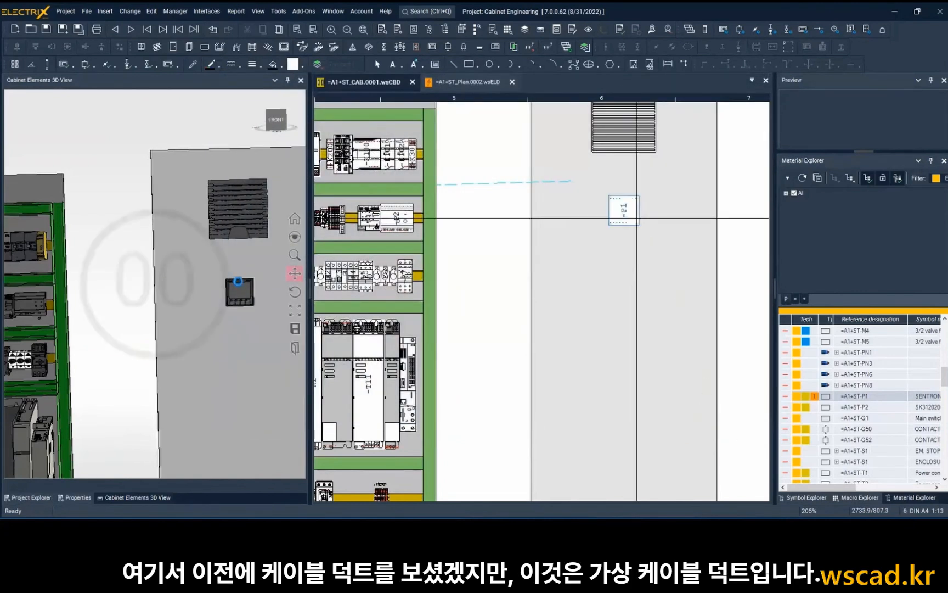
Insert the emergency stop =A1+ST-S1 and the main switch =A1+ST-Q1 below -P1, in separate fields between the door's virtual cable ducts.
scroll(237, 281, "down", 2)
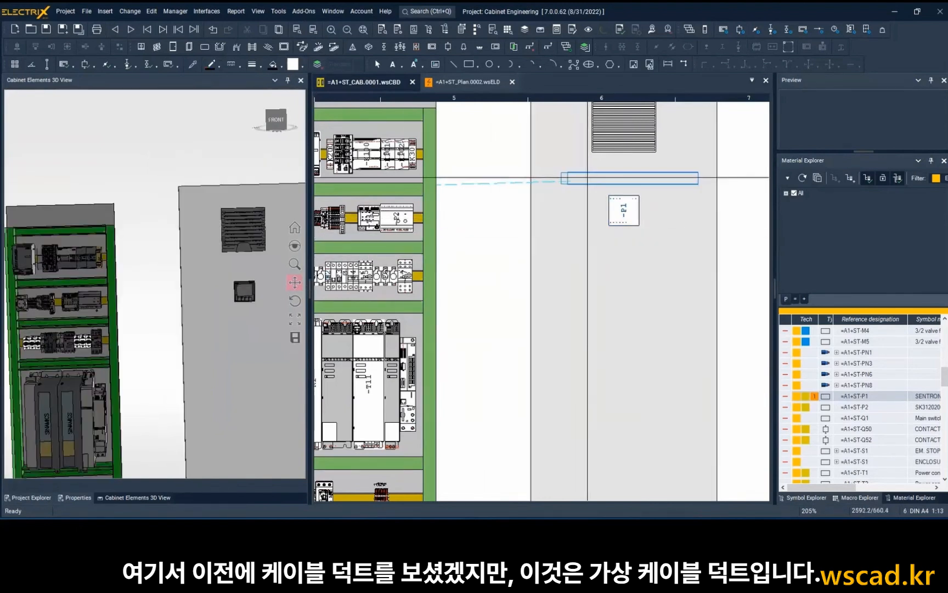
left_click(566, 178)
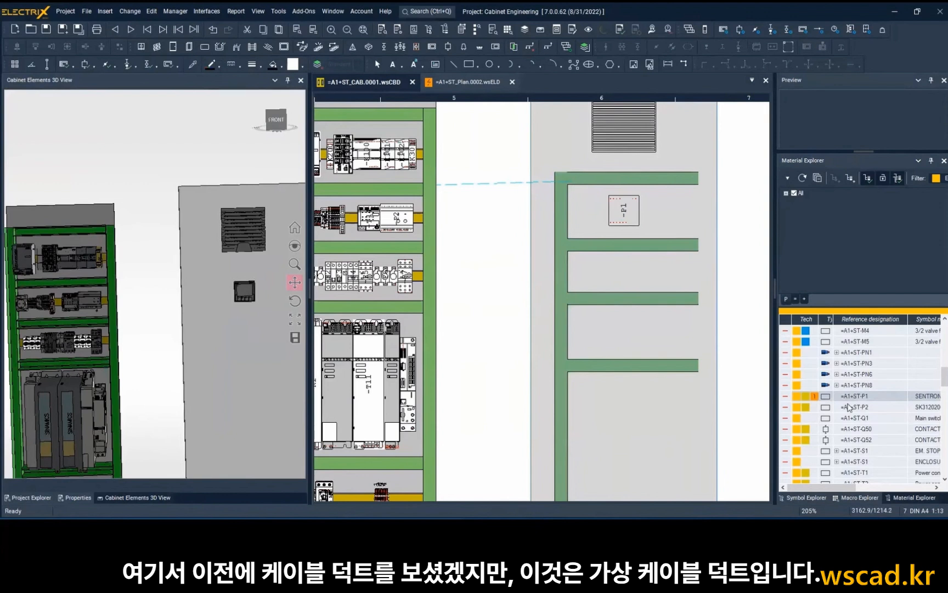
scroll(850, 407, "down", 2)
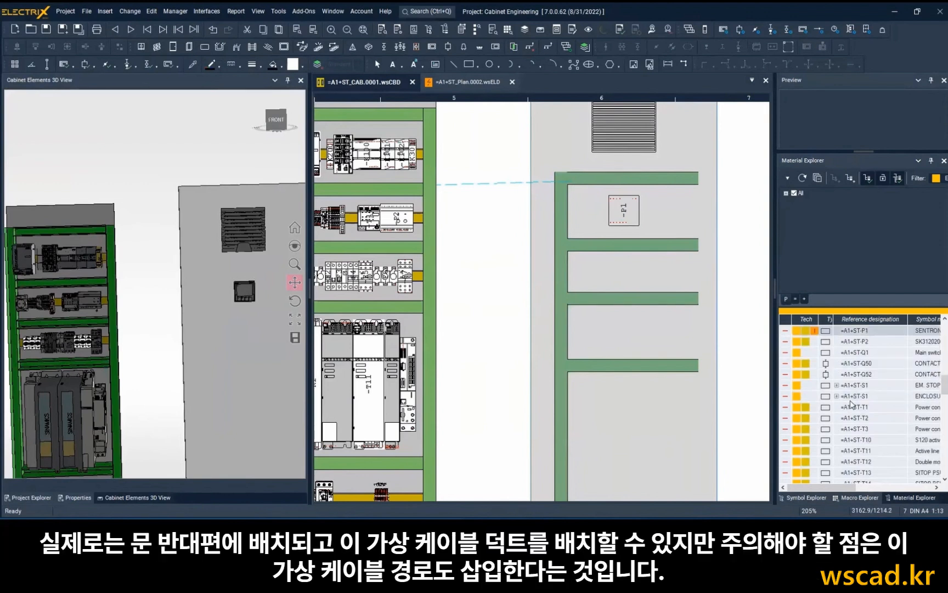
left_click_drag(853, 387, 598, 301)
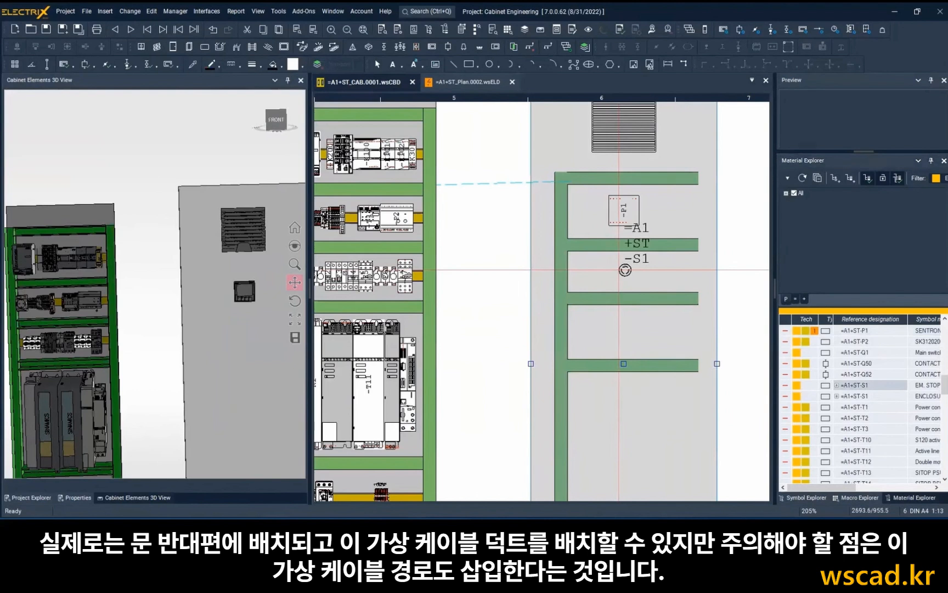
left_click(625, 270)
left_click(865, 353)
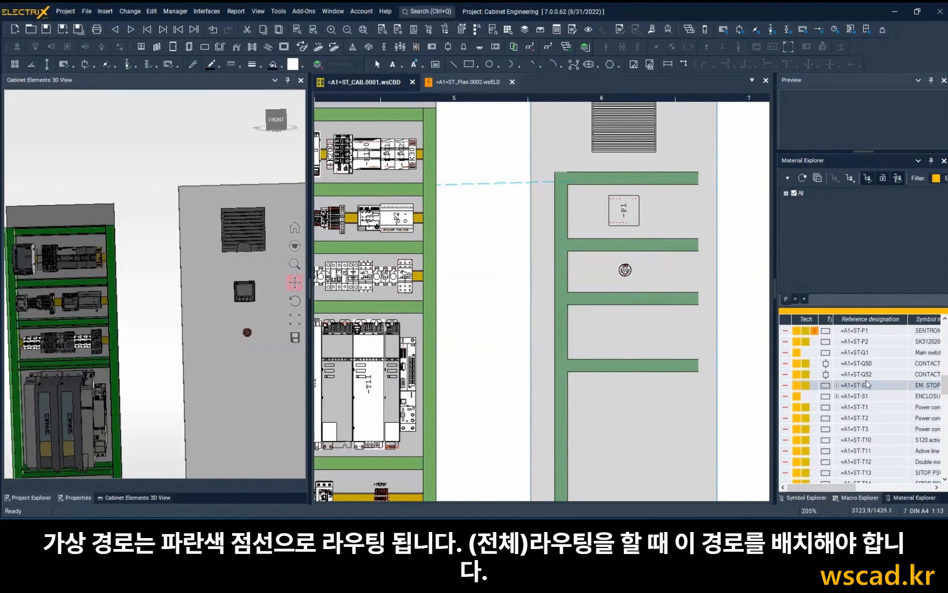
mouse_move(865, 354)
left_mouse_down()
mouse_move(605, 326)
mouse_move(634, 330)
mouse_move(615, 334)
left_mouse_up()
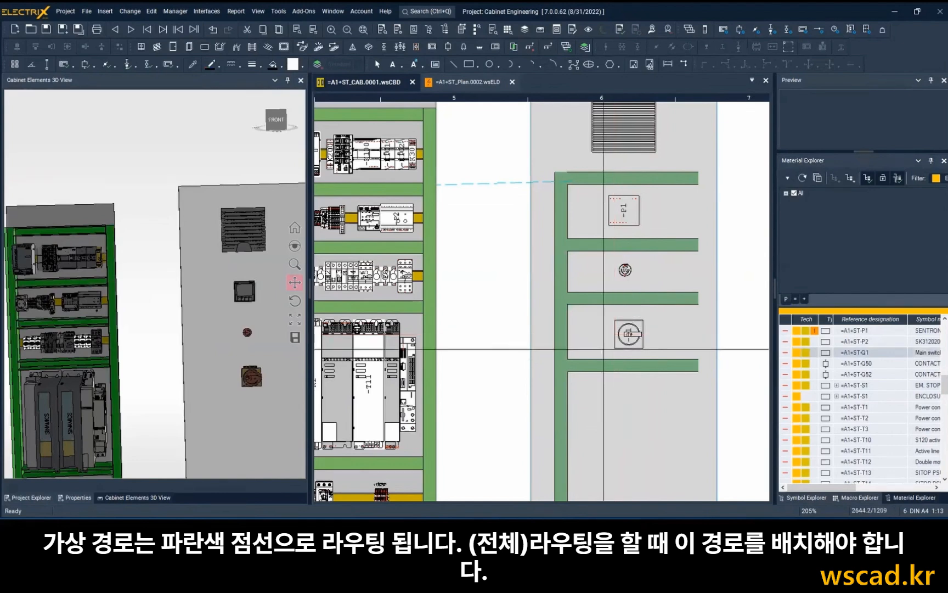
Run the cabinet routing to route the wires on the mounting plate and the door.
scroll(566, 350, "down", 3)
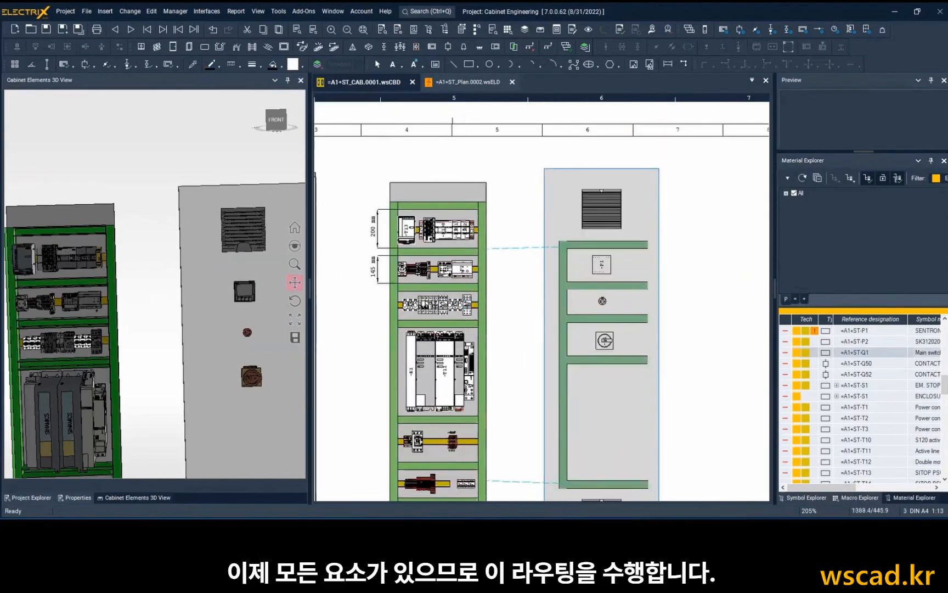
left_click(277, 11)
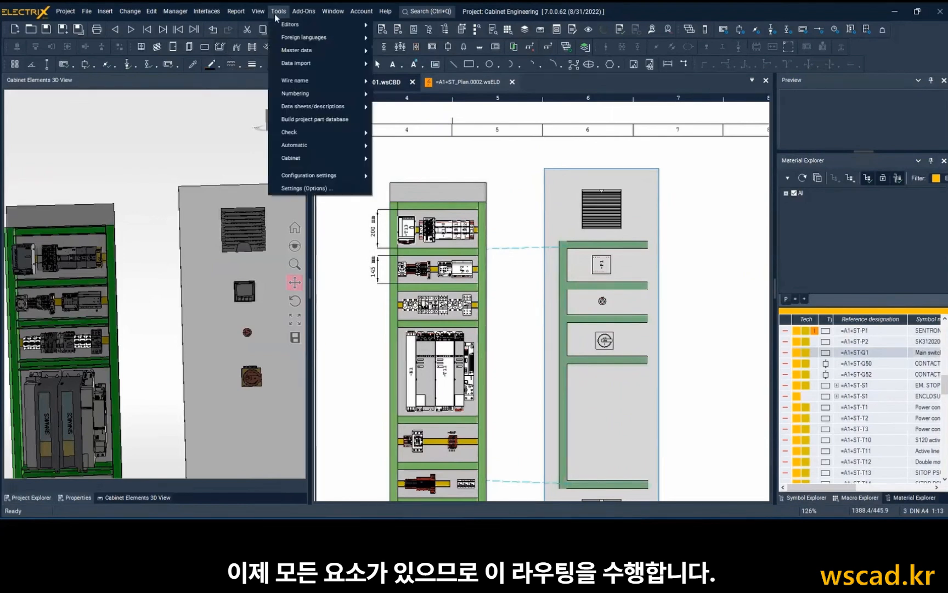
mouse_move(321, 155)
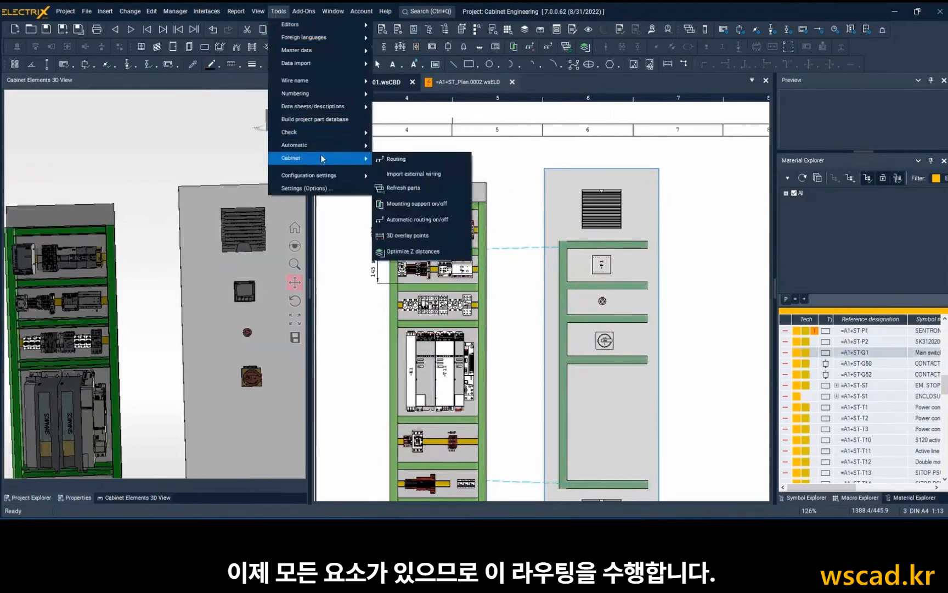
left_click(394, 158)
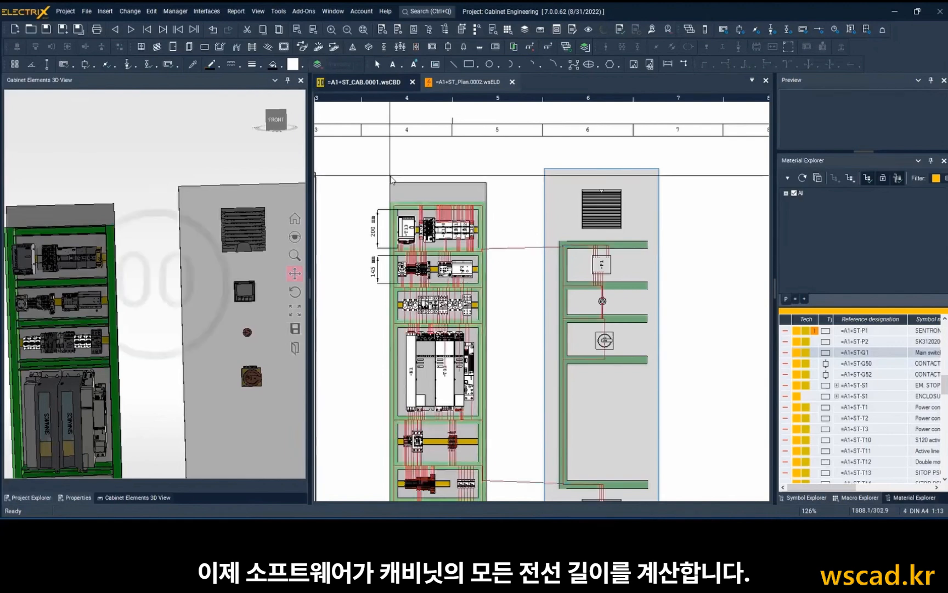
Move the empty cabinet enclosure over the equipped mounting plate and inspect the assembly and the ducts on the door's rear in 3D.
scroll(148, 269, "down", 5)
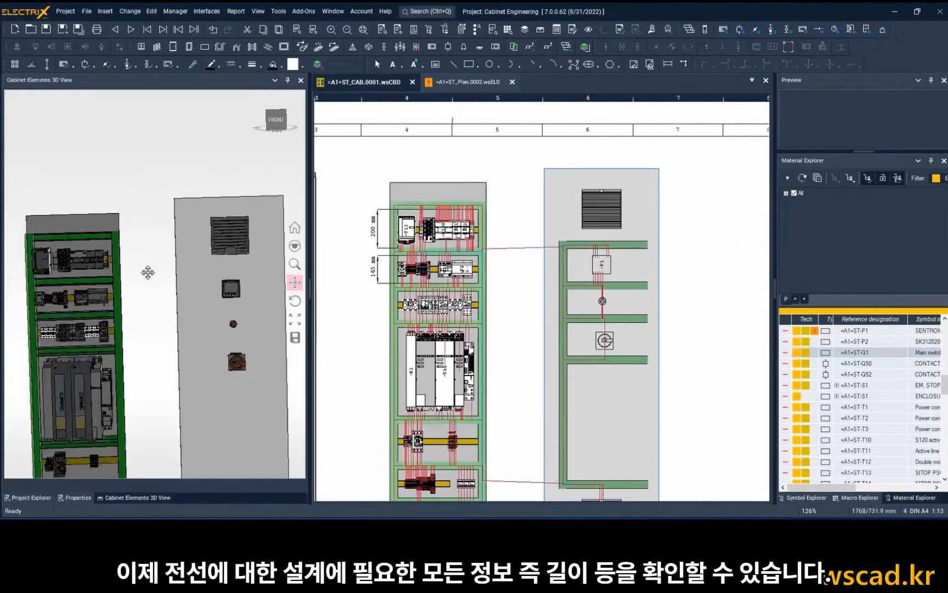
scroll(365, 275, "down", 5)
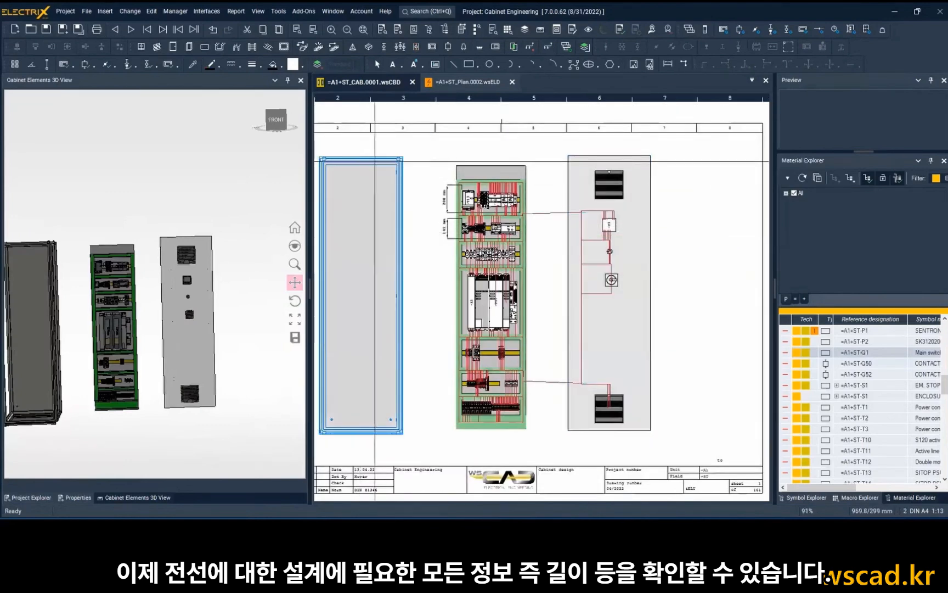
key("m")
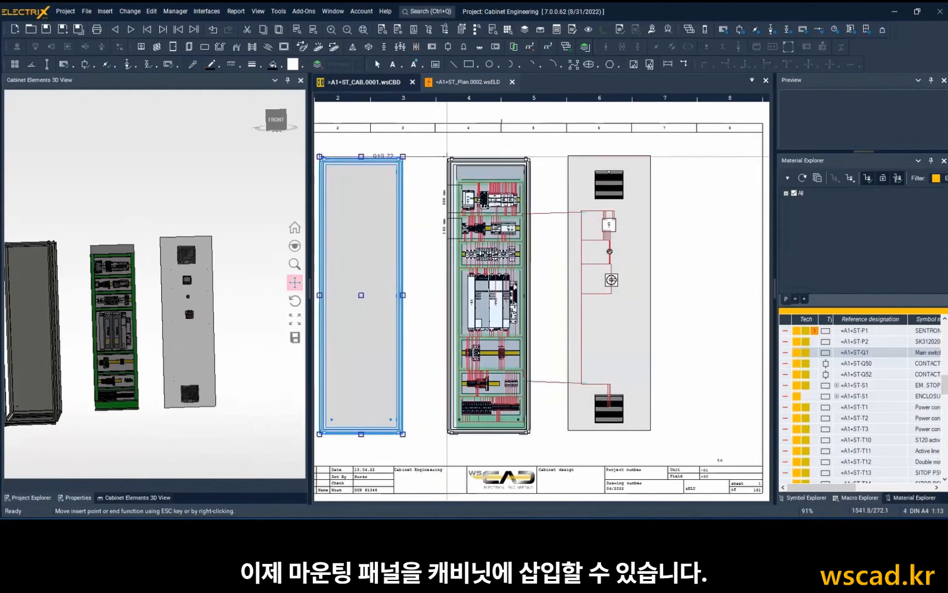
left_click(449, 157)
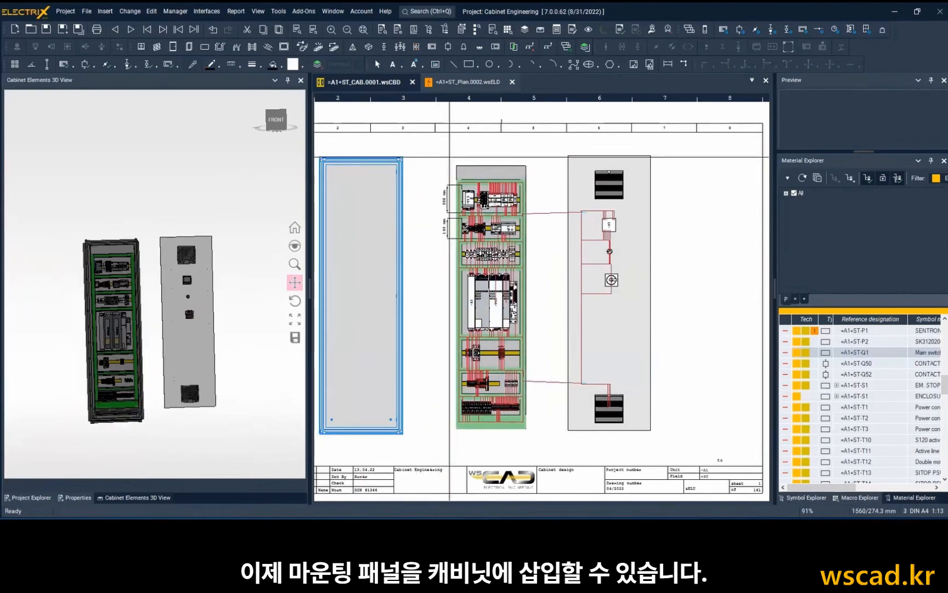
scroll(143, 303, "up", 3)
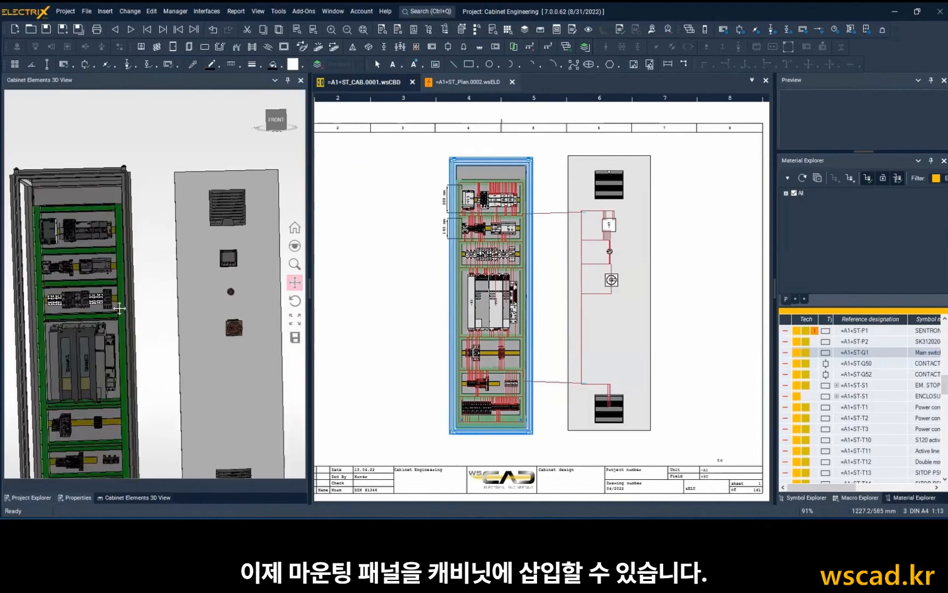
middle_click_drag(120, 303, 229, 308)
scroll(46, 273, "up", 3)
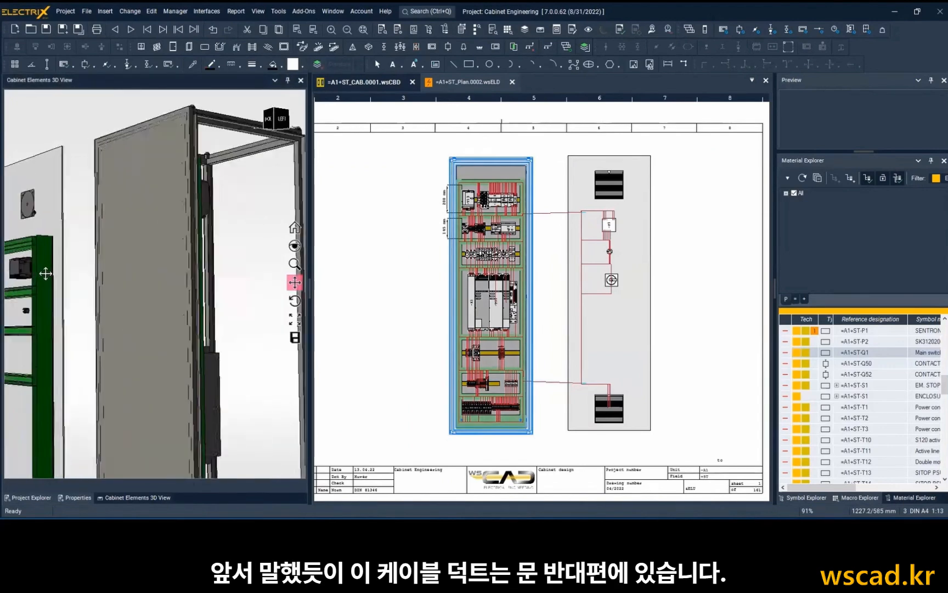
scroll(46, 273, "down", 5)
middle_click_drag(99, 284, 135, 291)
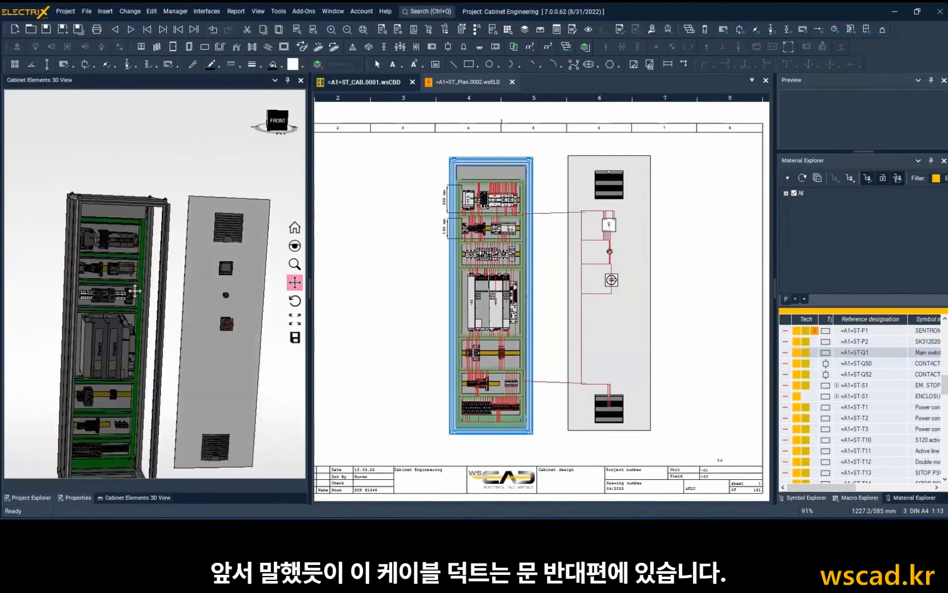
left_click(296, 235)
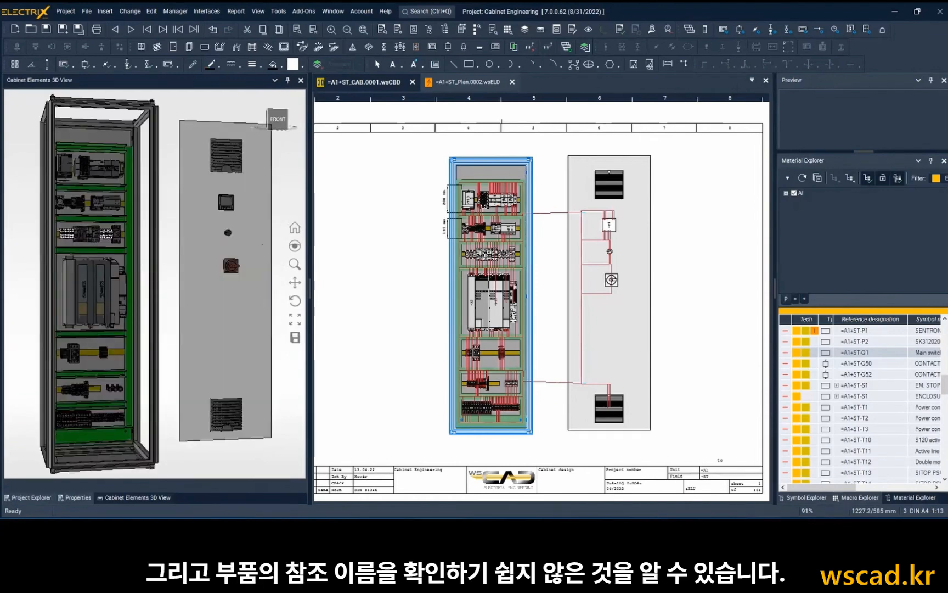
Select only the reference names -F1 to -F7 with intelligent selection and move them above their components on the third DIN rail.
left_click(437, 313)
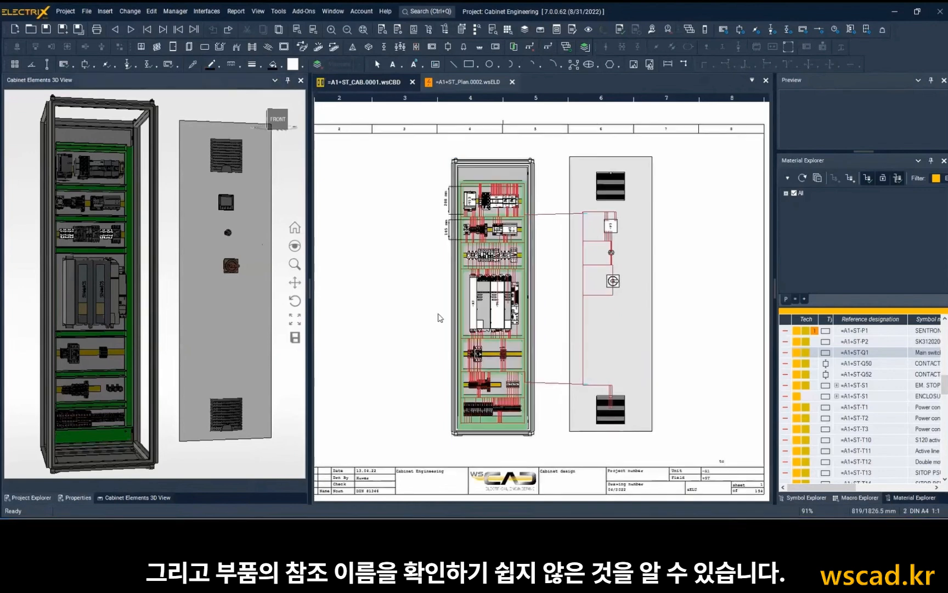
scroll(438, 313, "up", 2)
scroll(438, 250, "up", 1)
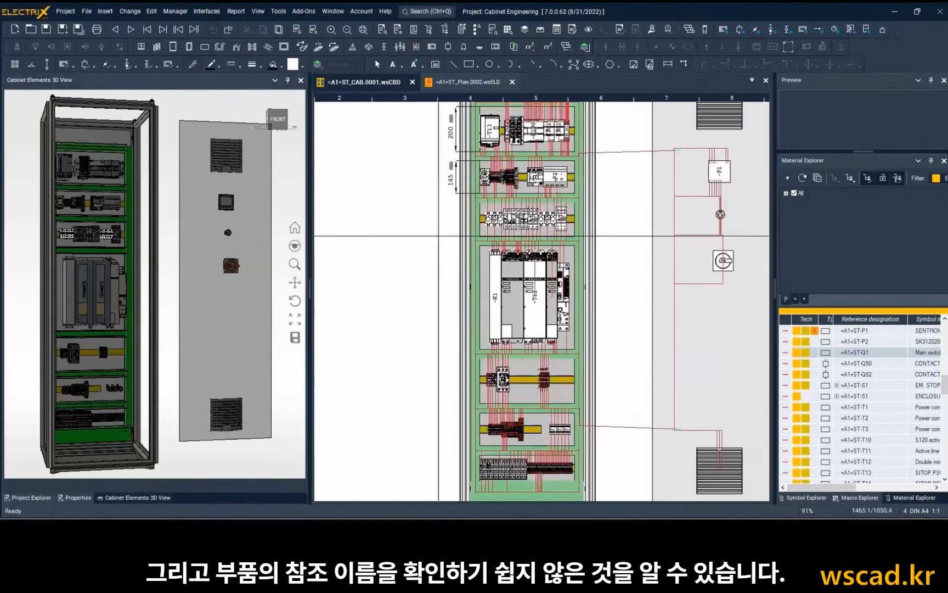
scroll(441, 241, "up", 1)
scroll(441, 241, "up", 1)
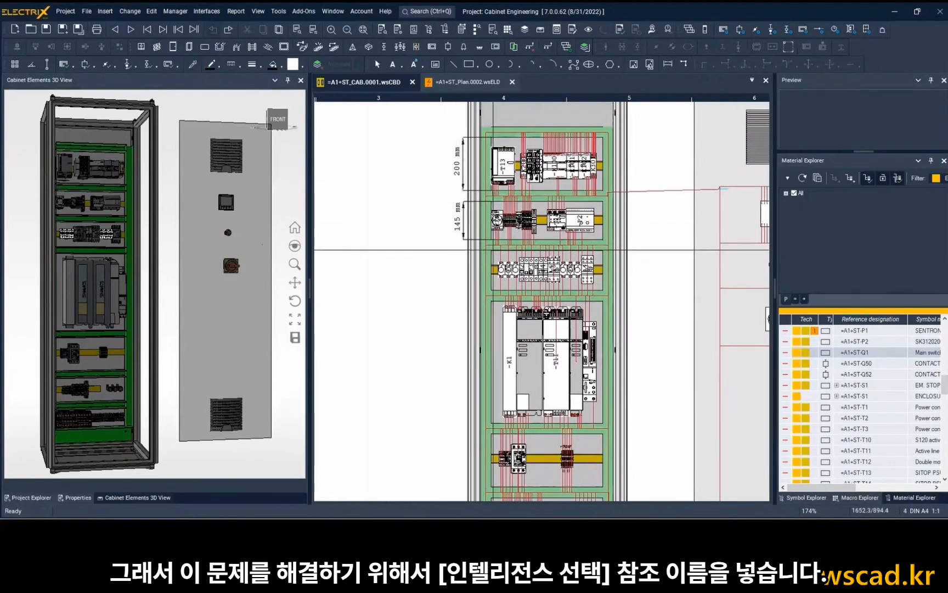
left_click(151, 11)
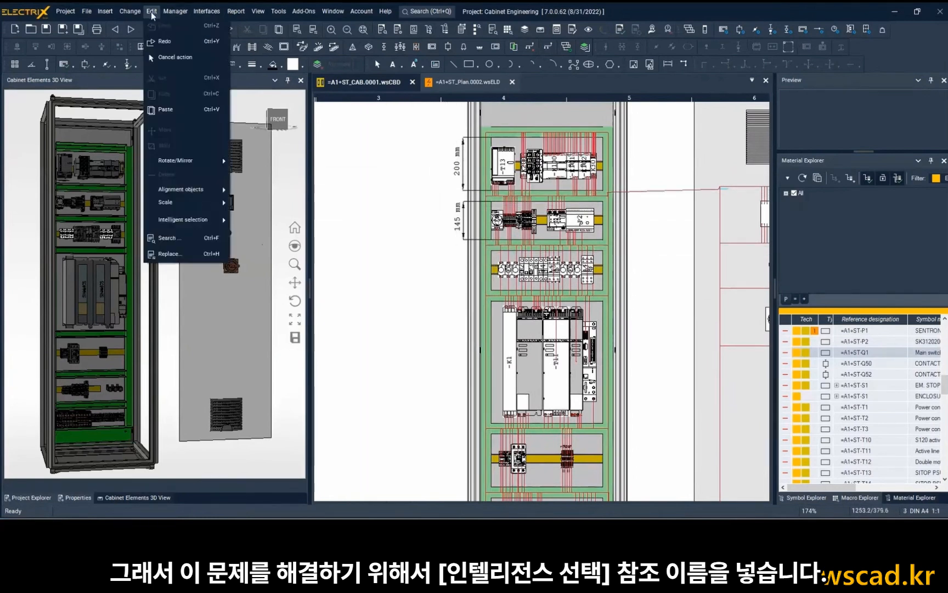
mouse_move(197, 224)
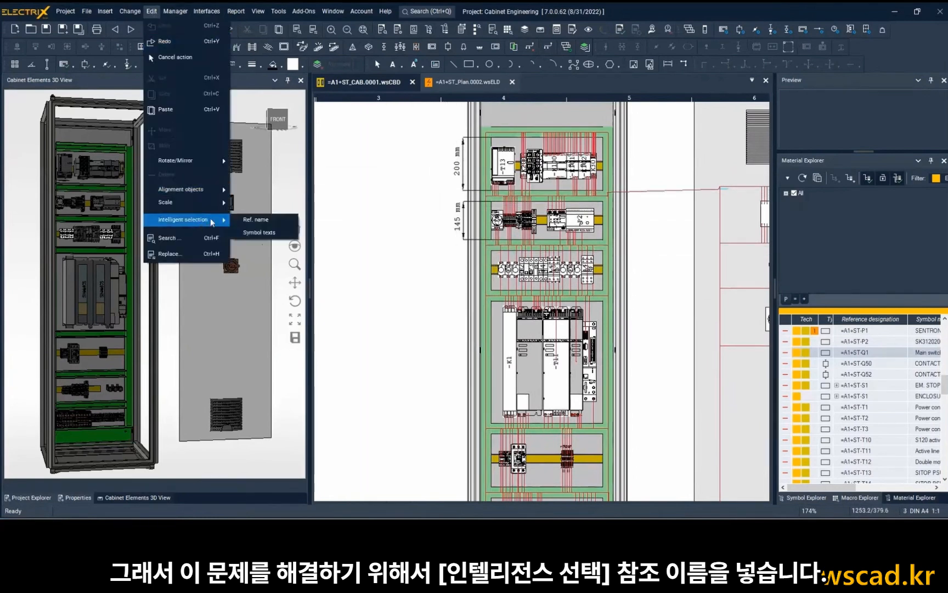
left_click(254, 219)
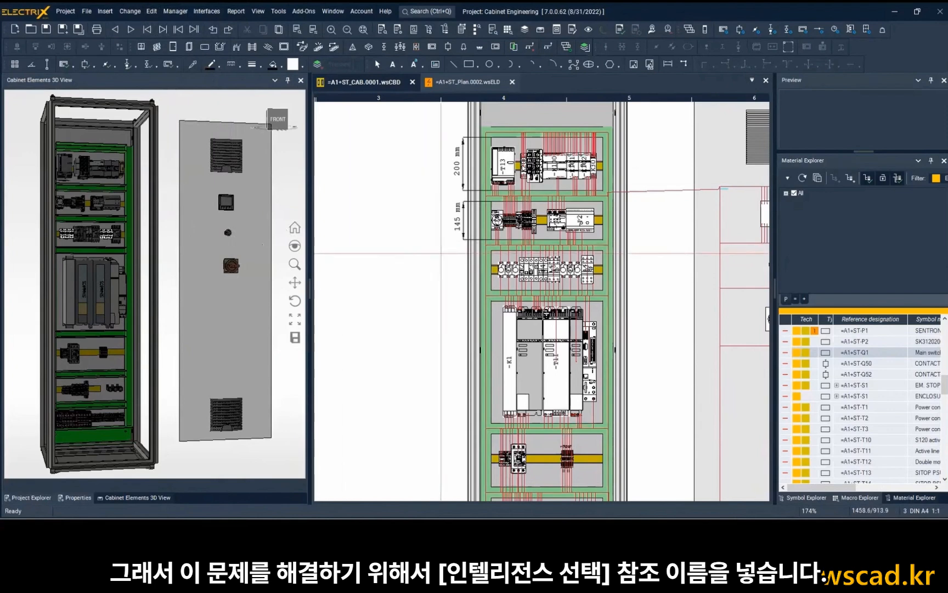
left_click_drag(445, 252, 602, 286)
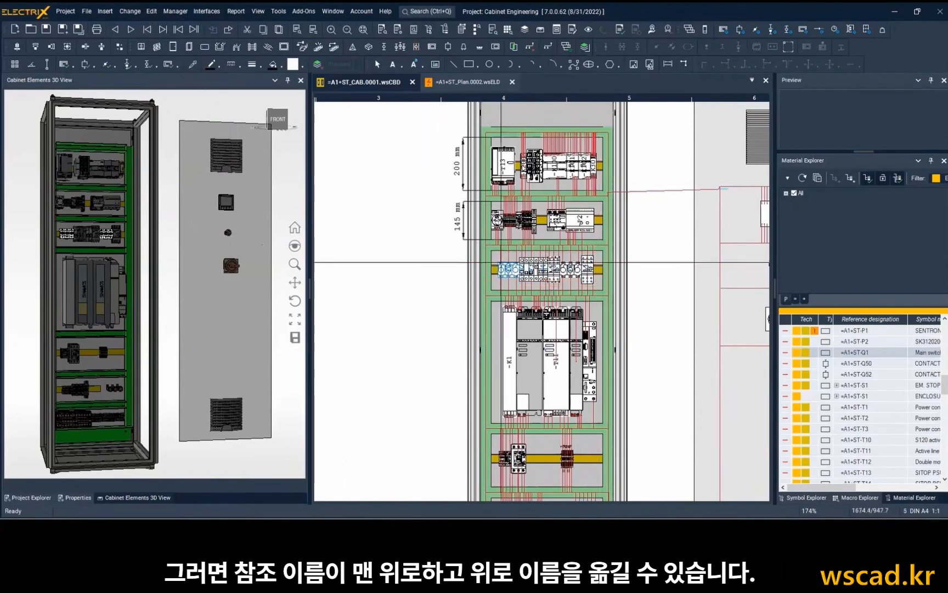
scroll(501, 262, "up", 5)
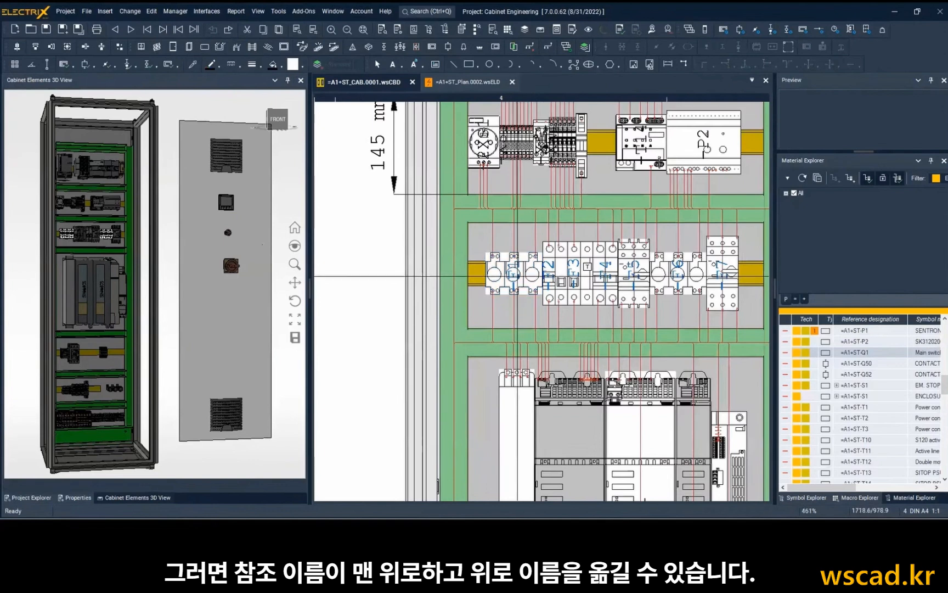
right_click(517, 275)
mouse_move(537, 278)
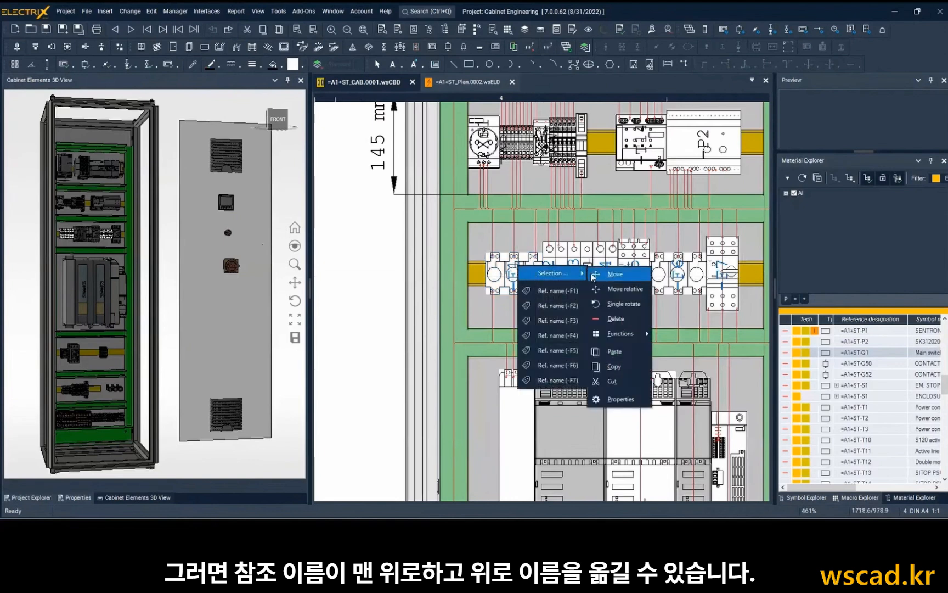
left_click(594, 277)
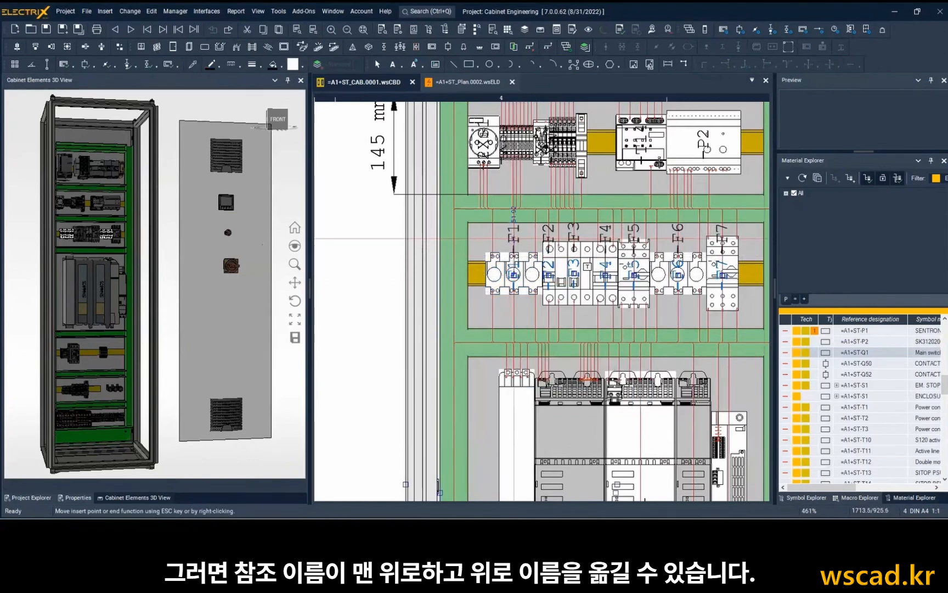
left_click(514, 238)
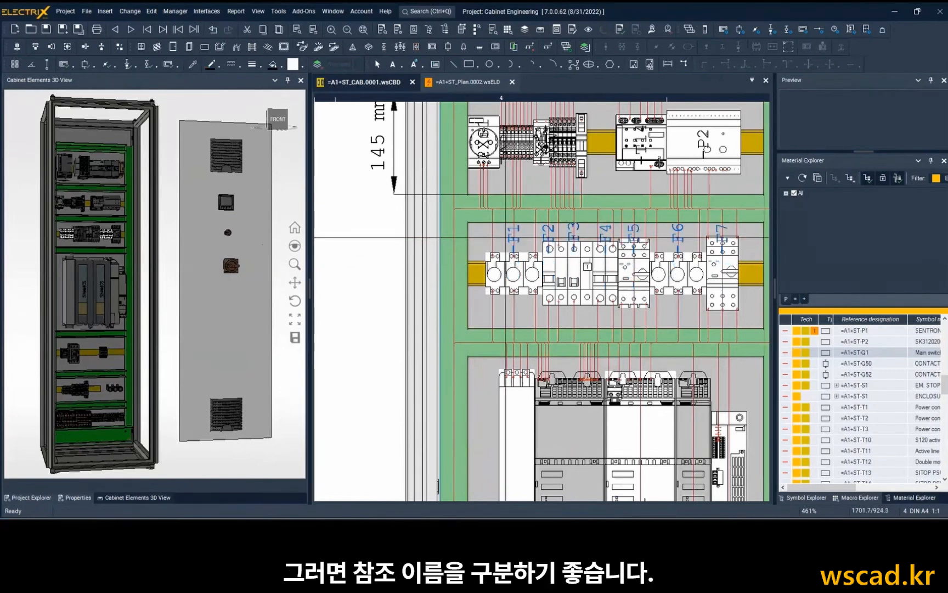
scroll(515, 238, "down", 2)
key("Escape")
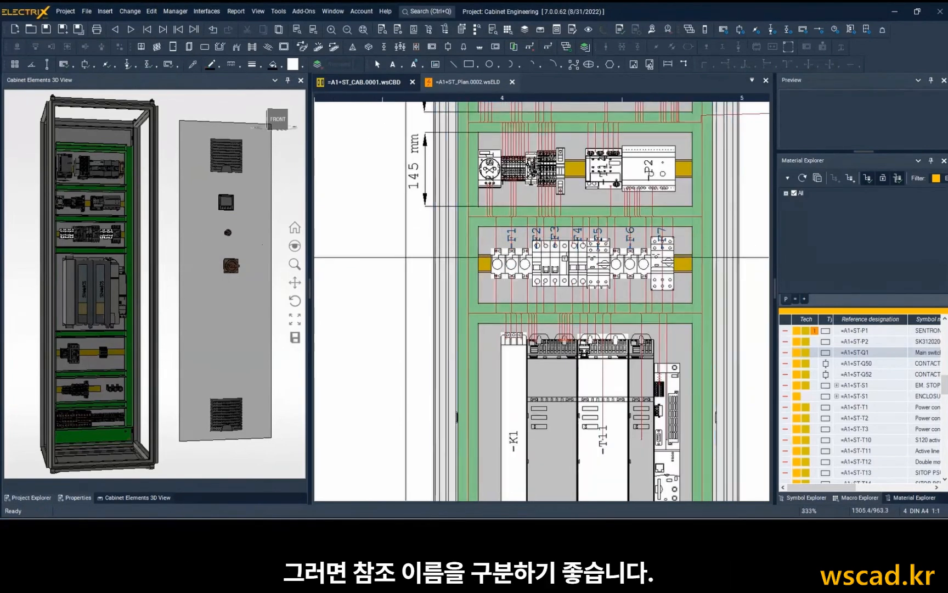
Enable the screen colour override for the cabinet reference name background in the cabinet colour options.
middle_click_drag(406, 257, 395, 290)
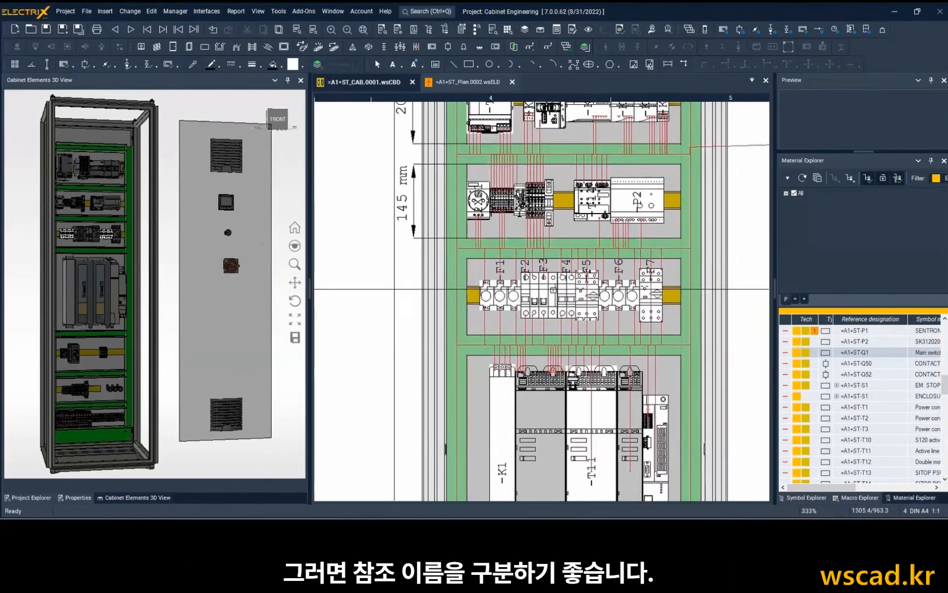
left_click(267, 12)
left_click(313, 189)
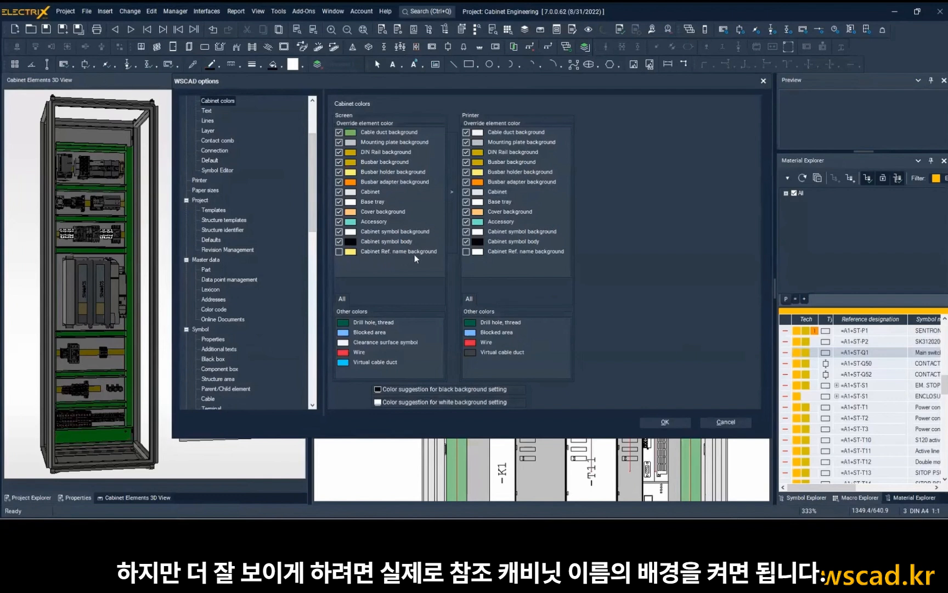
left_click(339, 252)
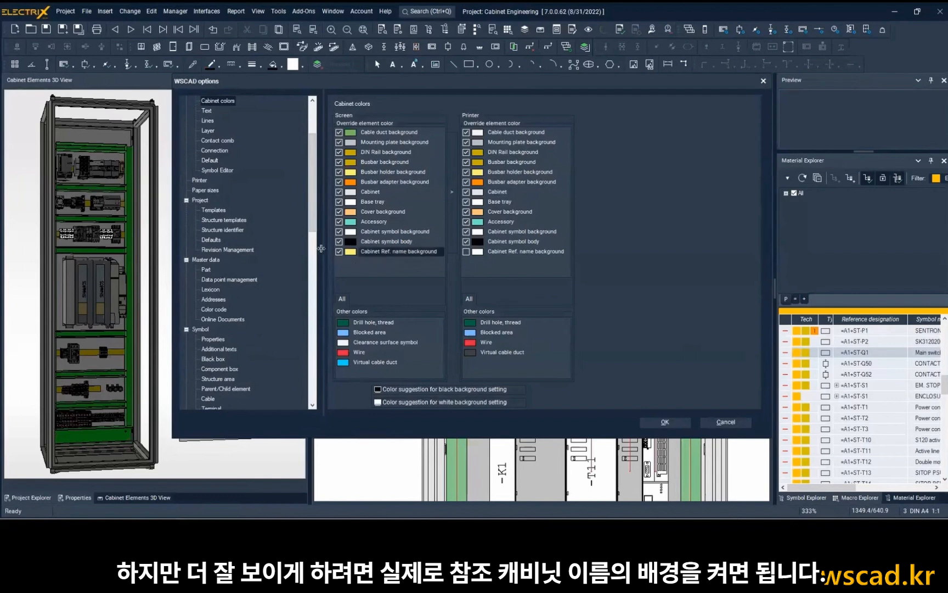
Review the general cabinet options, set the maximum filling degree of cable ducts to 10 % in the routing options, and apply.
scroll(231, 225, "down", 12)
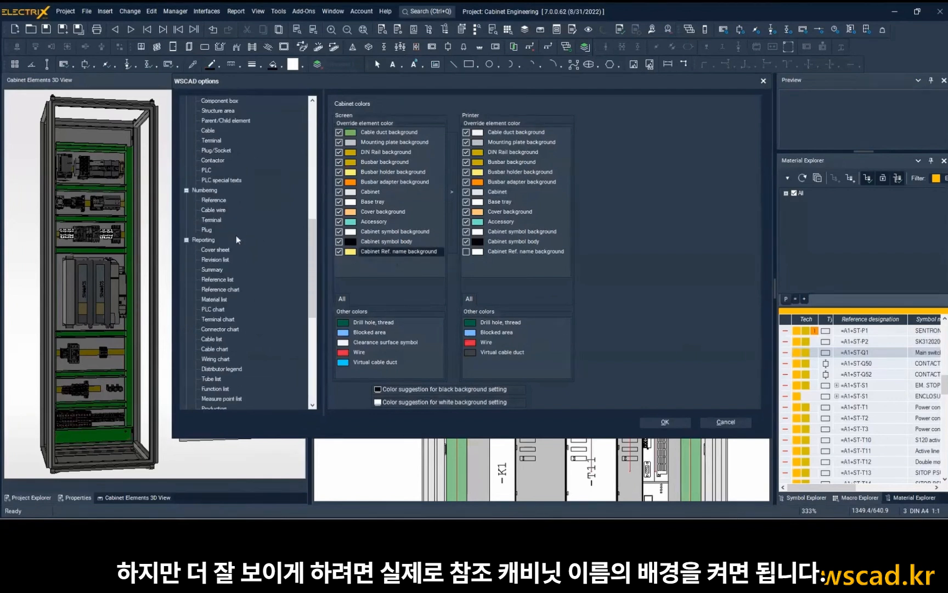
scroll(245, 266, "down", 3)
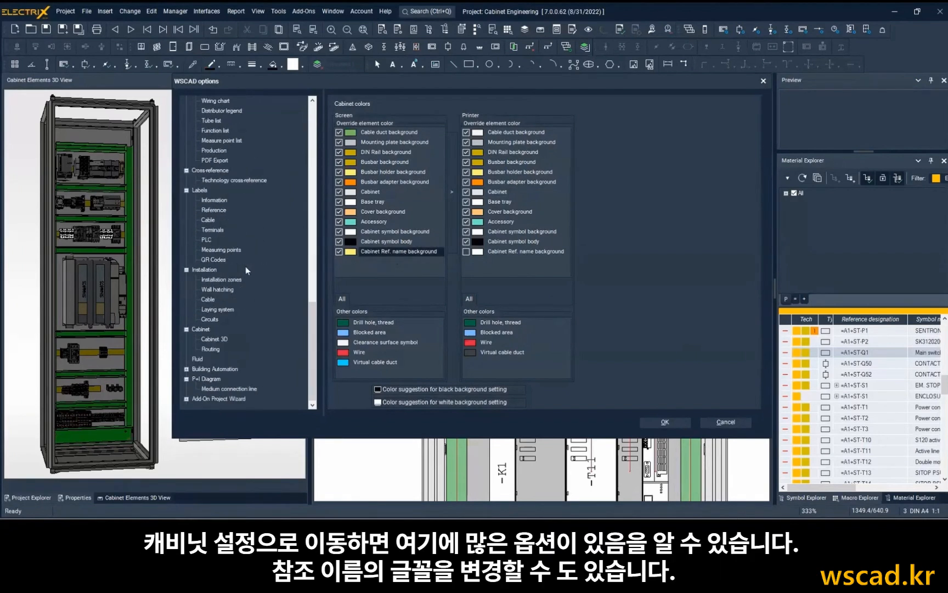
left_click(200, 331)
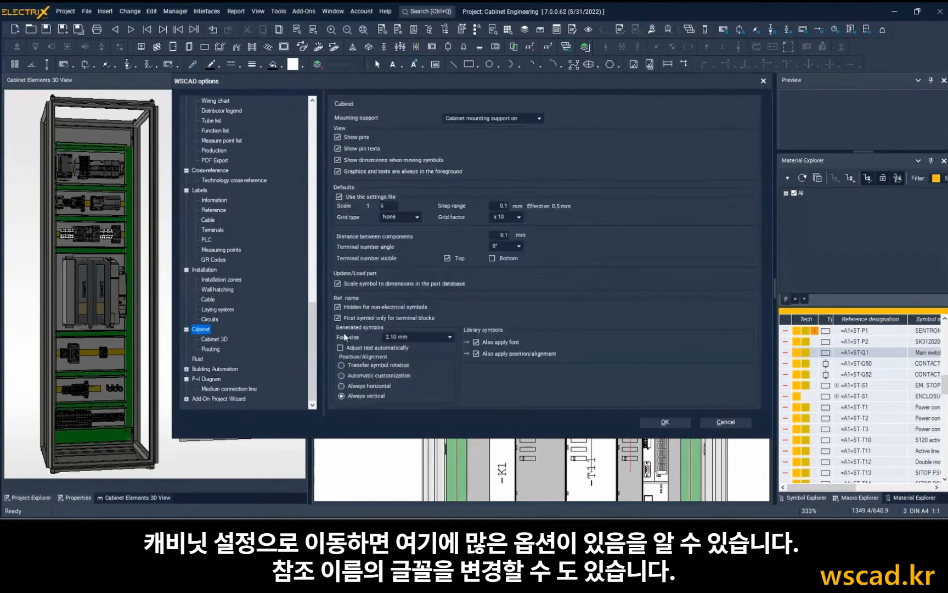
left_click(211, 349)
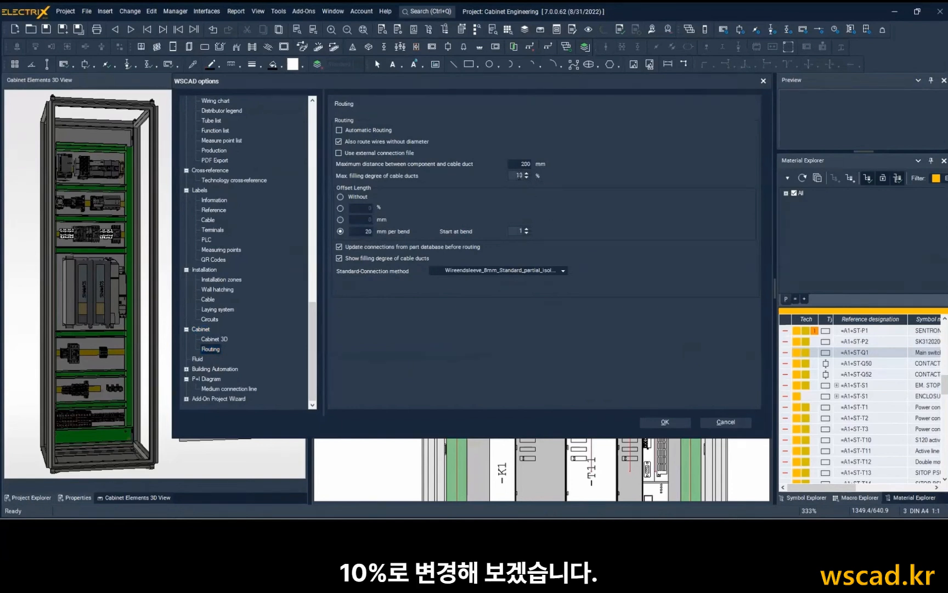
left_click(670, 422)
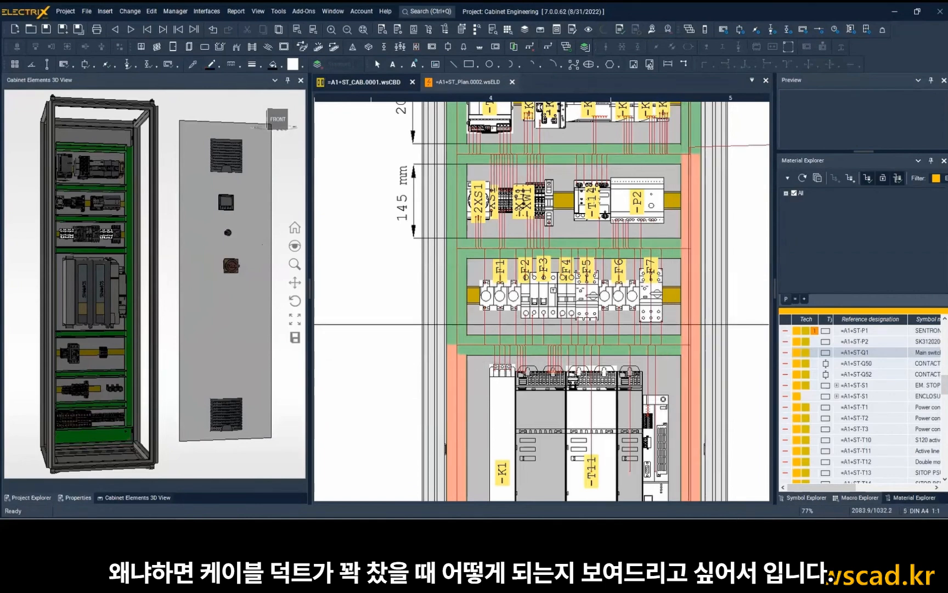
Insert the Rittal 8700.840 stainless steel side walls on the cabinet enclosure, keeping the default properties.
scroll(686, 324, "down", 2)
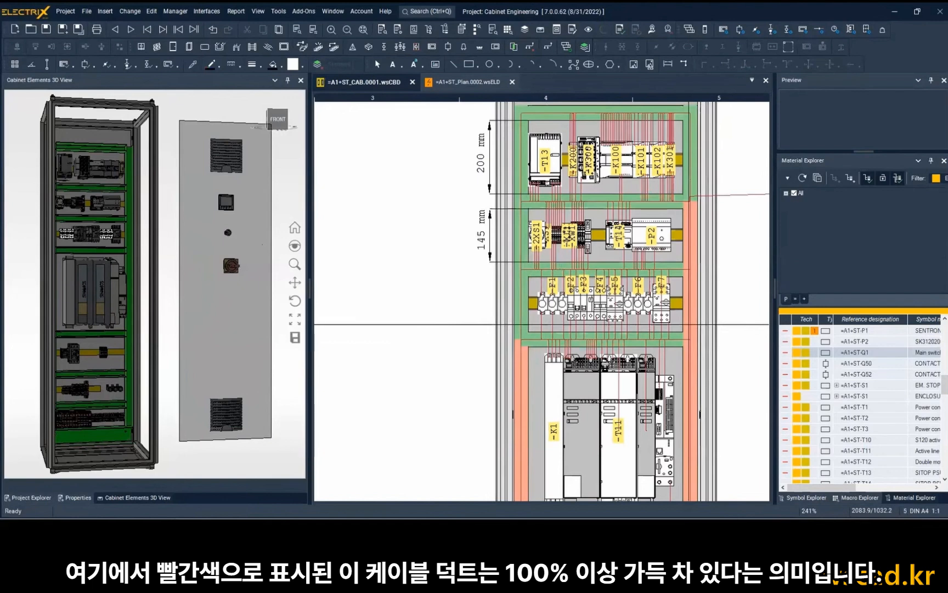
scroll(689, 324, "down", 3)
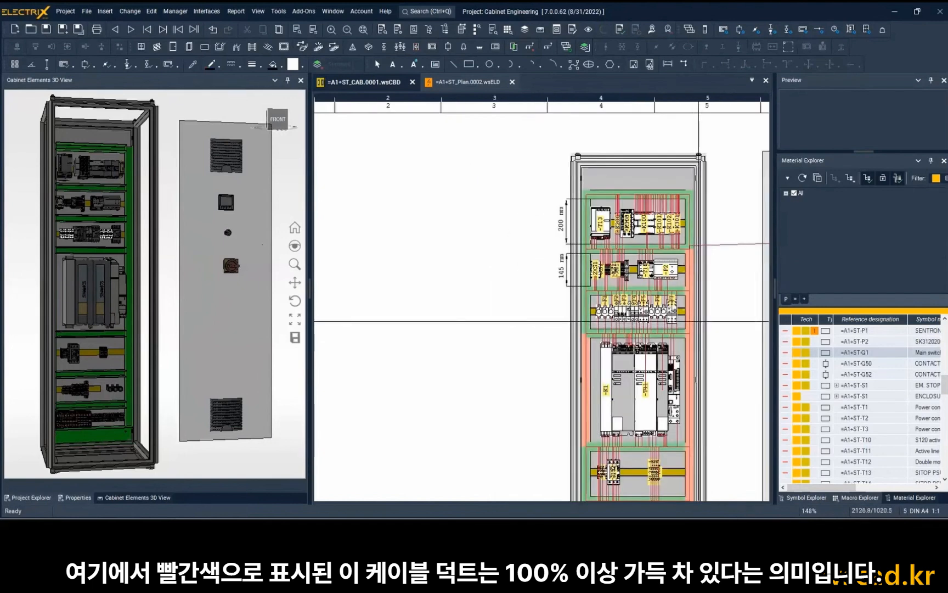
middle_click_drag(699, 321, 562, 266)
scroll(562, 265, "down", 1)
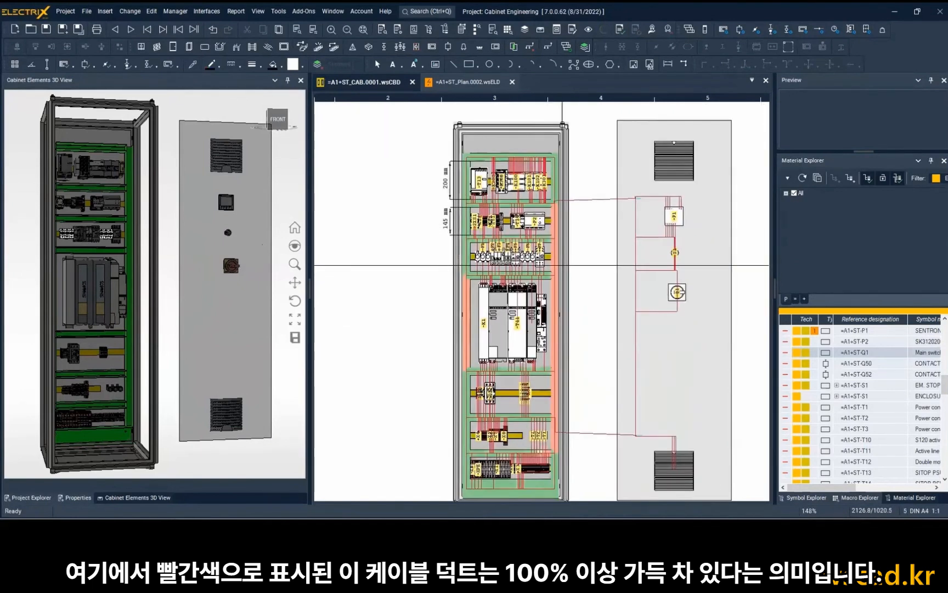
scroll(562, 265, "down", 2)
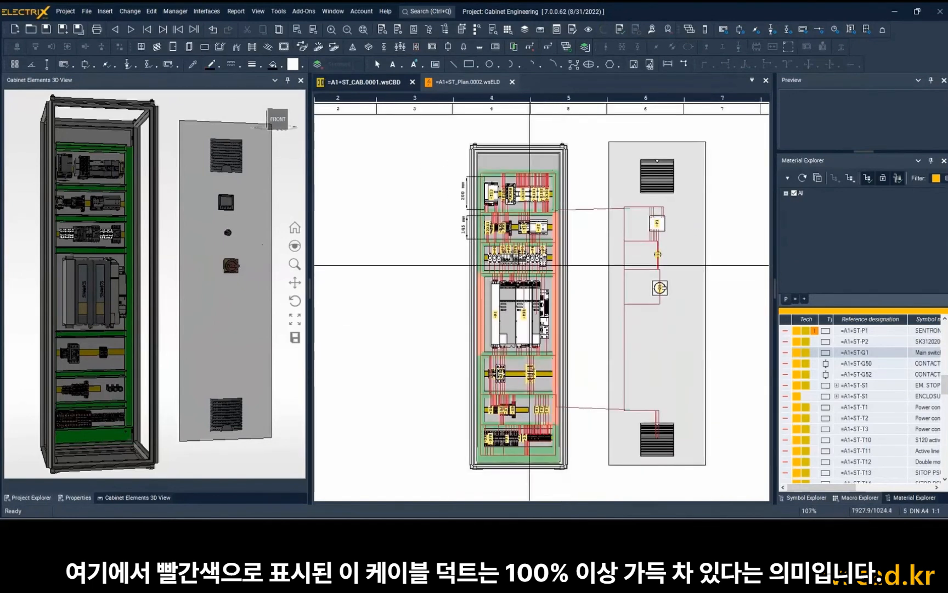
left_click(188, 48)
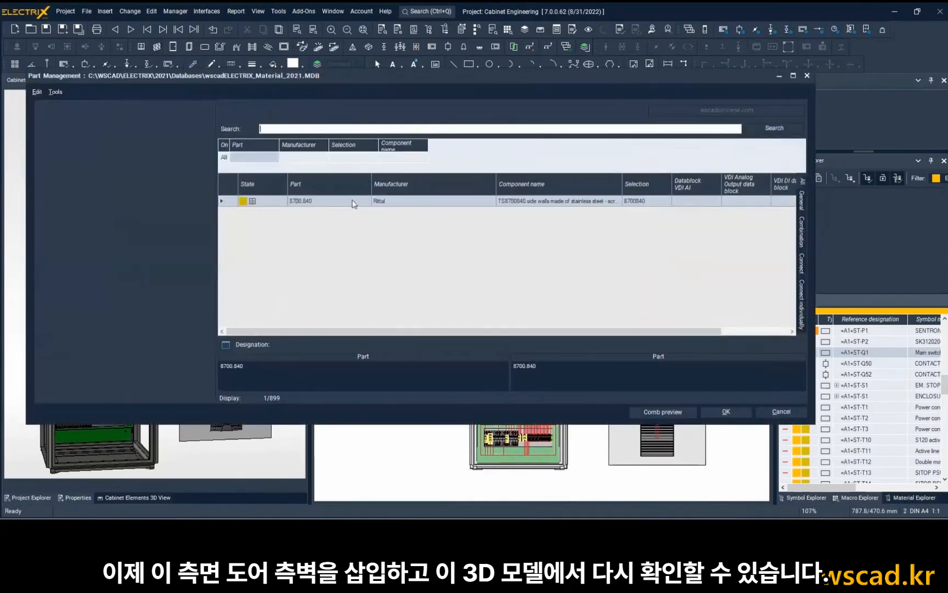
double_click(354, 201)
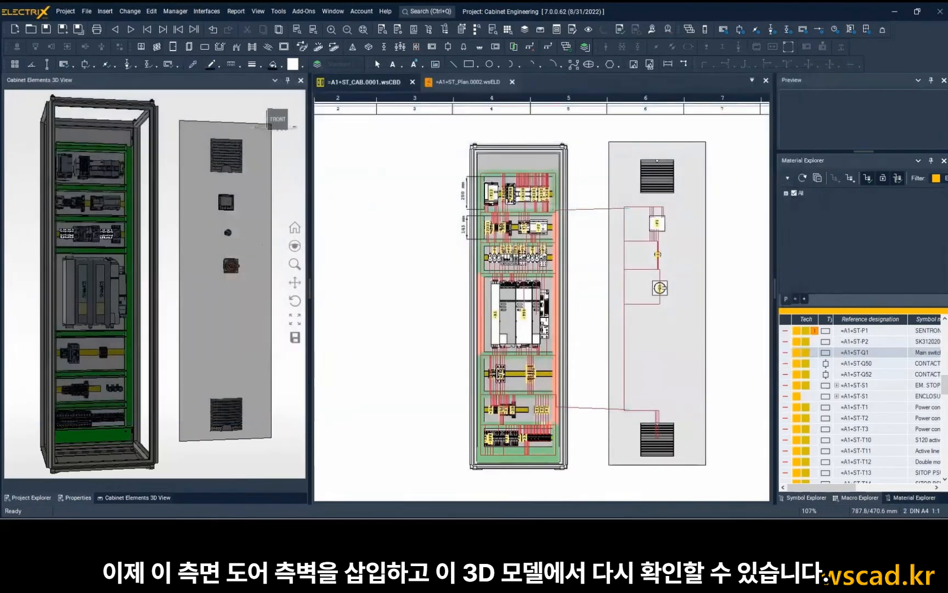
left_click(474, 310)
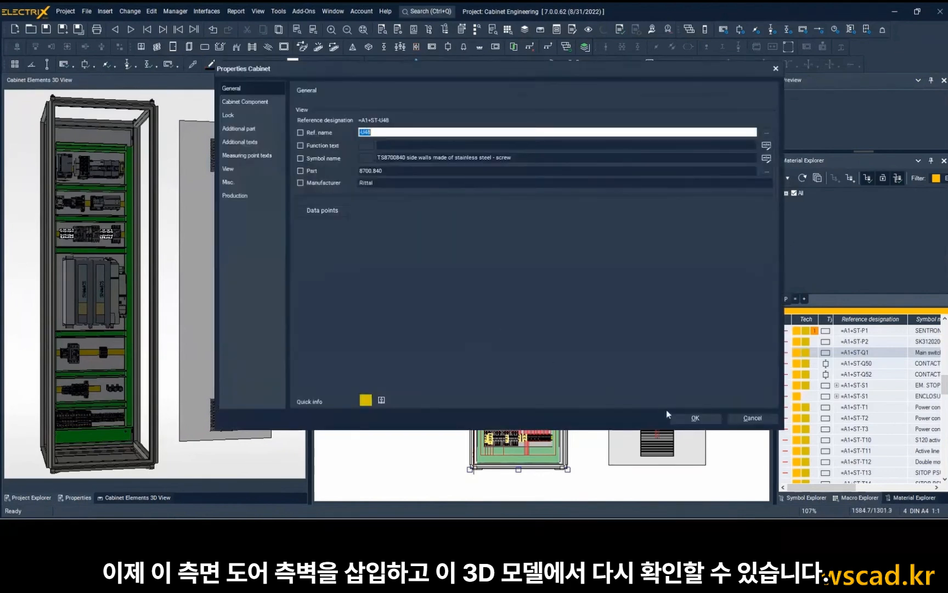
left_click(693, 418)
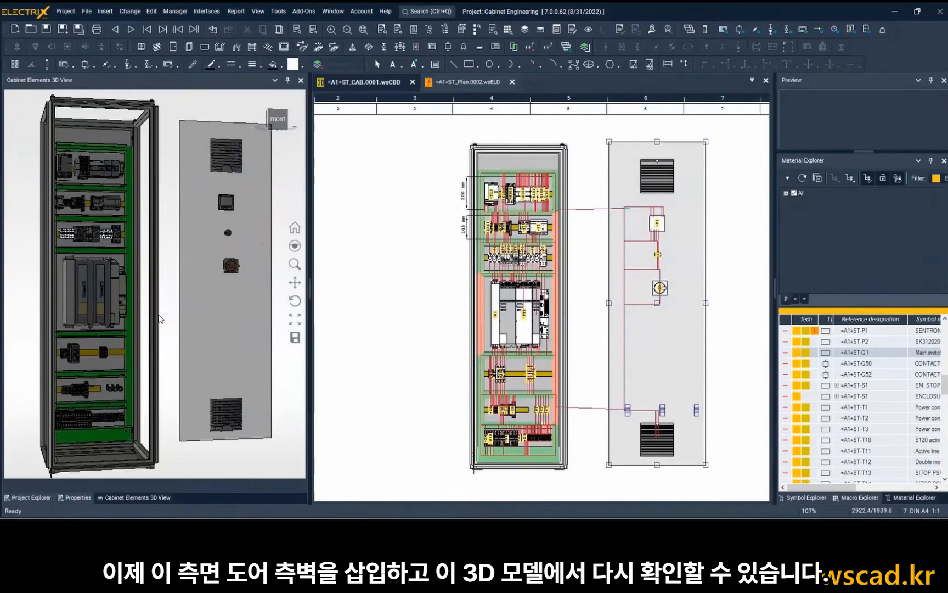
mouse_move(153, 317)
middle_mouse_down()
mouse_move(186, 315)
mouse_move(154, 318)
middle_mouse_up()
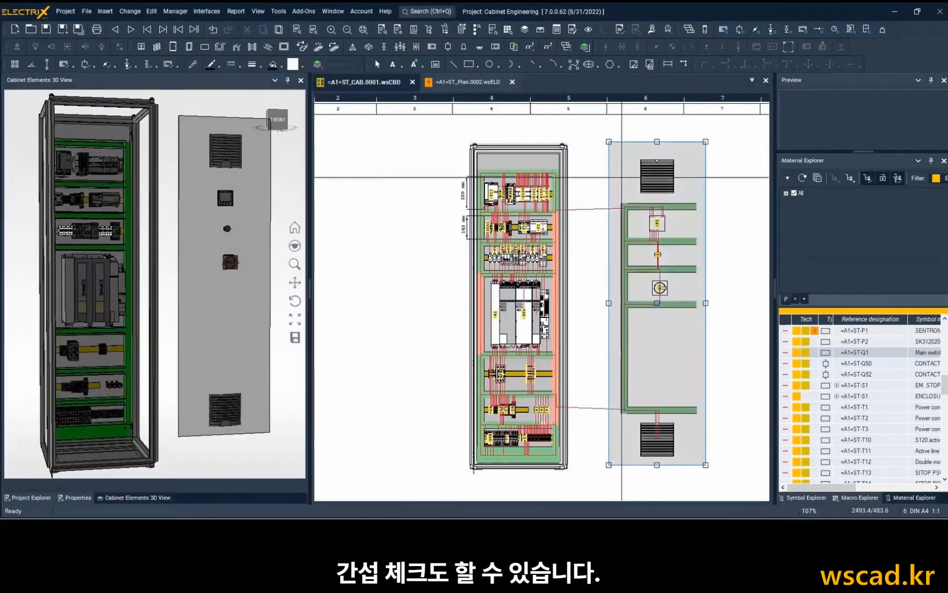
Define 3D overlay points from the door's upper left corner to the enclosure's upper left corner and close the door in the 3D model.
right_click(620, 154)
mouse_move(679, 317)
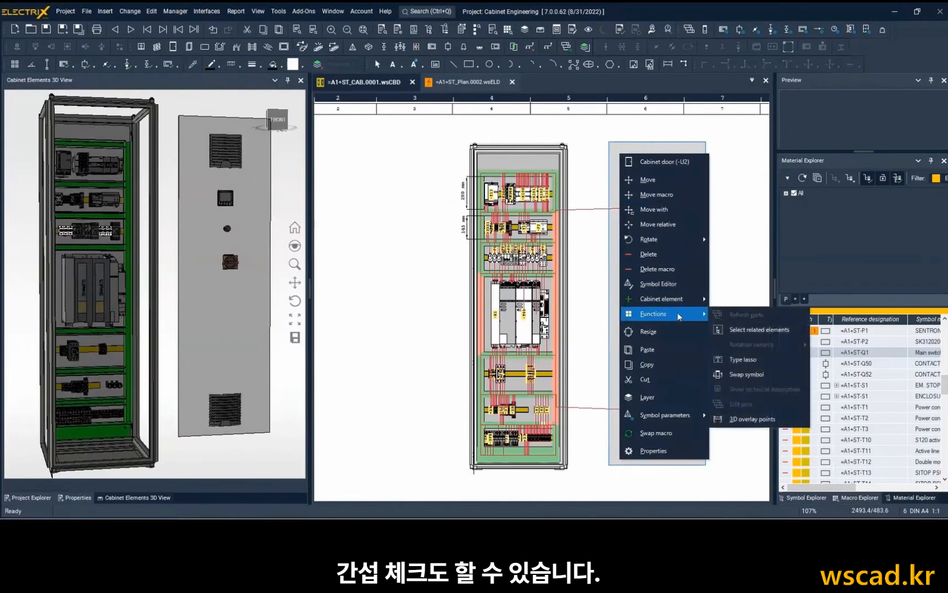
left_click(743, 420)
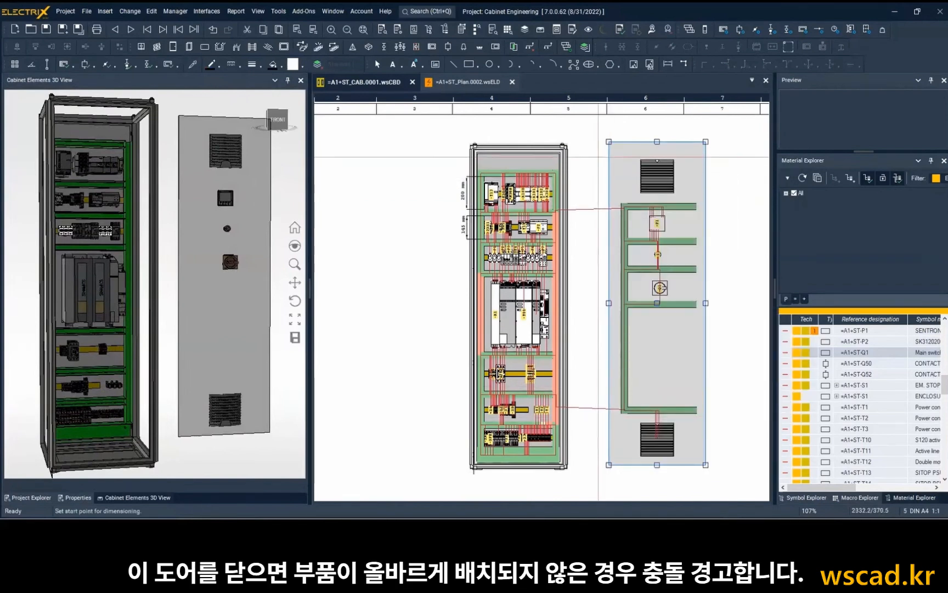
left_click(609, 142)
left_click(609, 142)
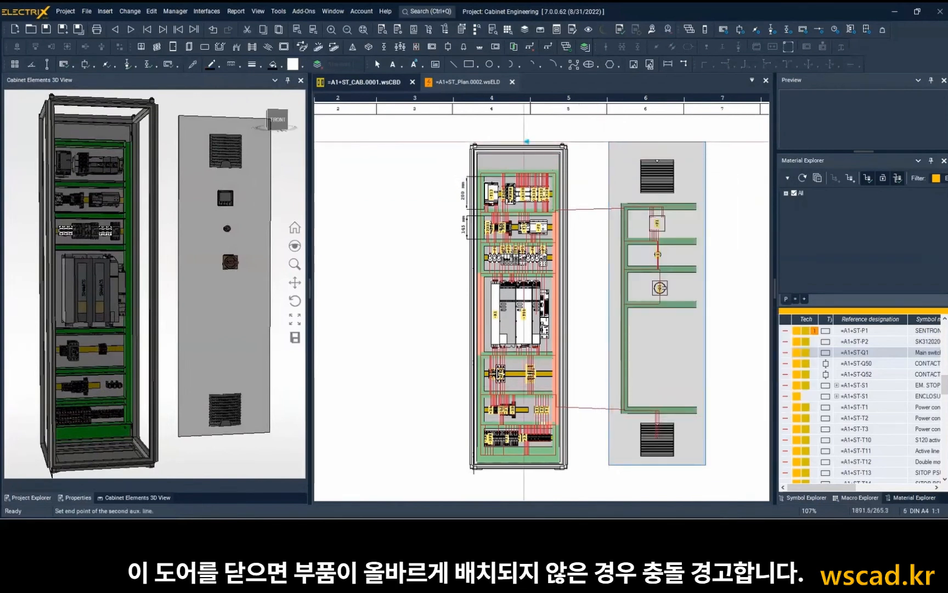
key("Escape")
left_click(471, 143)
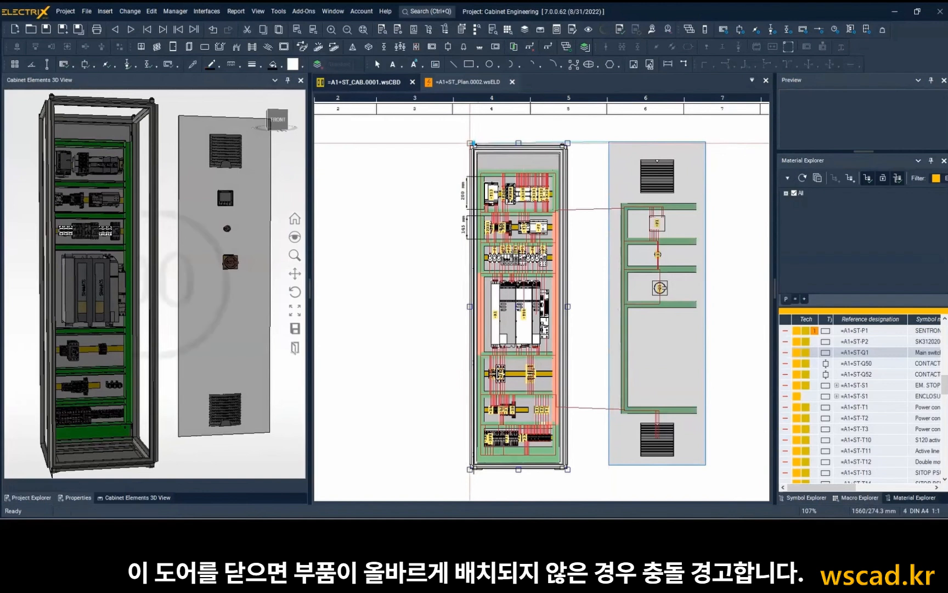
left_click(409, 161)
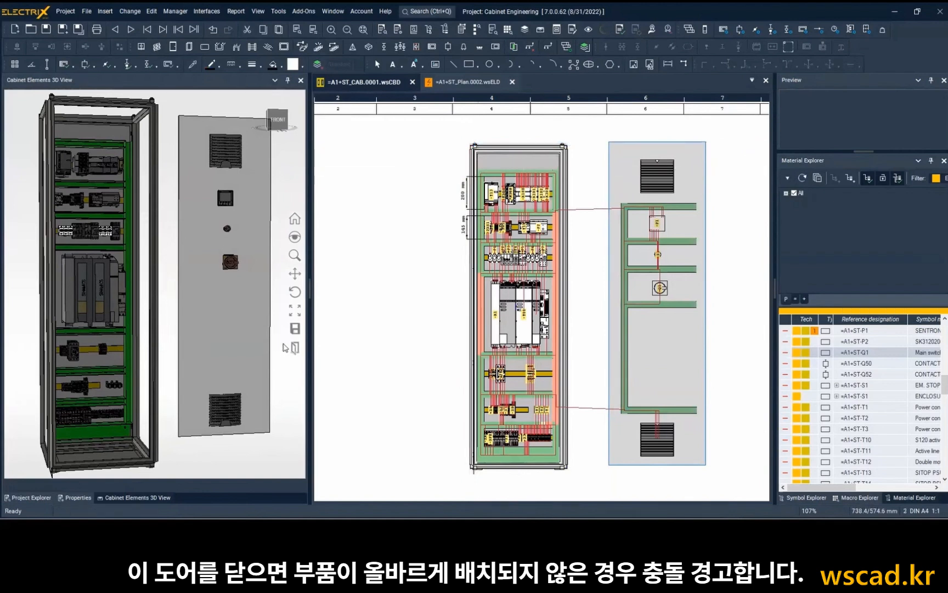
left_click(295, 349)
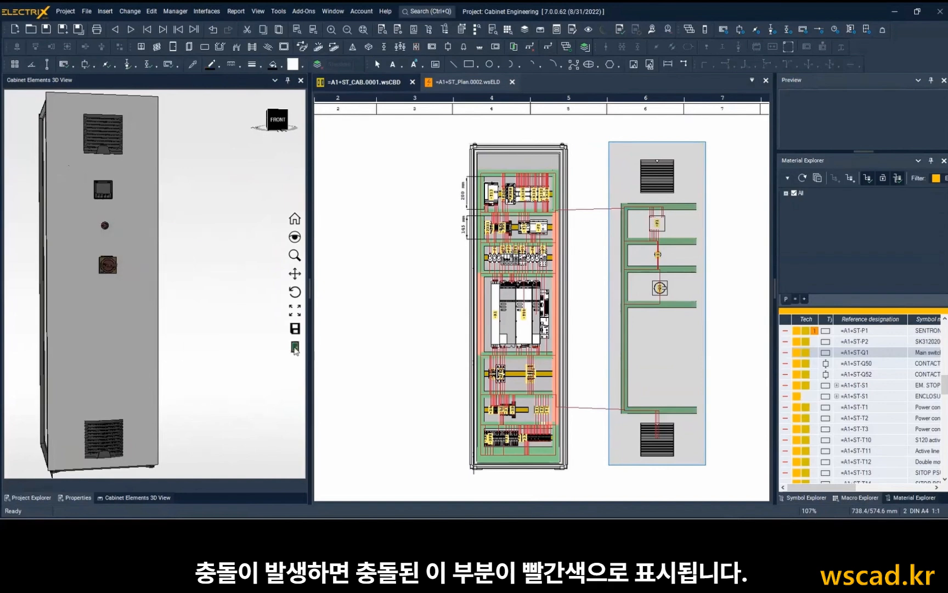
Open the cabinet door in the 3D model and review the available file formats for saving the 3D cabinet.
mouse_move(169, 271)
left_mouse_down()
mouse_move(32, 271)
mouse_move(99, 271)
mouse_move(99, 262)
mouse_move(156, 274)
left_mouse_up()
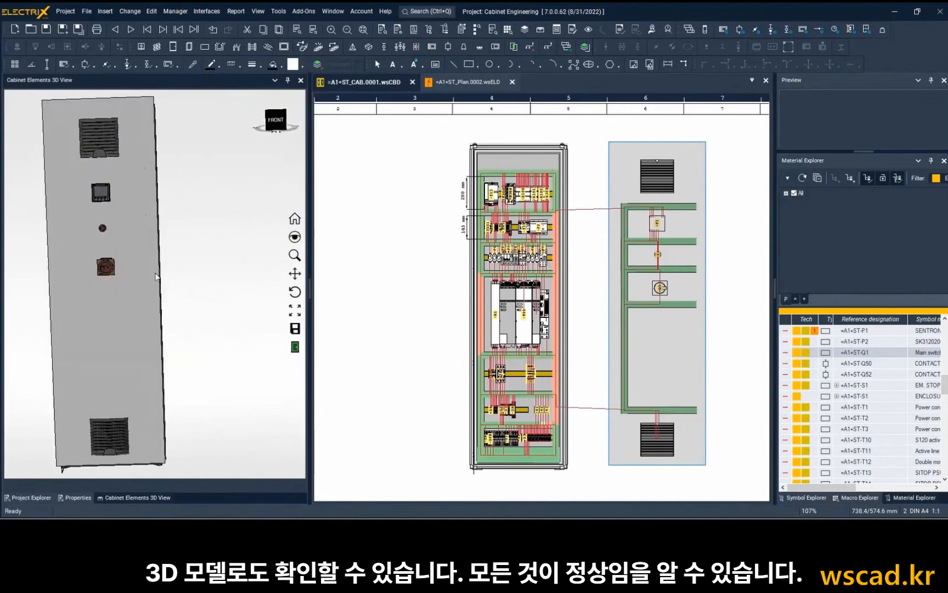
left_click(294, 347)
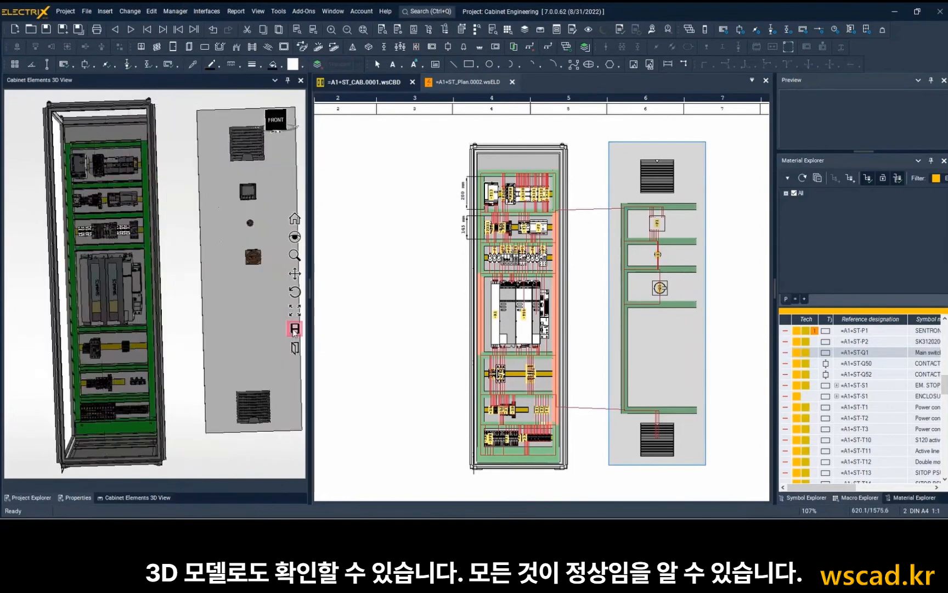
left_click(295, 329)
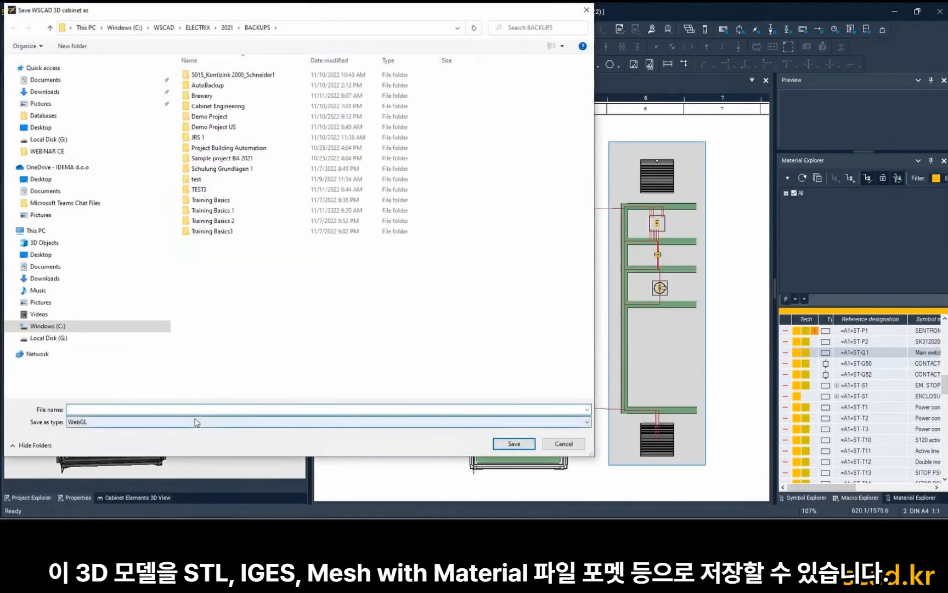
left_click(196, 422)
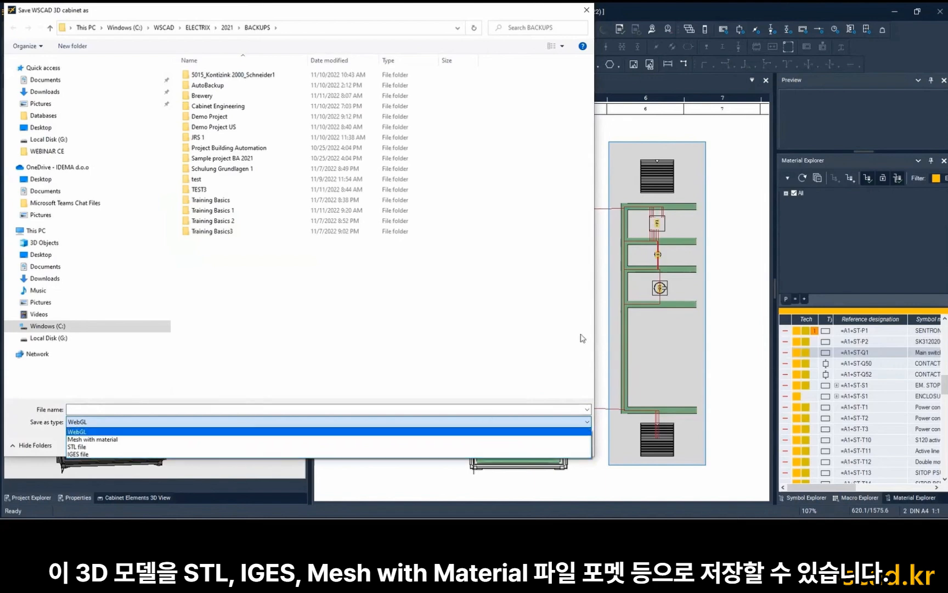
left_click(587, 11)
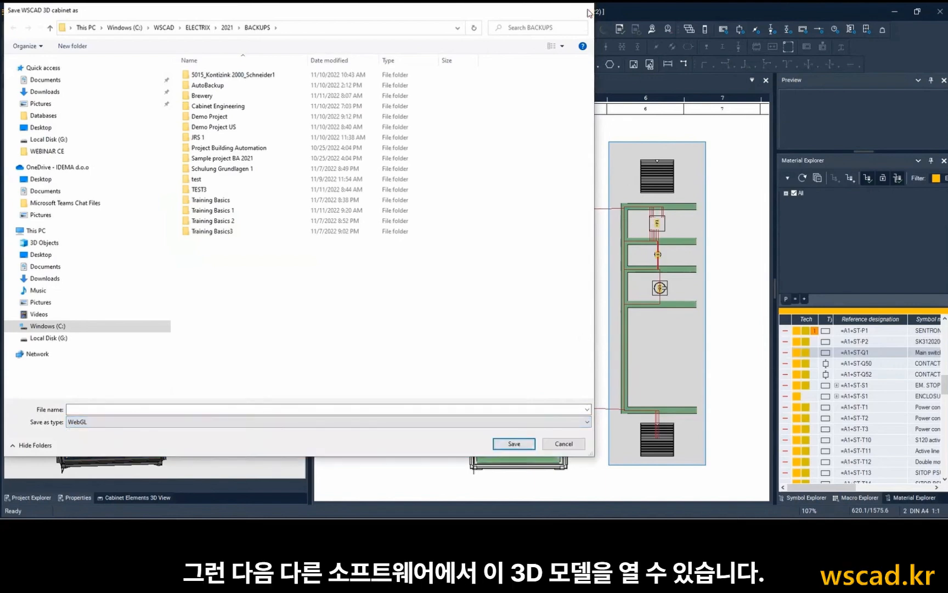
left_click(587, 11)
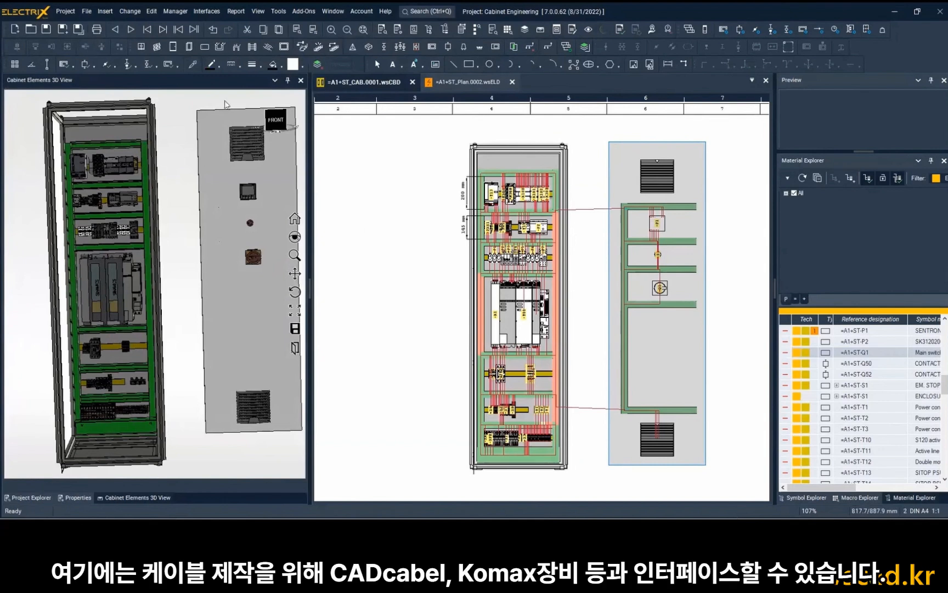
Review the available production interfaces and the Schneider Electric interface.
left_click(206, 11)
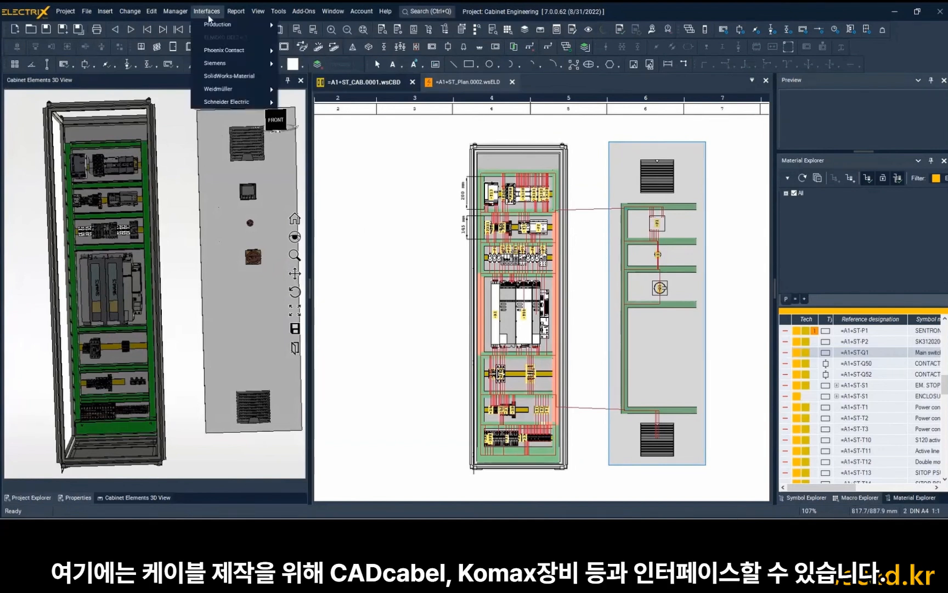
mouse_move(212, 27)
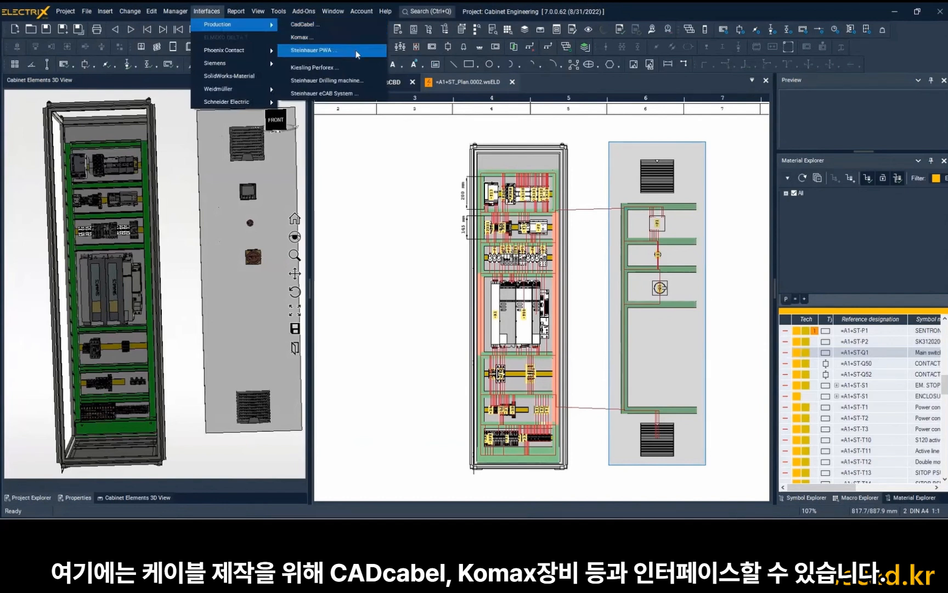
mouse_move(259, 105)
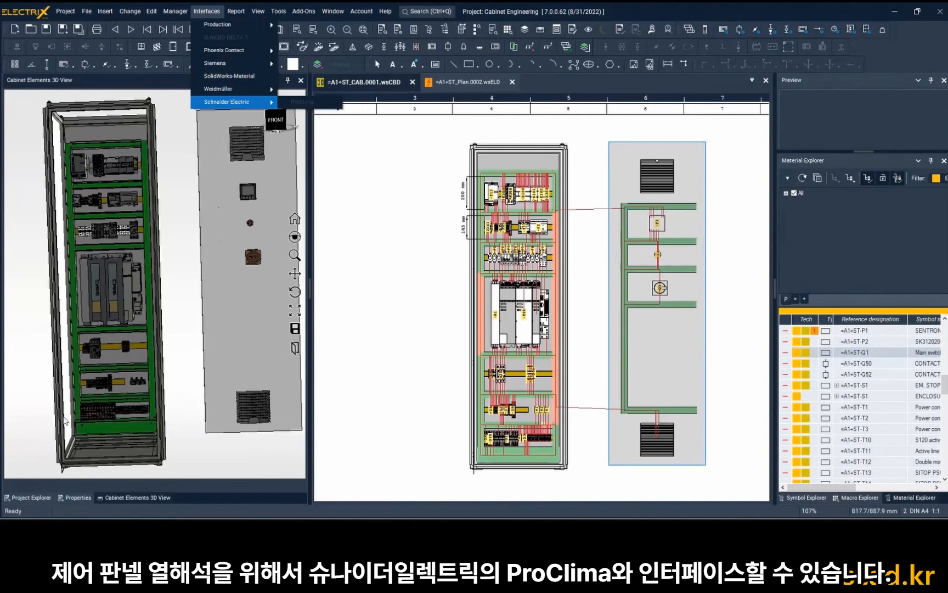
Generate the wiring chart for the Cabinet Engineering project as a WSCAD file sorted by destination, keeping the existing configuration.
left_click(33, 498)
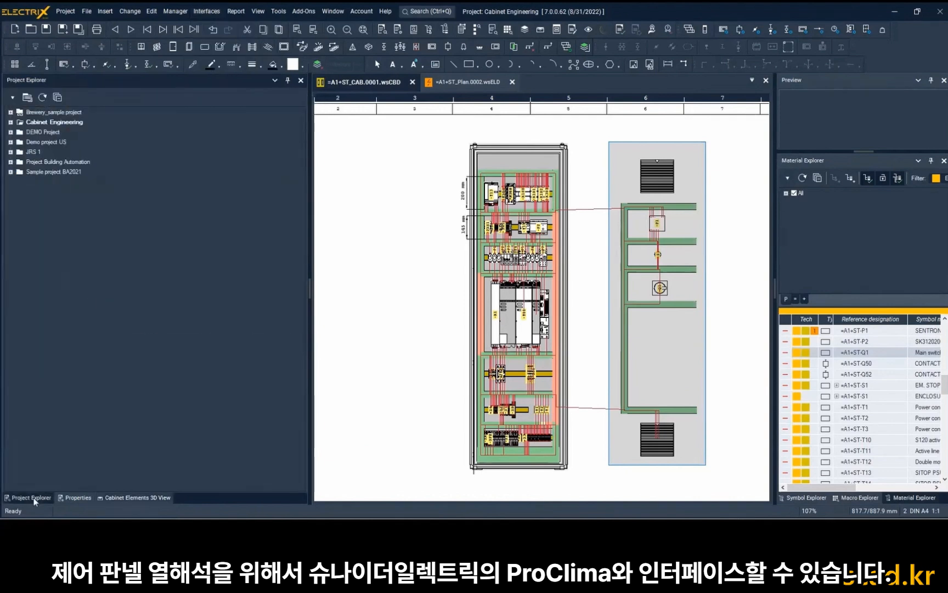
double_click(21, 121)
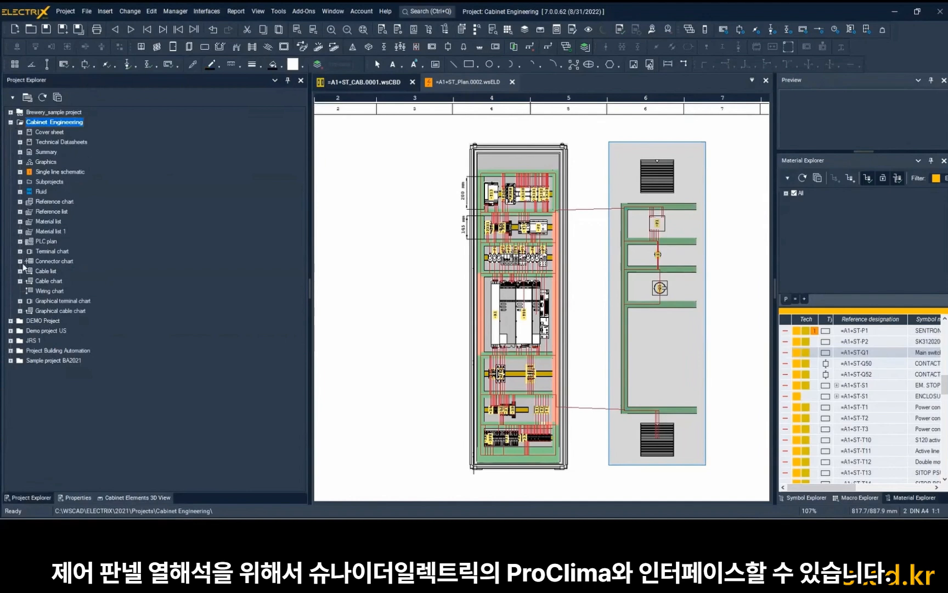
left_click(31, 291)
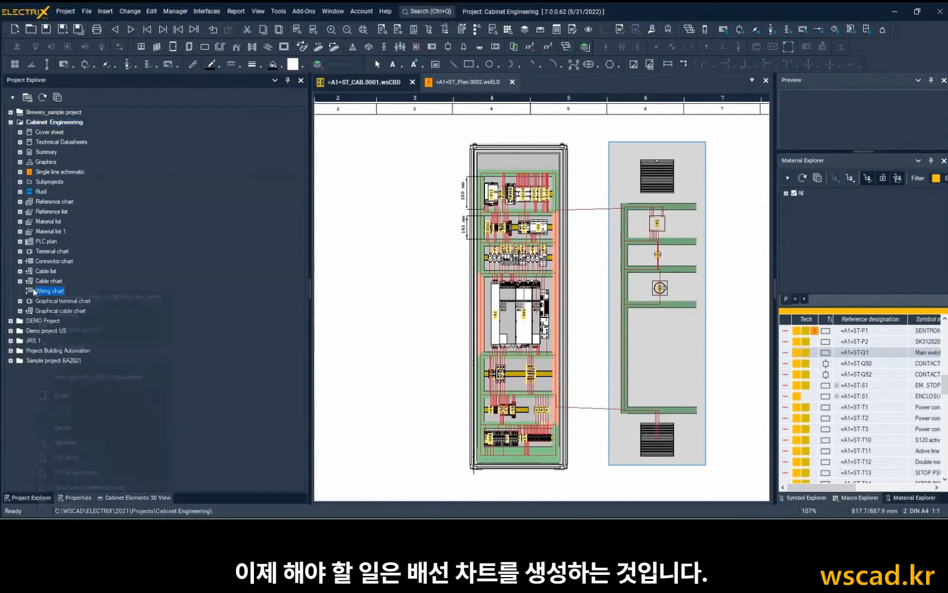
right_click(33, 290)
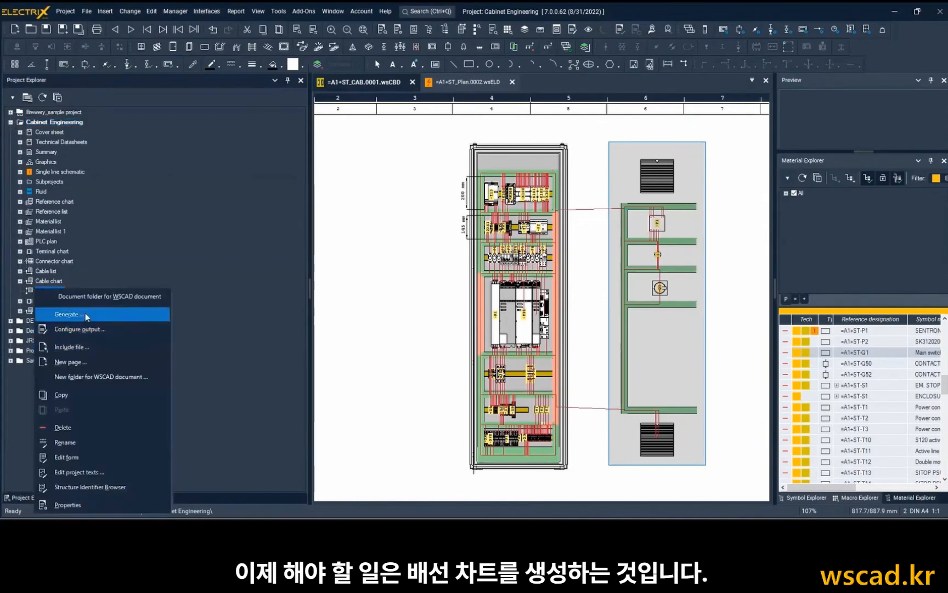
left_click(85, 313)
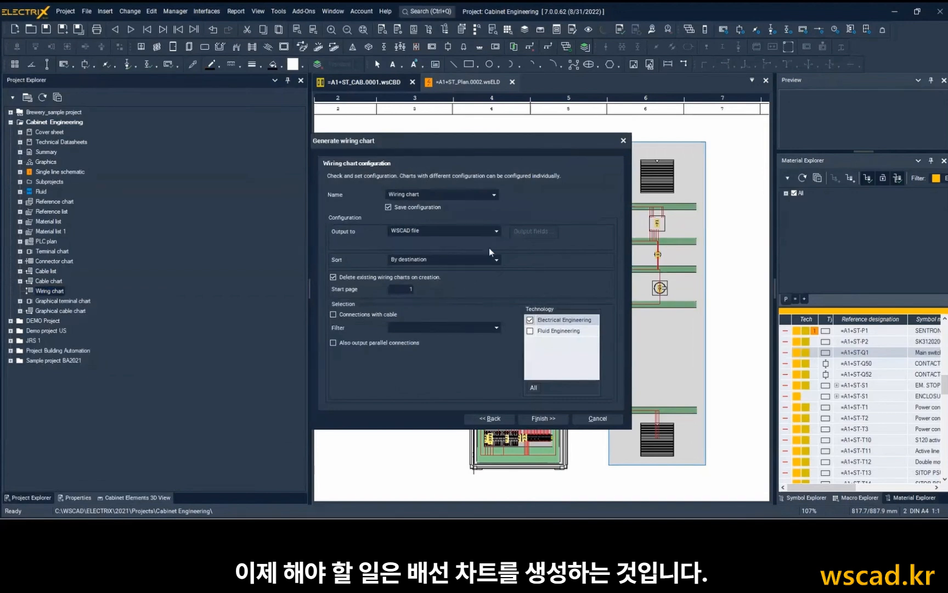
left_click(557, 417)
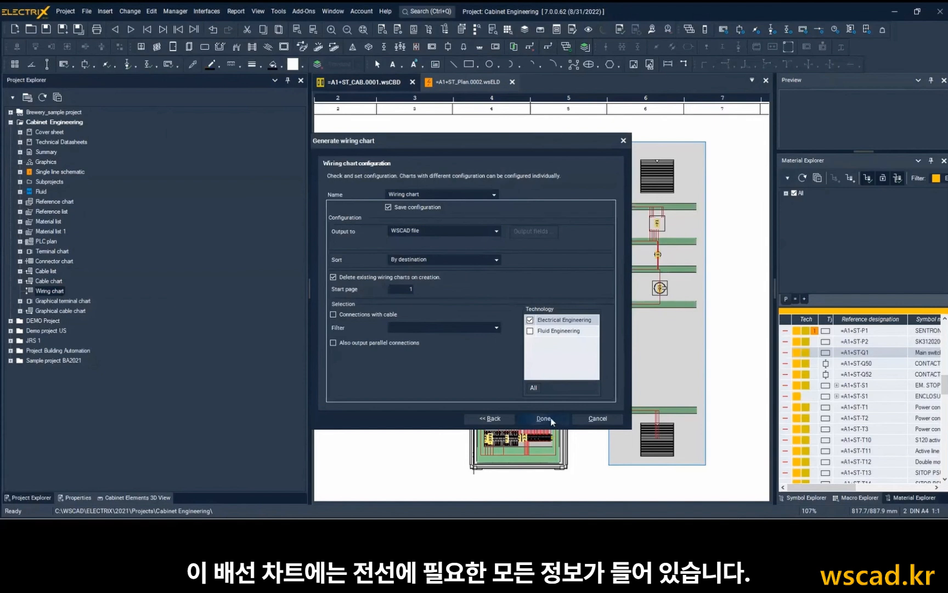
left_click(551, 419)
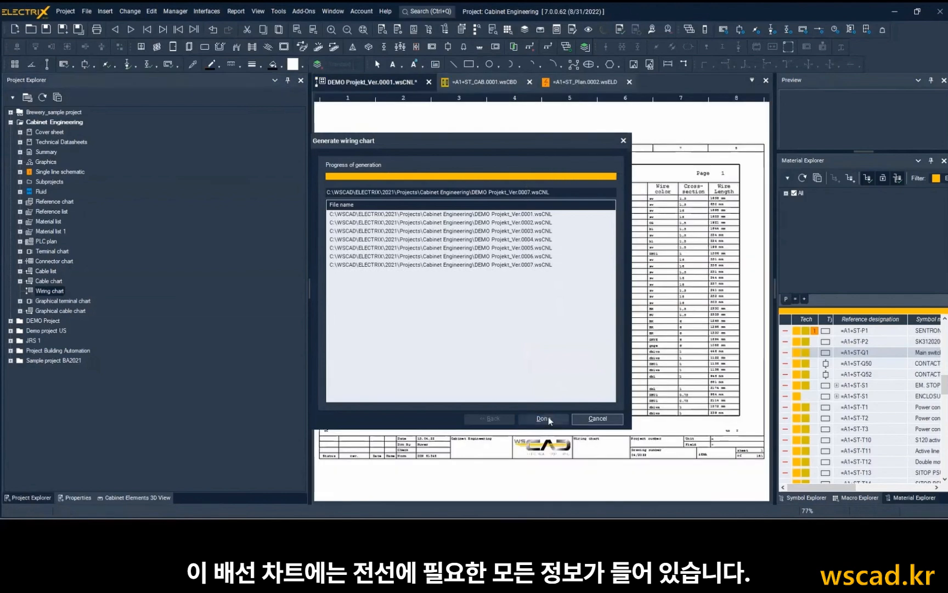
left_click(544, 419)
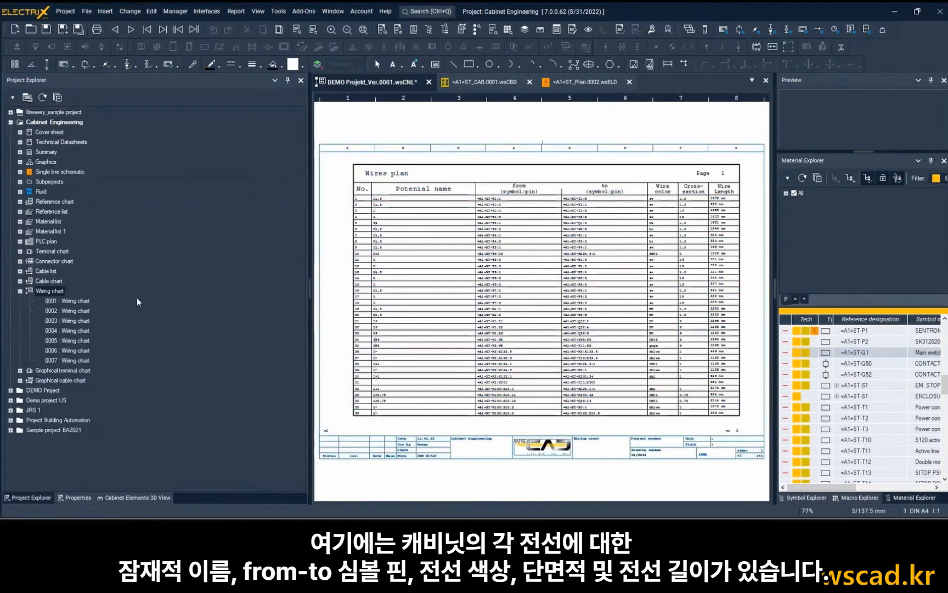
Examine the wiring chart's potential names, from and to pins, wire colours, cross-sections and wire lengths.
scroll(426, 225, "up", 2)
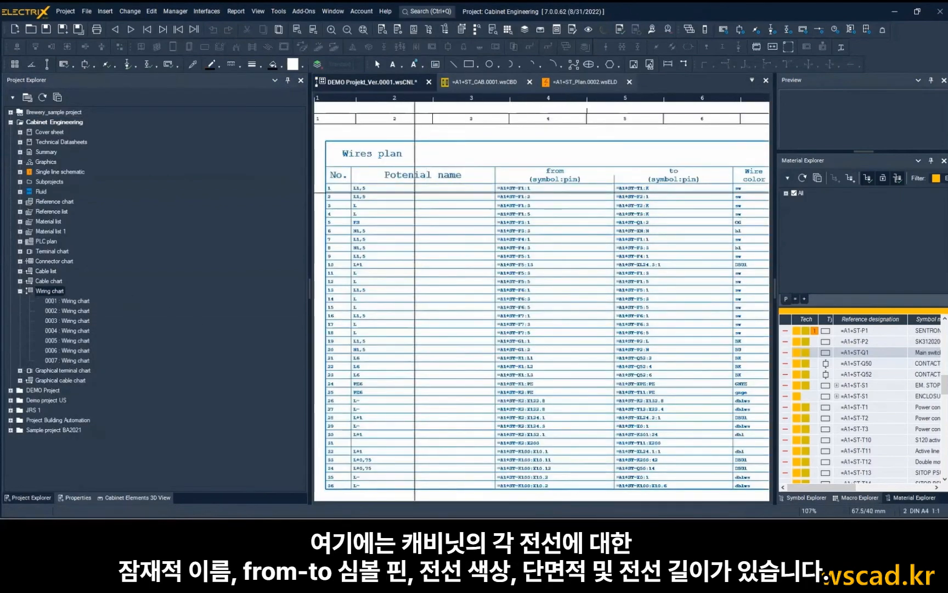
scroll(415, 189, "up", 1)
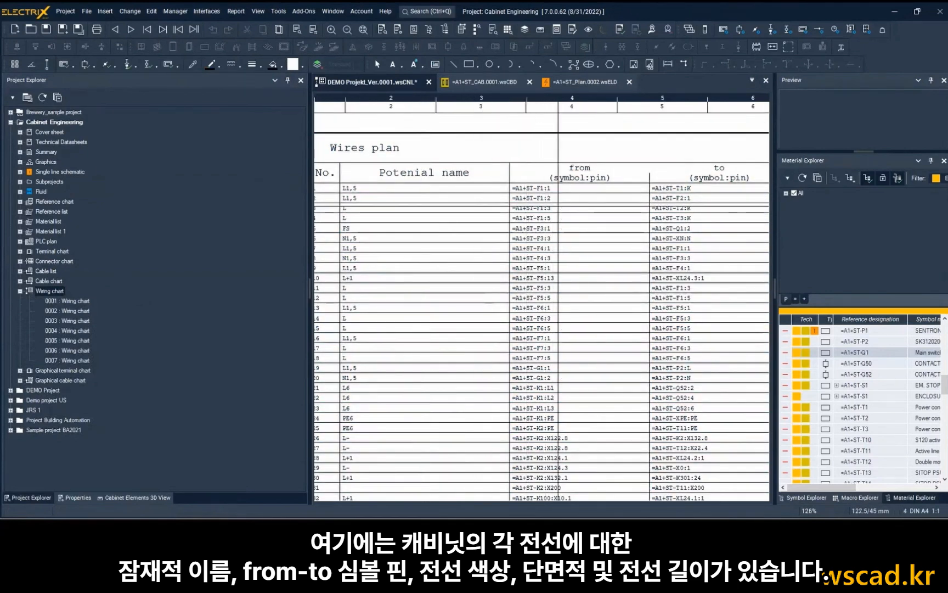
middle_click_drag(559, 206, 426, 213)
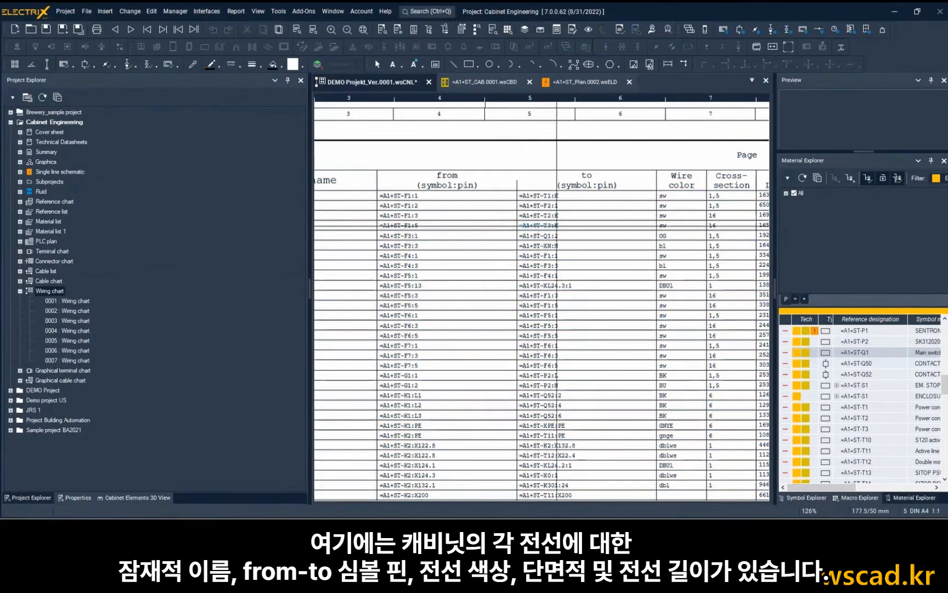
middle_click_drag(590, 225, 480, 234)
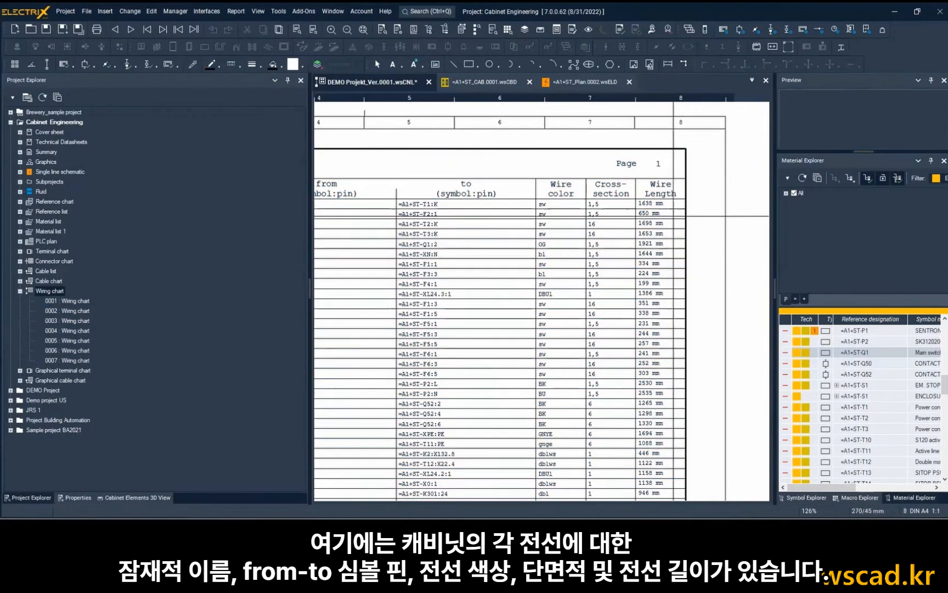
scroll(642, 240, "up", 2)
scroll(667, 250, "down", 4)
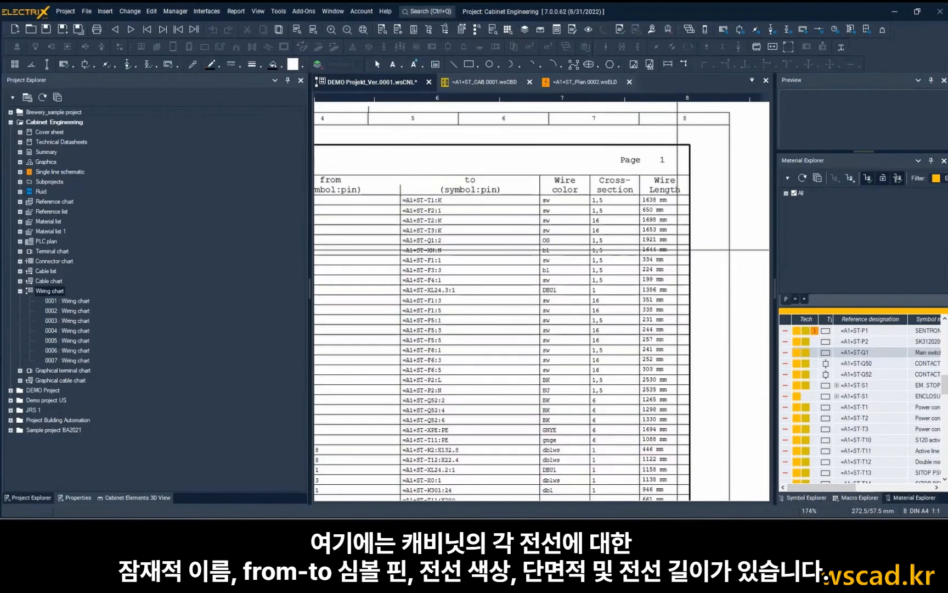
Open the QR code label output for references, then switch to Adobe Acrobat and review the component QR codes in document.pdf.
left_click(242, 14)
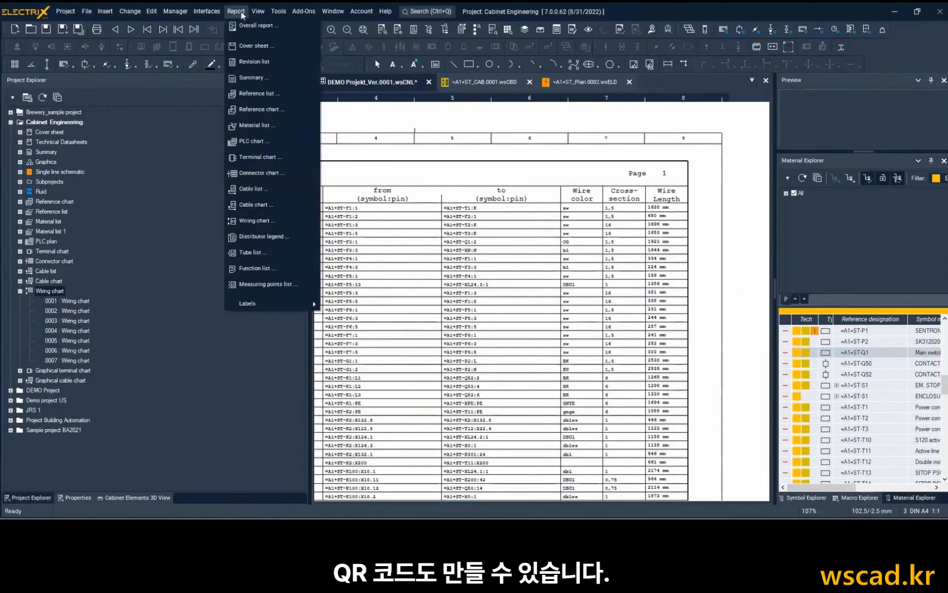
mouse_move(284, 306)
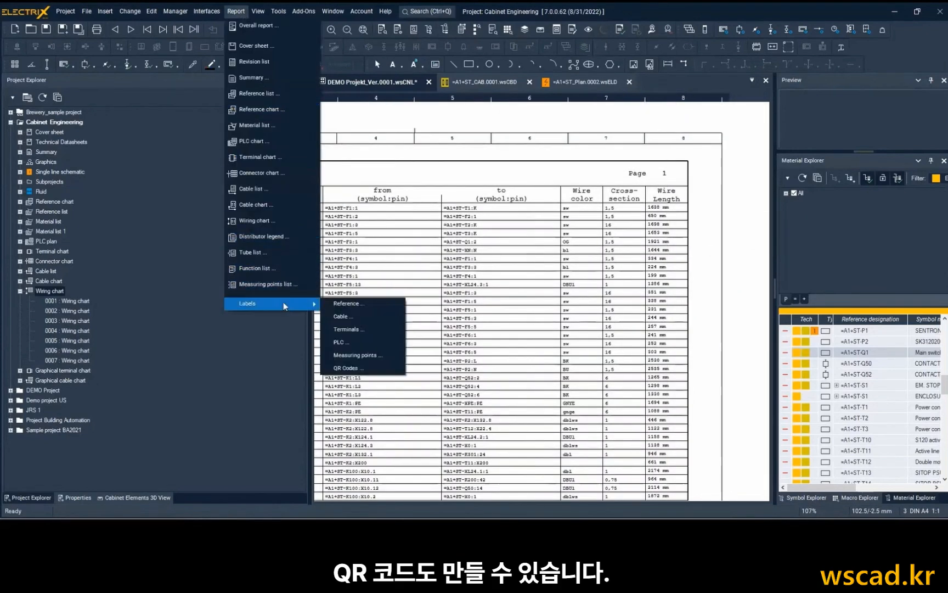
left_click(371, 368)
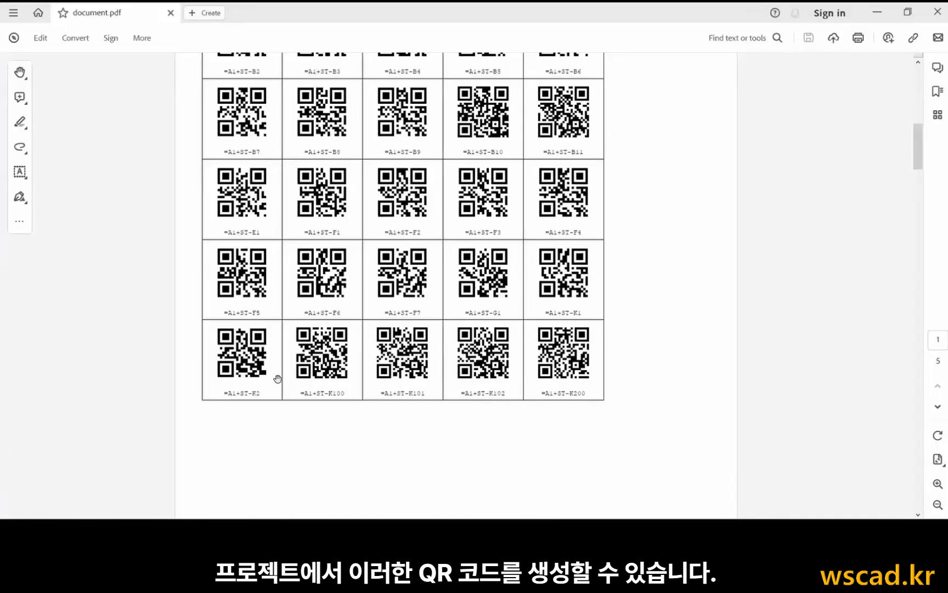
scroll(278, 378, "up", 3)
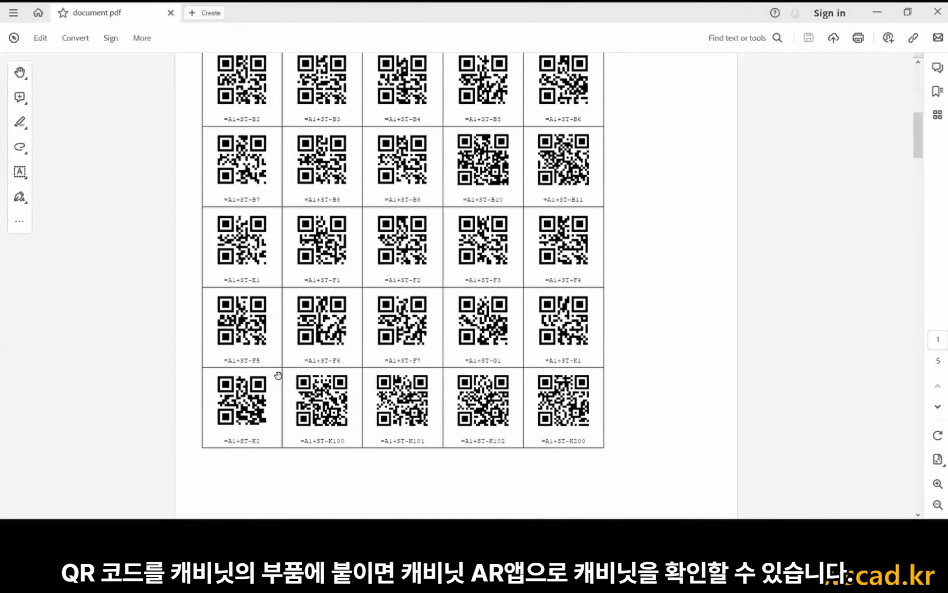
left_click_drag(918, 137, 917, 64)
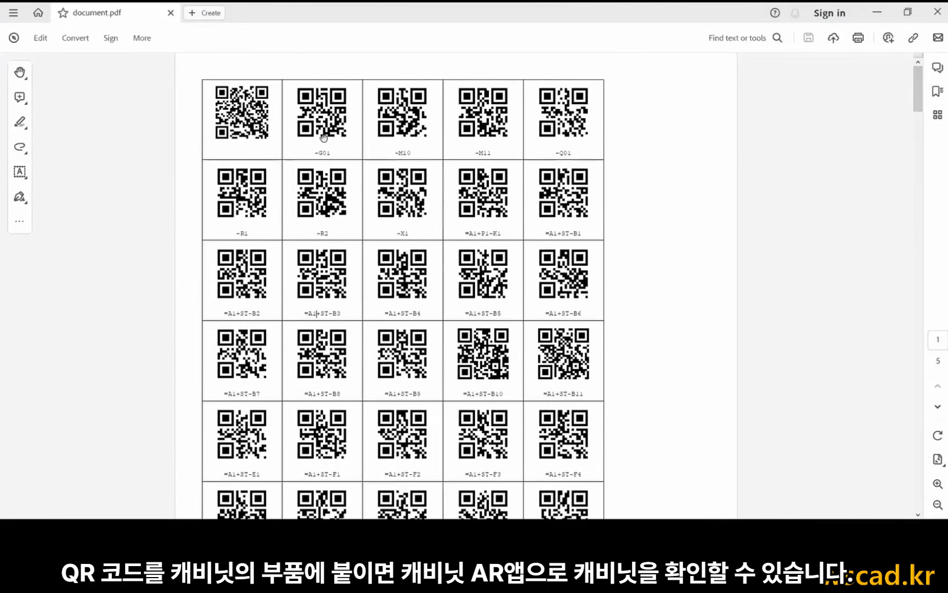